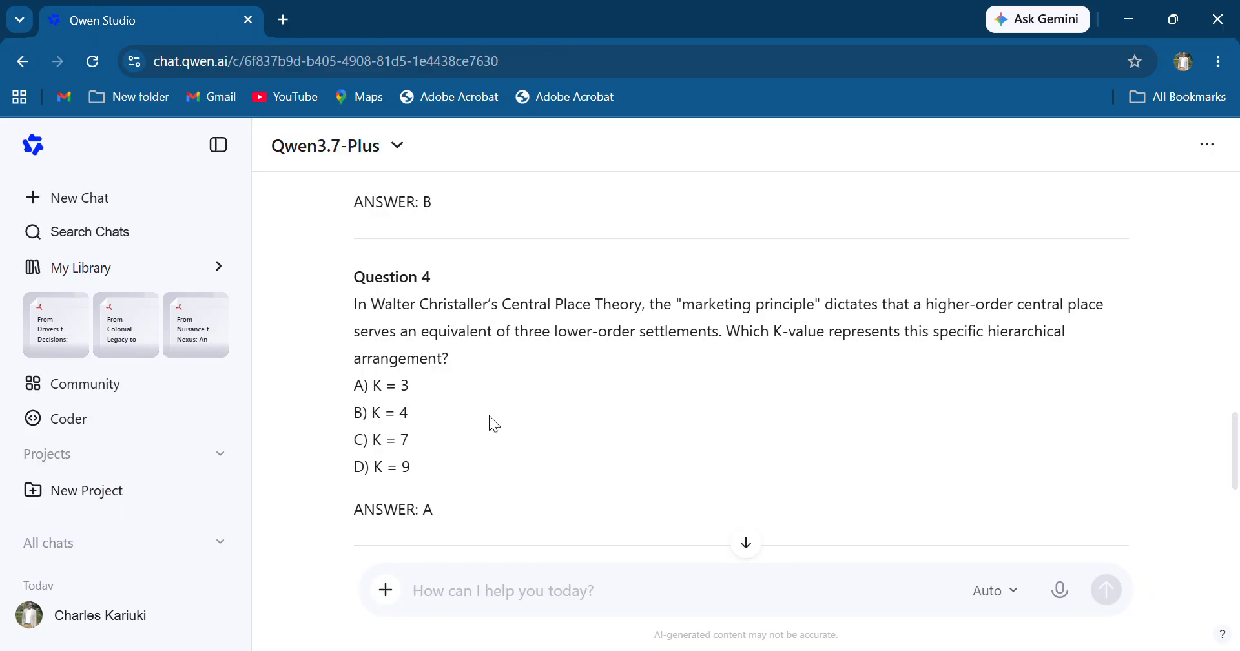
- Attach Unit Three.pdf to the chat message from the KarU > Modules > GEO 121 TOPICAL folder on drive D
left_click(384, 600)
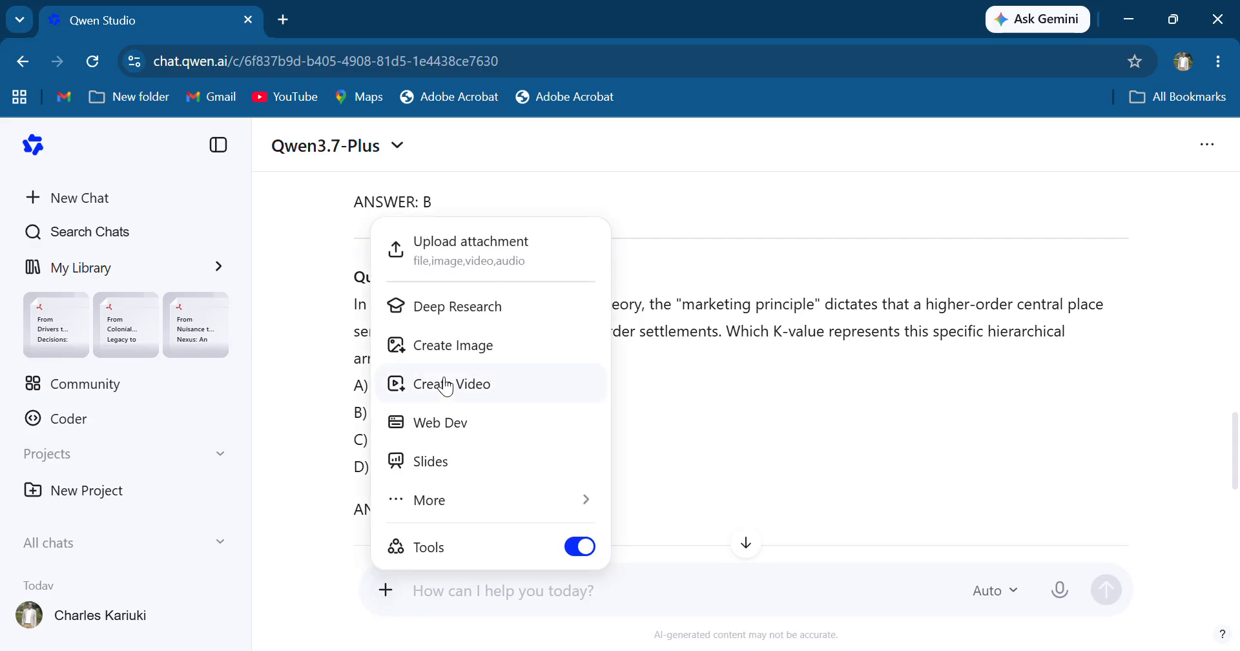
left_click(496, 268)
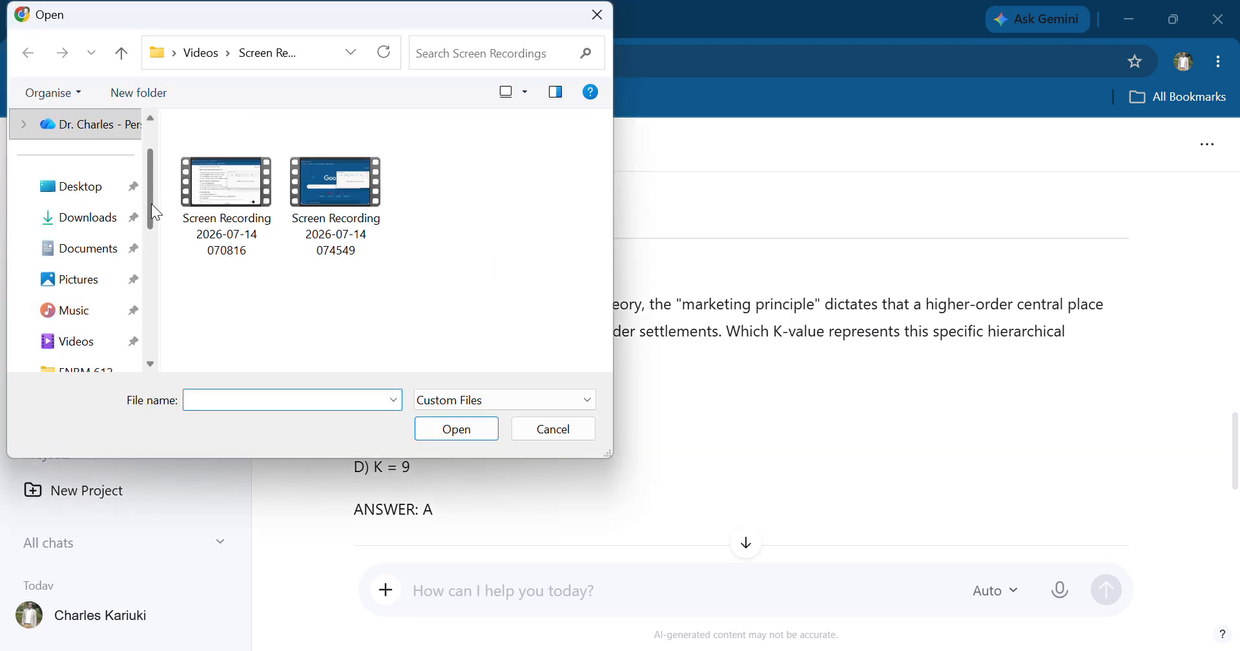
left_click_drag(152, 205, 153, 296)
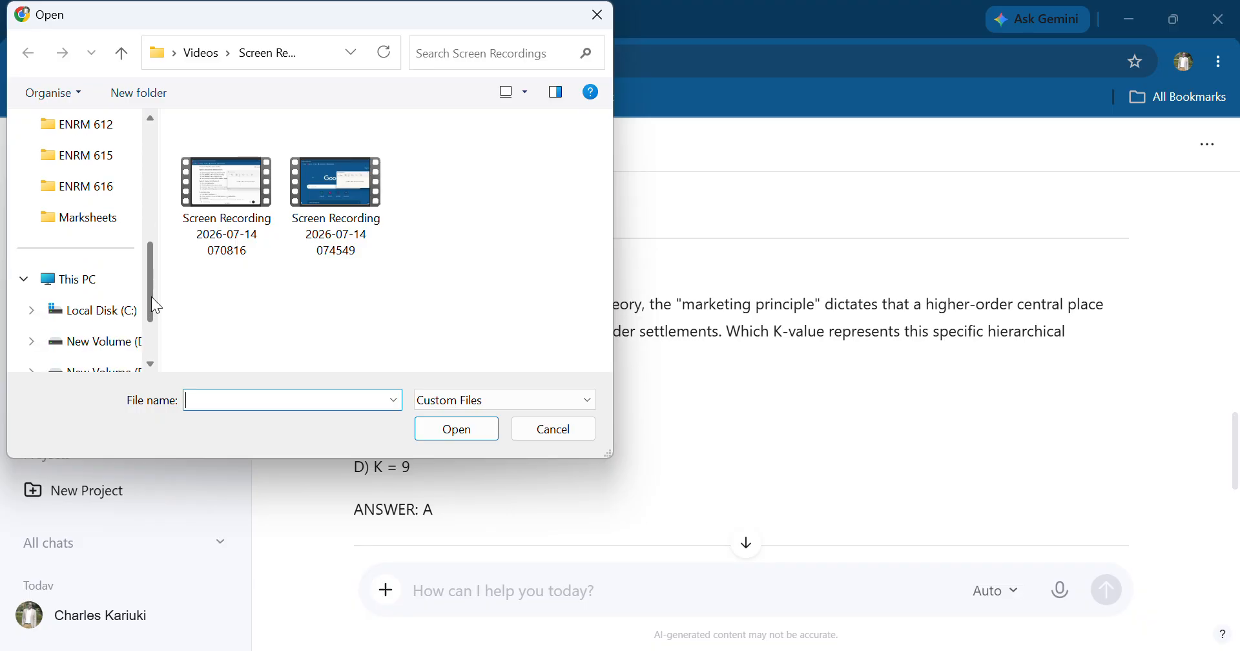
left_click_drag(153, 298, 151, 308)
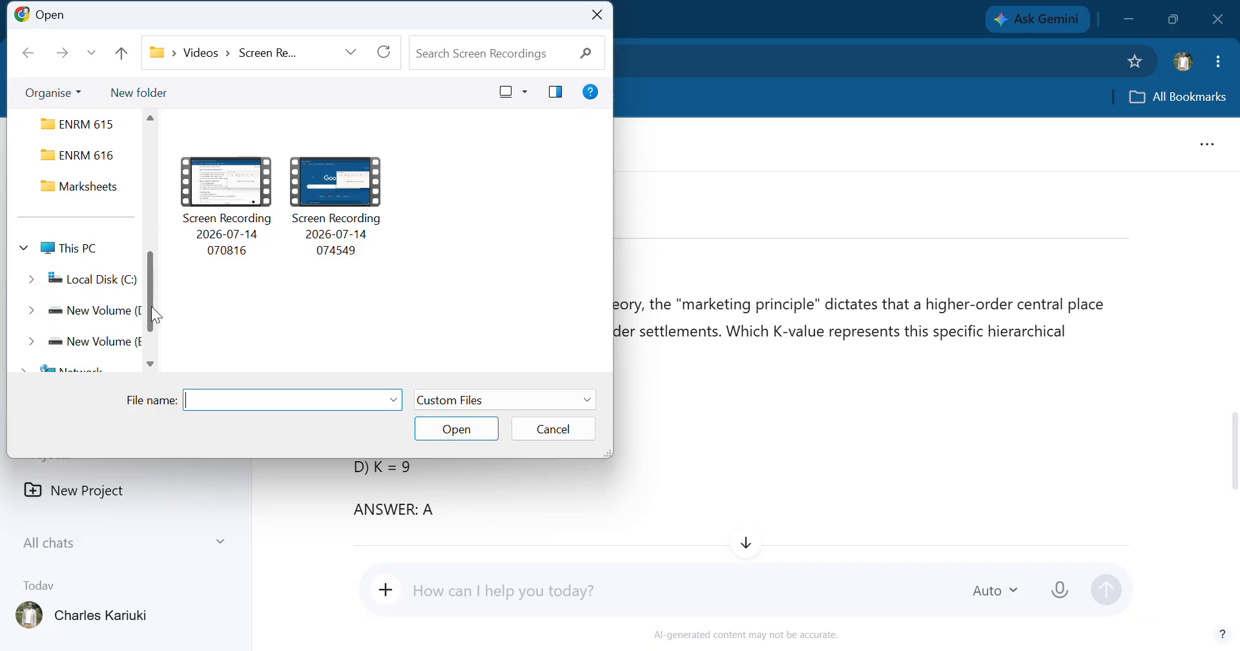
left_click(92, 313)
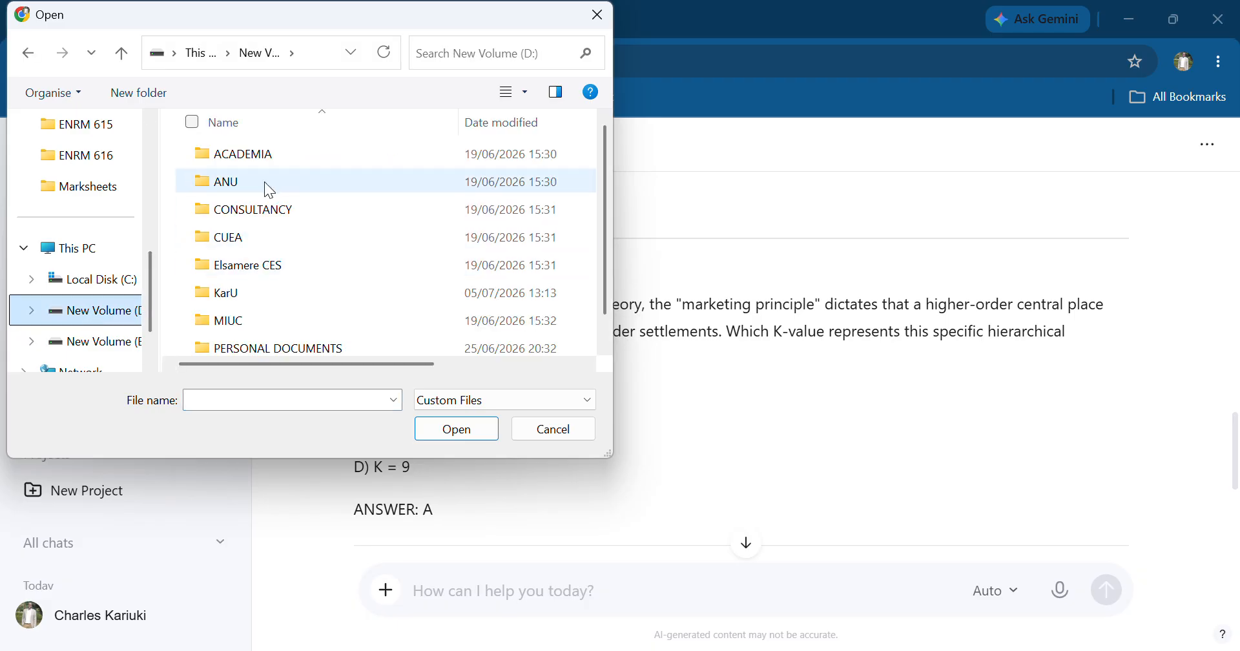
left_click(236, 299)
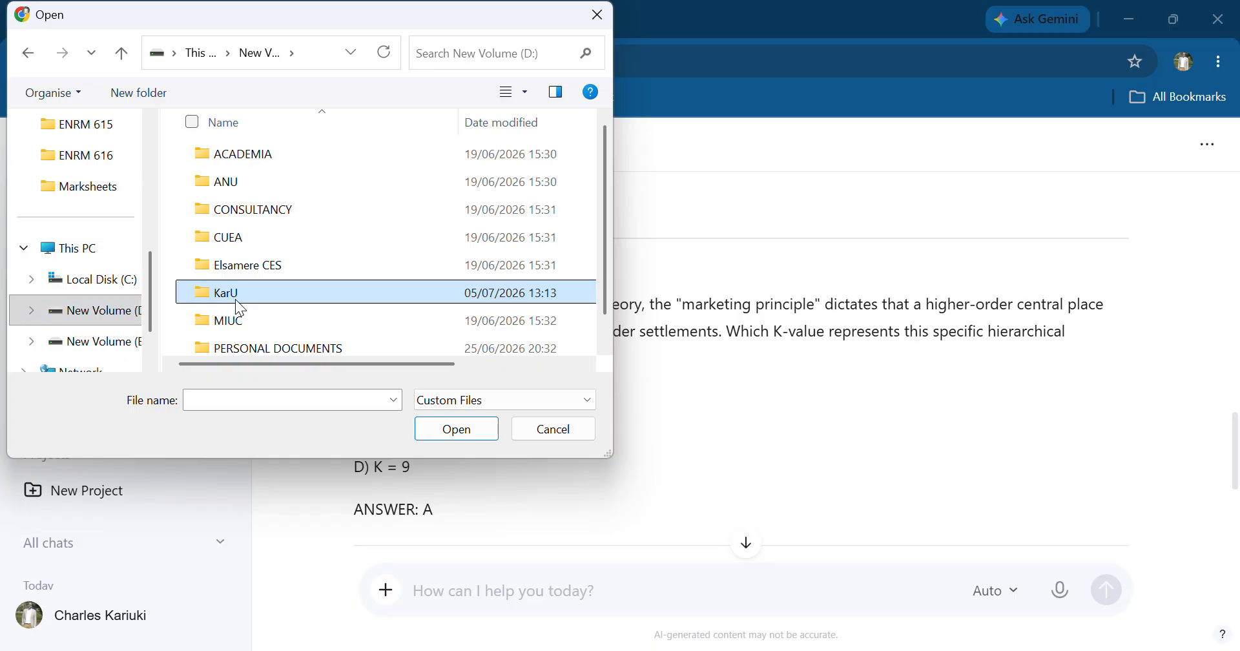
double_click(237, 301)
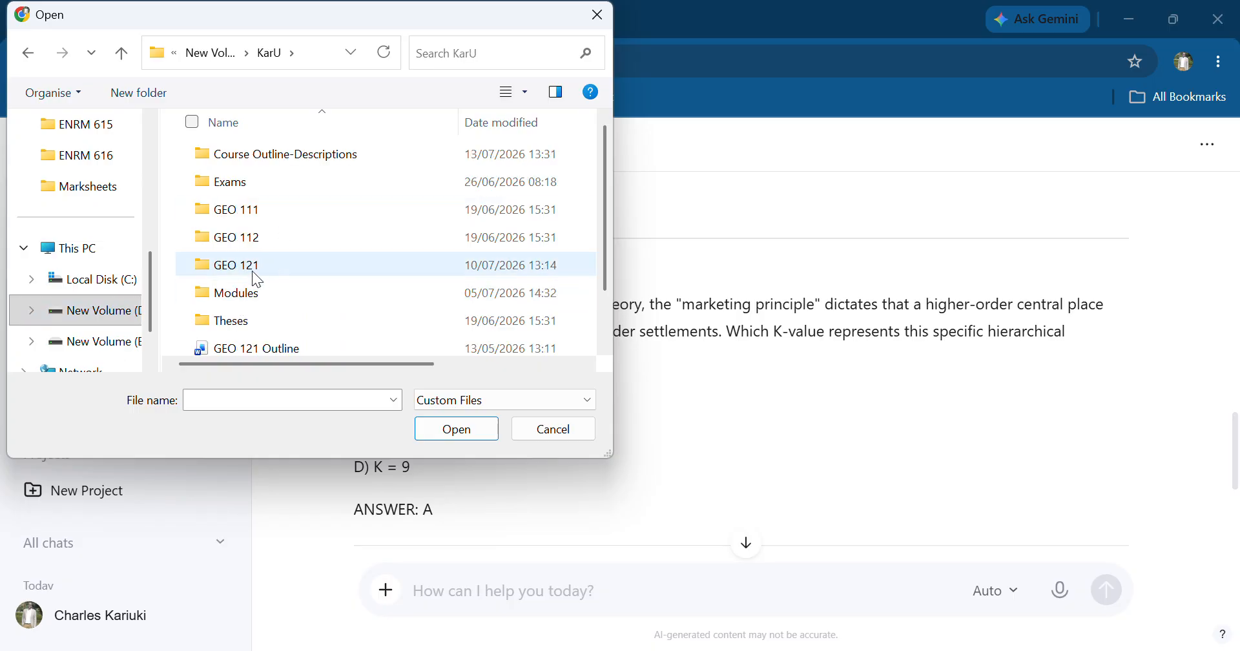
double_click(255, 292)
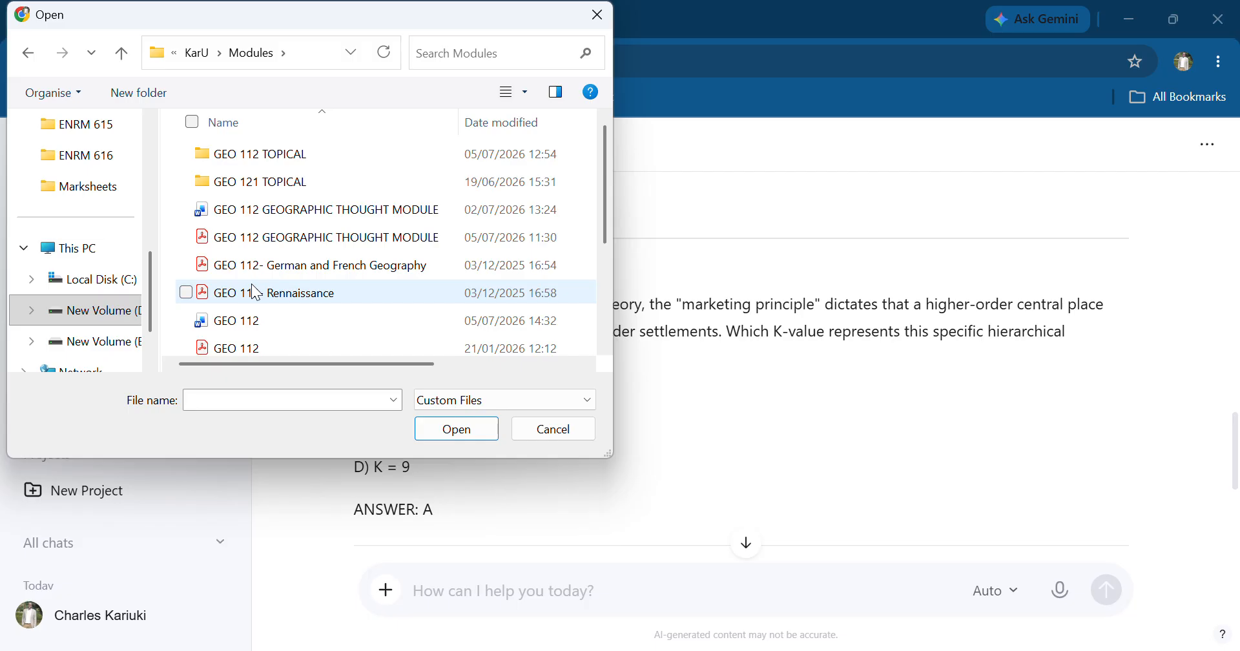
left_click(260, 187)
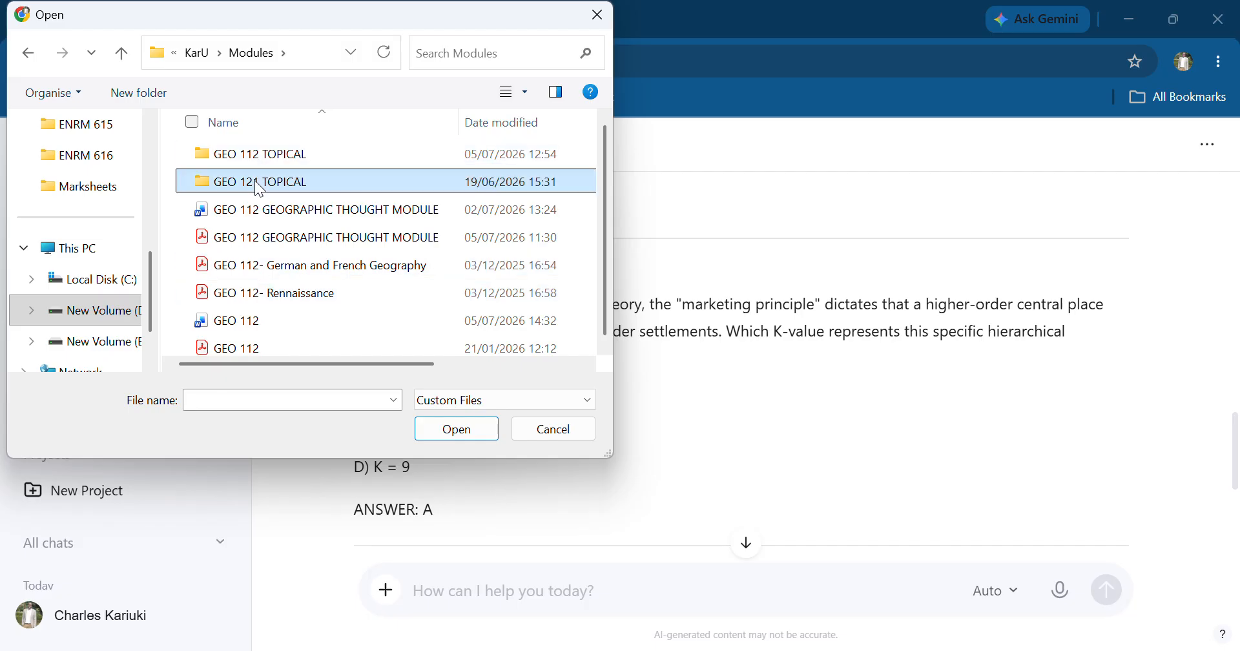
double_click(260, 187)
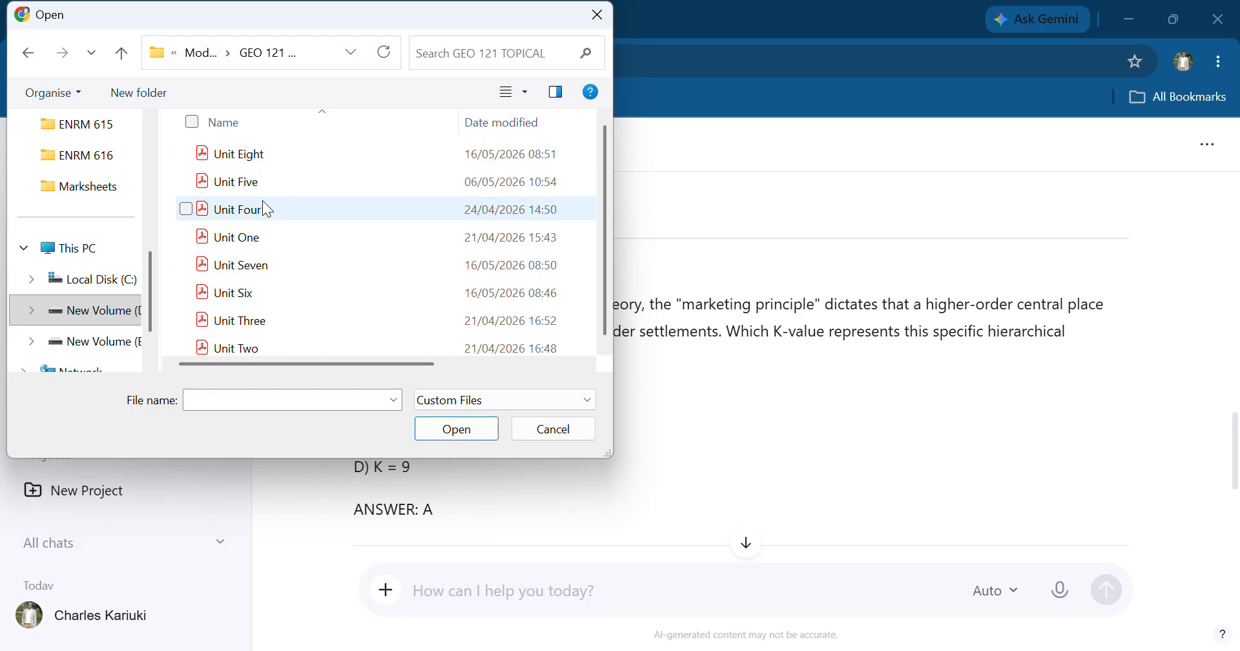
left_click(249, 327)
left_click(459, 434)
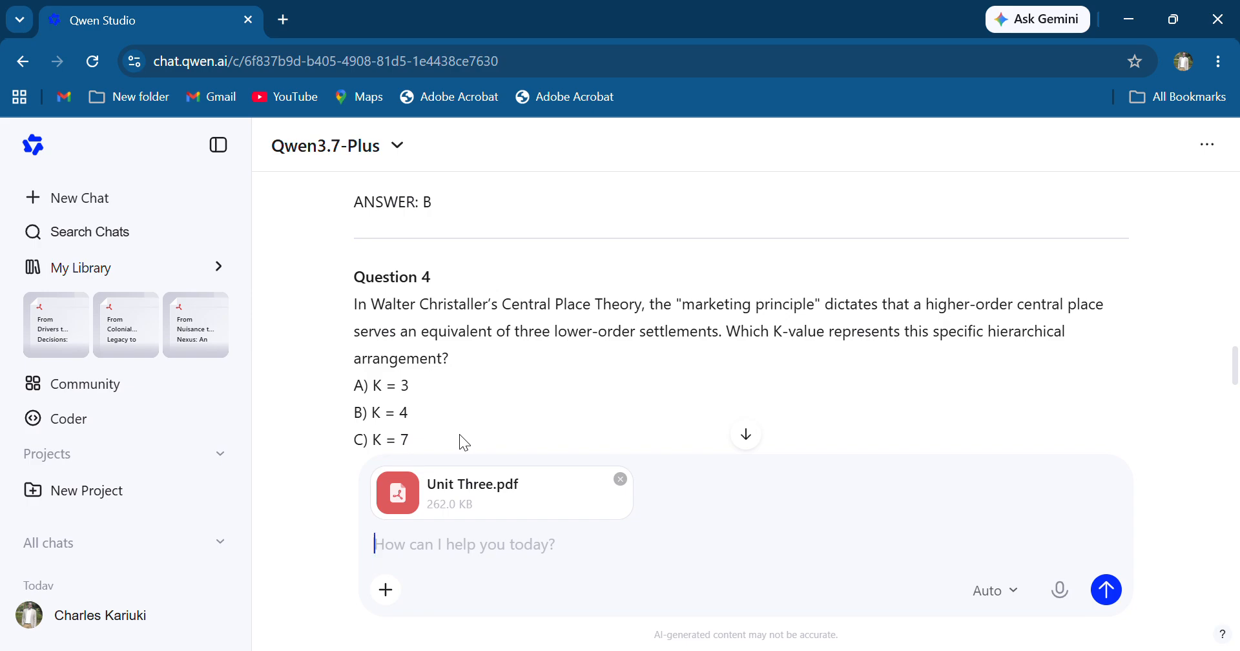
- Begin the chat prompt with the text "assume a expierenced professors"
type("ass")
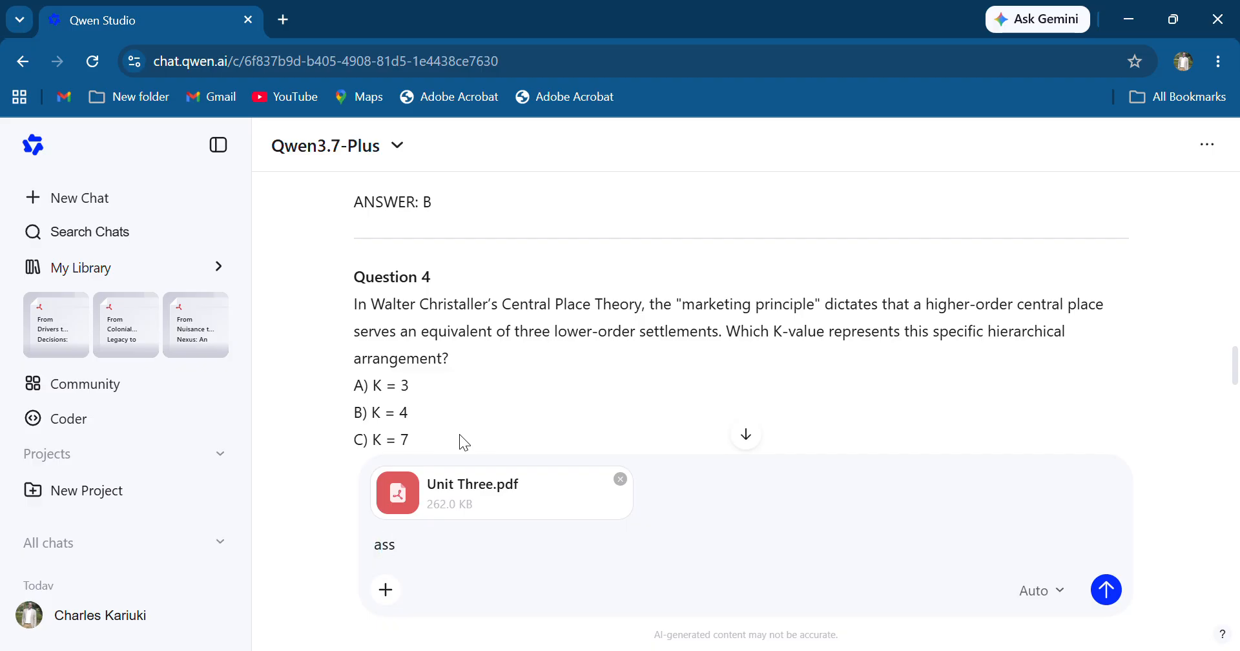
type("me")
key("BackSpace")
key("BackSpace")
type("me")
key("Left")
key("Left")
key("Left")
type("u")
left_click(429, 568)
type("a")
type("q")
type("u")
key("BackSpace")
key("BackSpace")
type("experences")
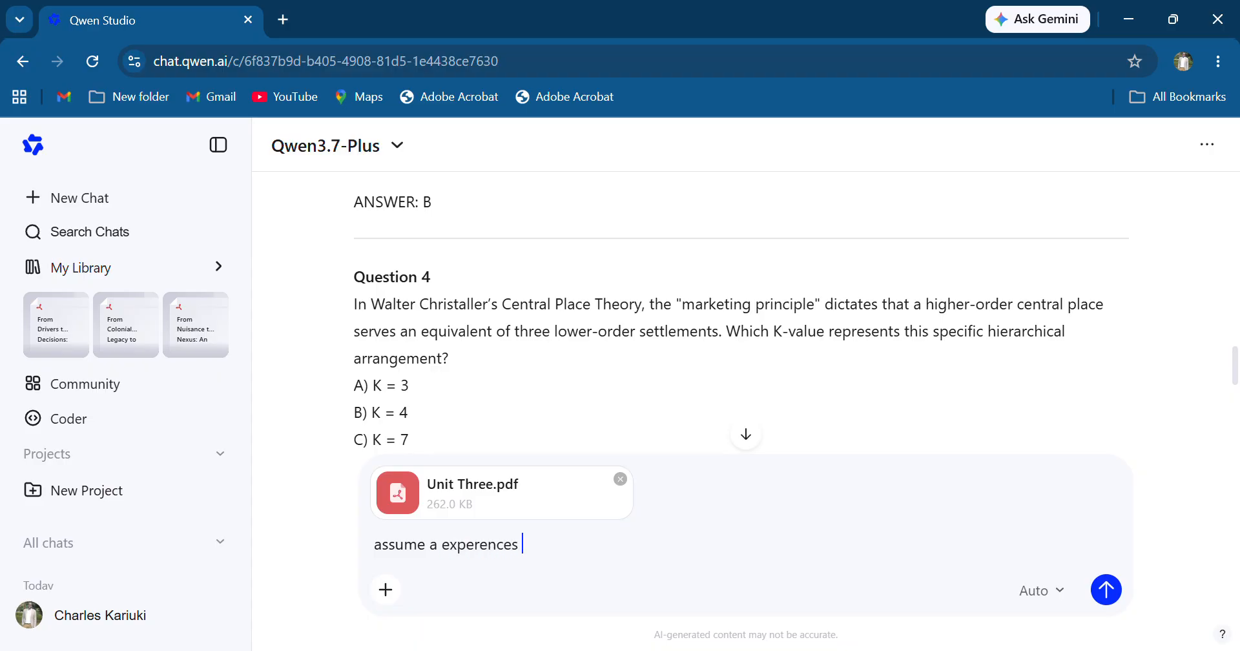
key("BackSpace")
type("d professors")
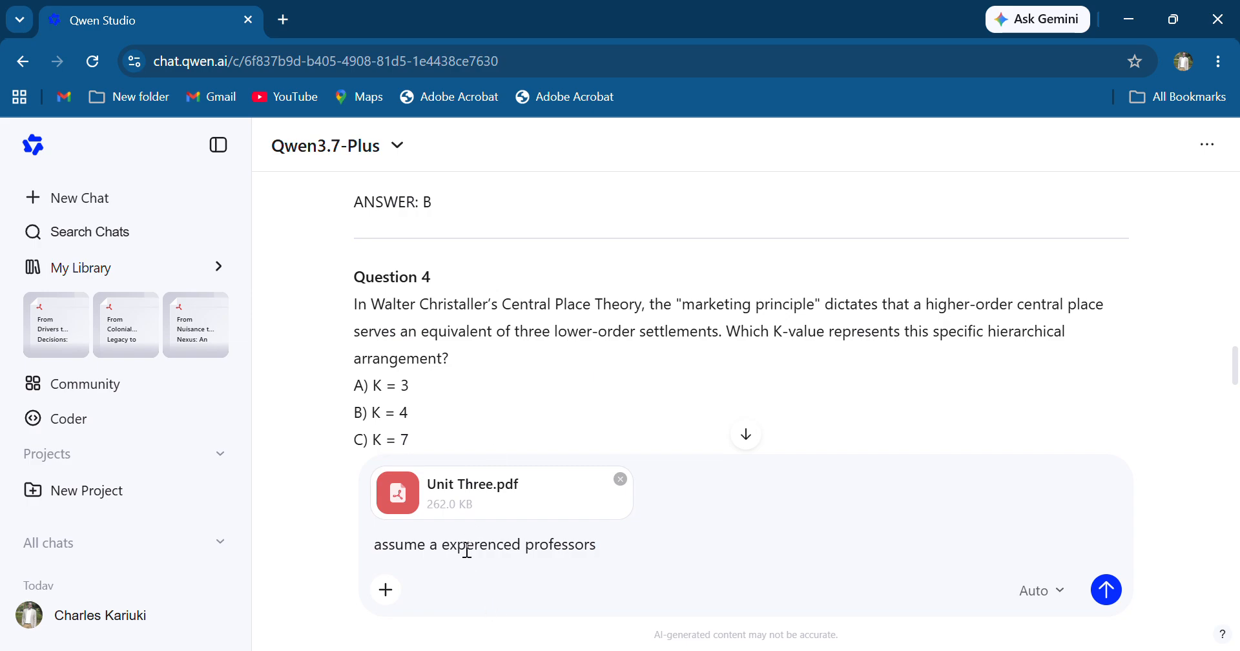
type("i")
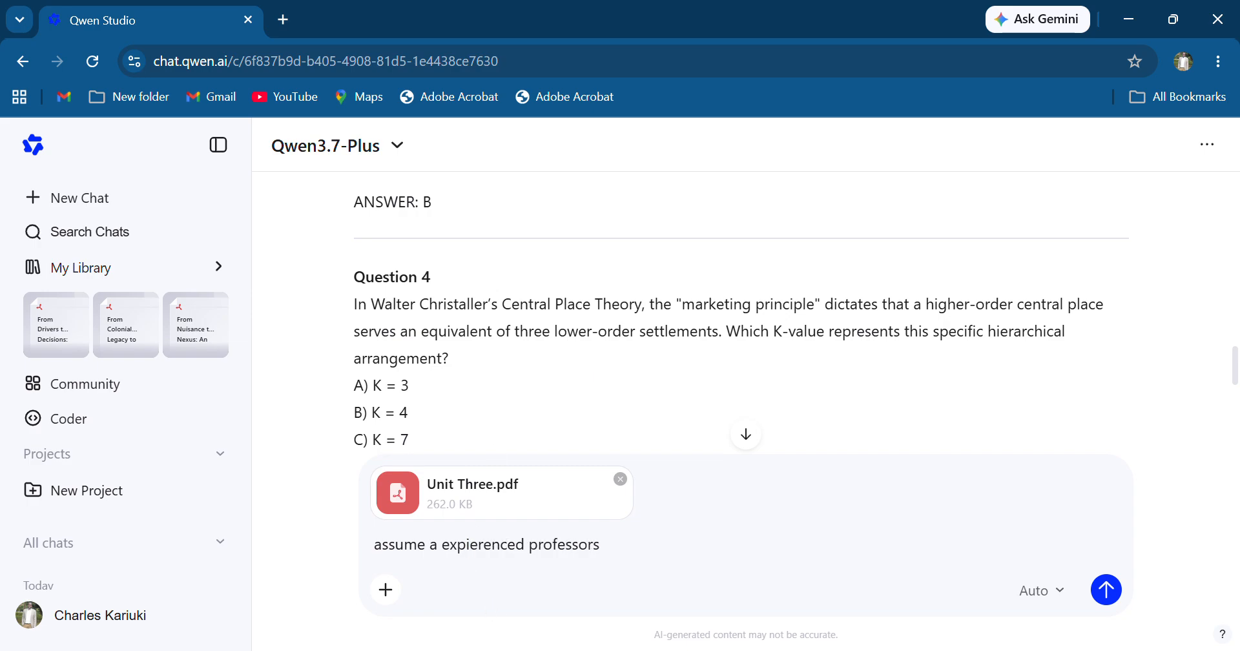
- Continue the prompt with "prepare a short answer quiz with all possible options for"
left_click(599, 544)
type("prepare a short a")
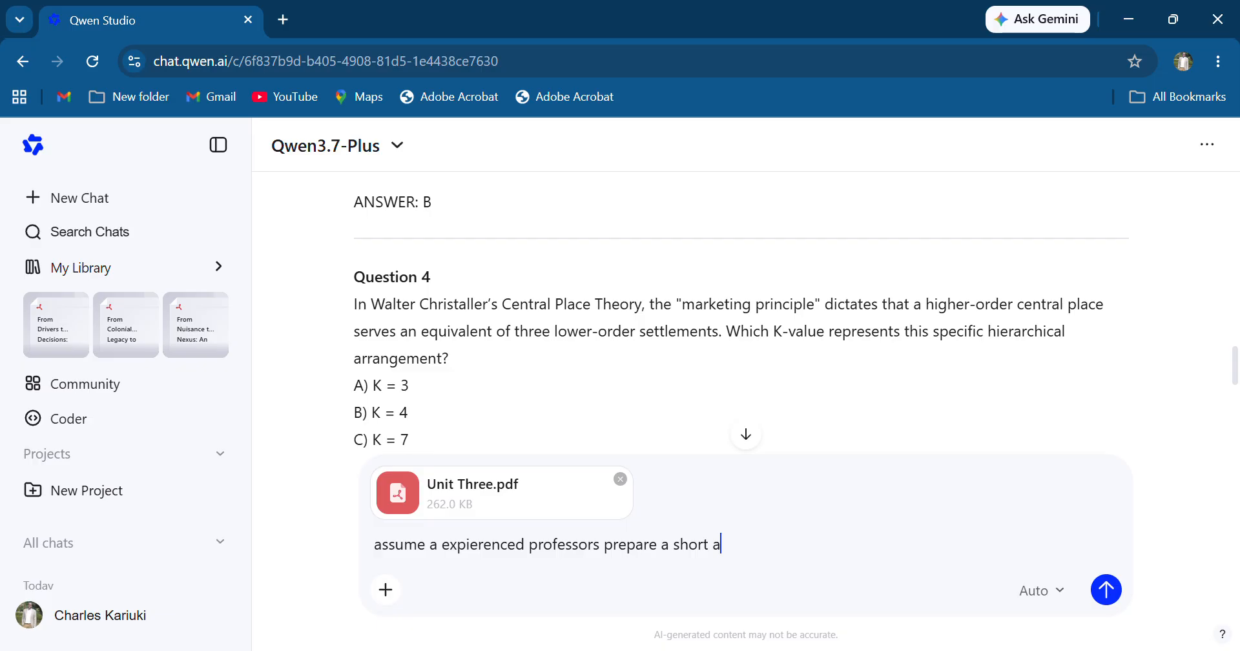
type("nswer ")
type("qui")
key("BackSpace")
type("iz wth")
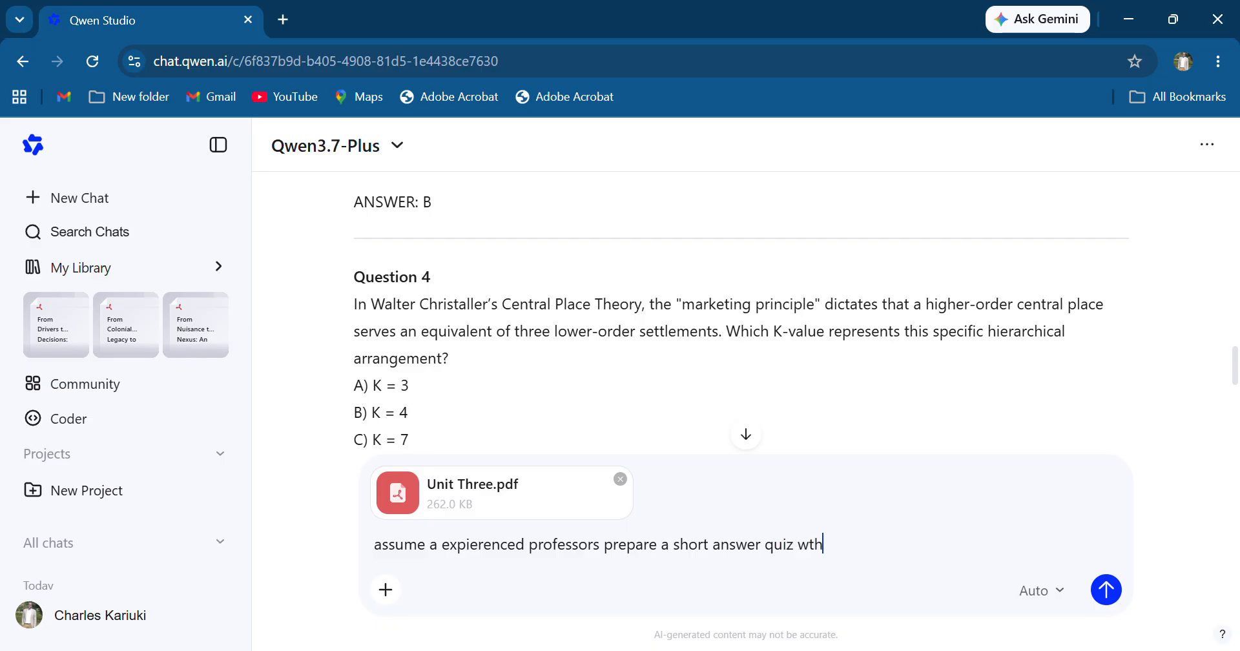
type(" all possible o")
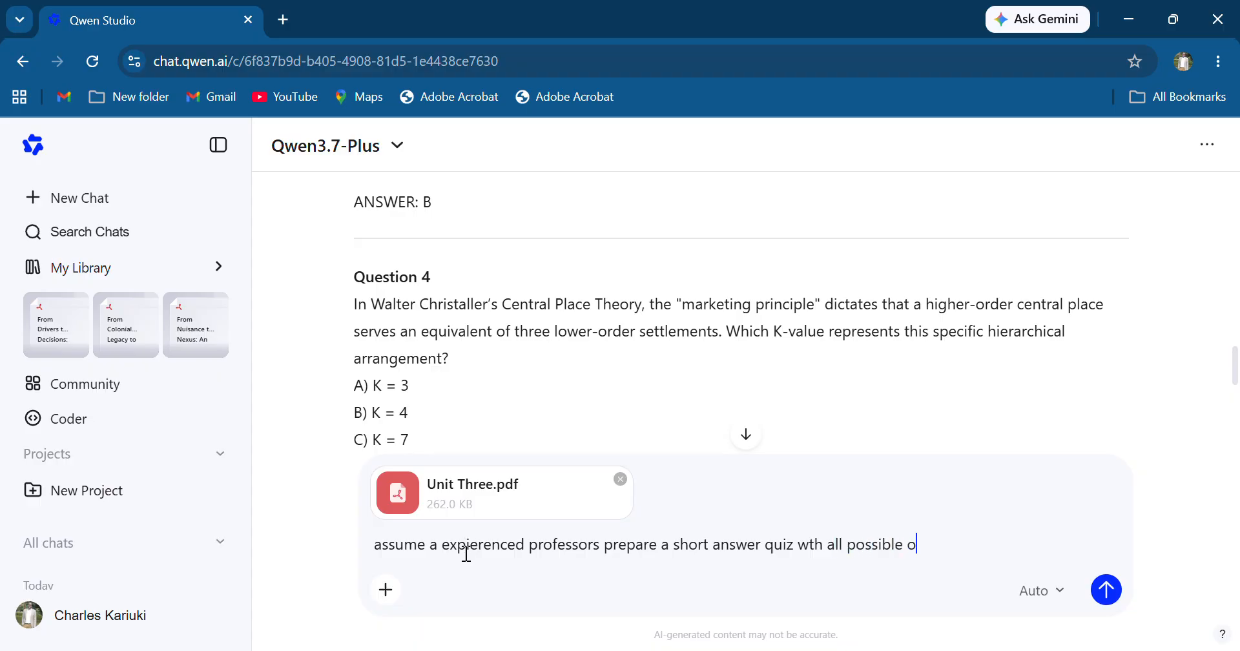
type("ptions for")
left_click(805, 545)
type("i")
left_click(990, 544)
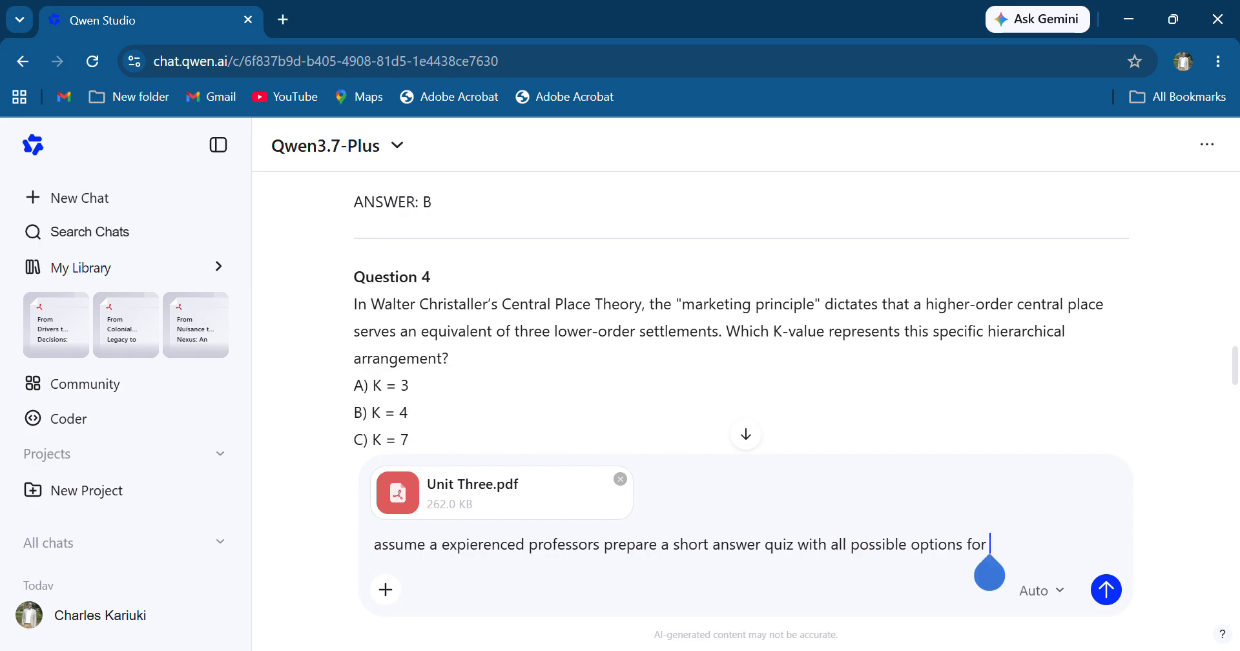
- Finish the prompt with "uploading on moodle" and send it with the attached PDF
type("uloading on moodle")
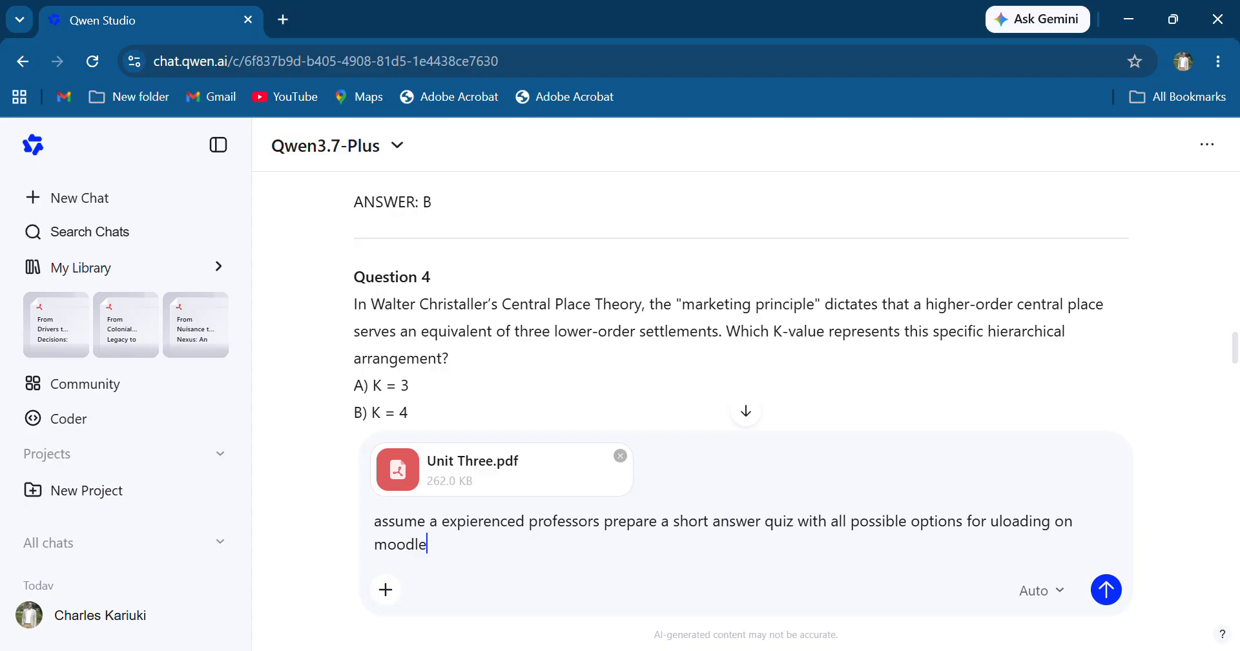
left_click(990, 522)
type("p")
key("Return")
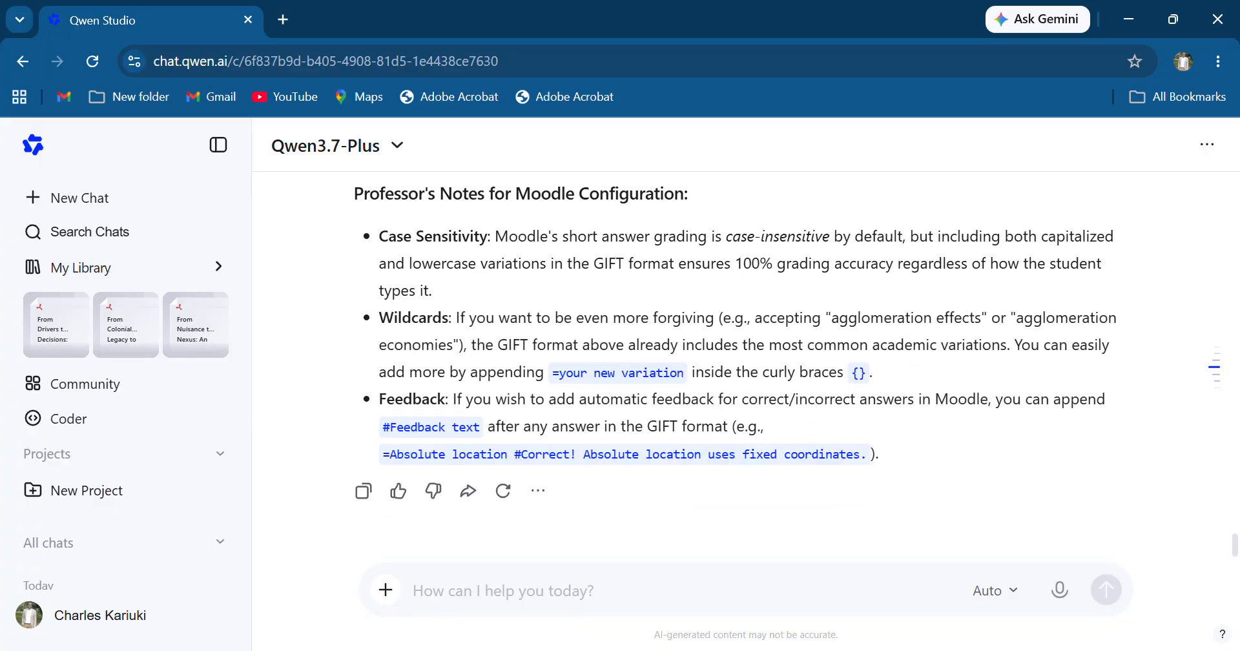
- Download the generated GIFT quiz code as a text file and open the downloaded file in Notepad
scroll(742, 356, "up", 6)
scroll(741, 365, "up", 10)
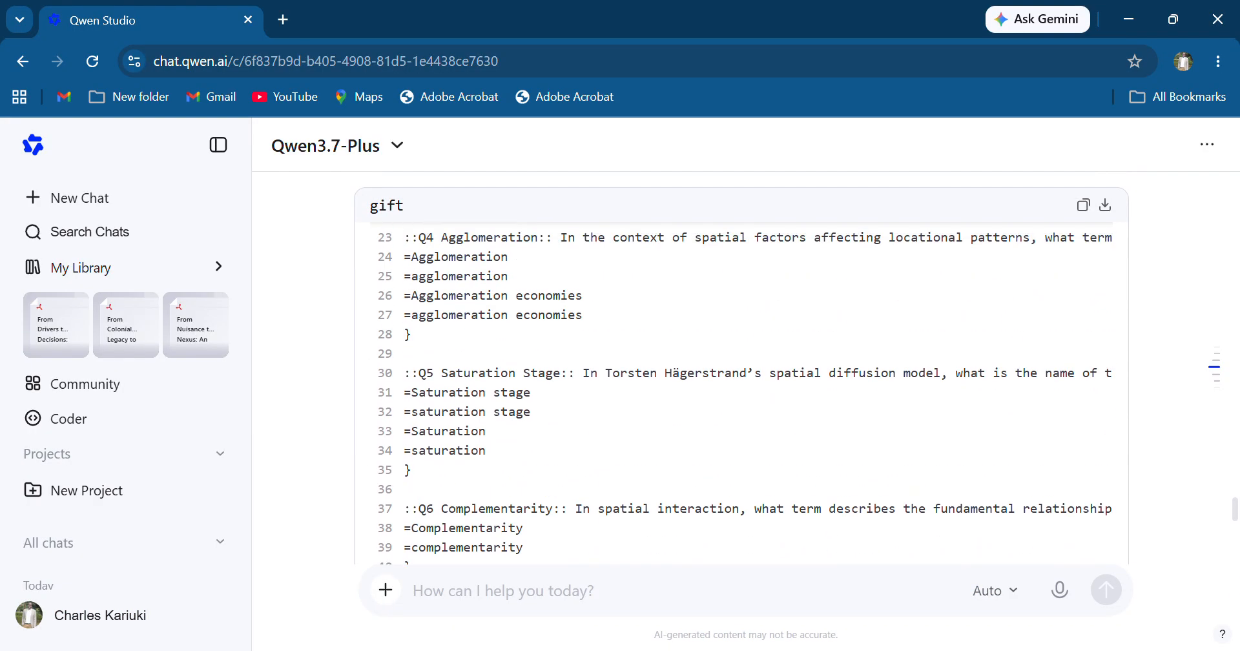
left_click(1105, 205)
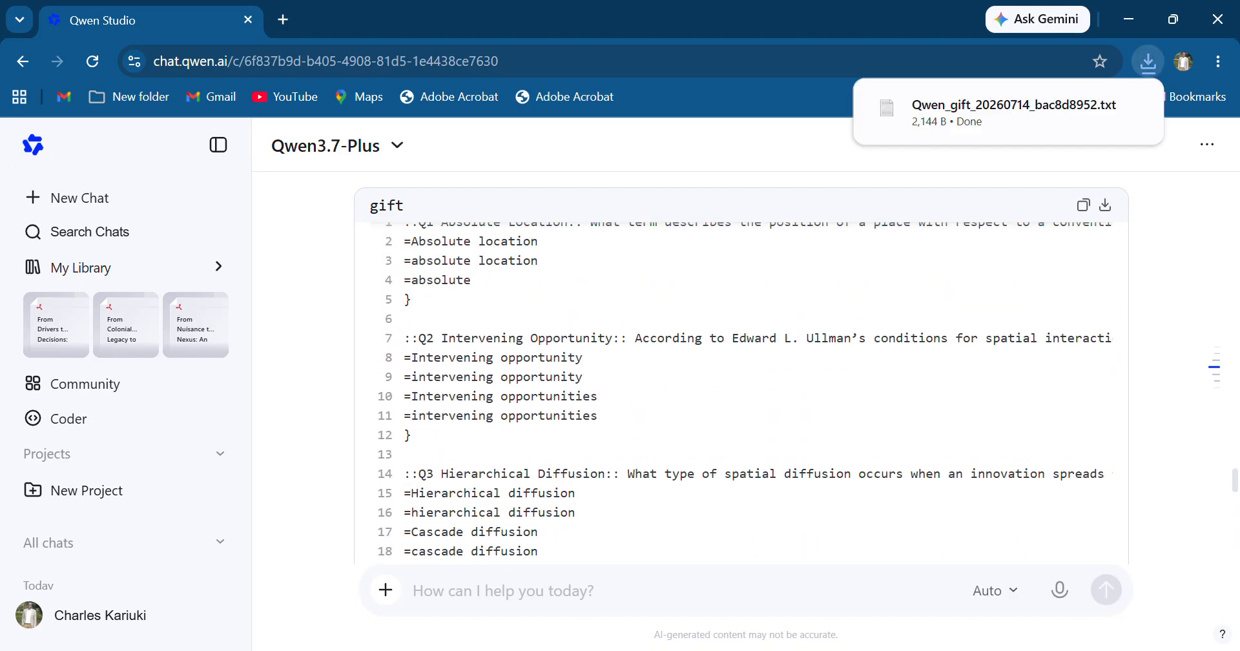
left_click(1147, 63)
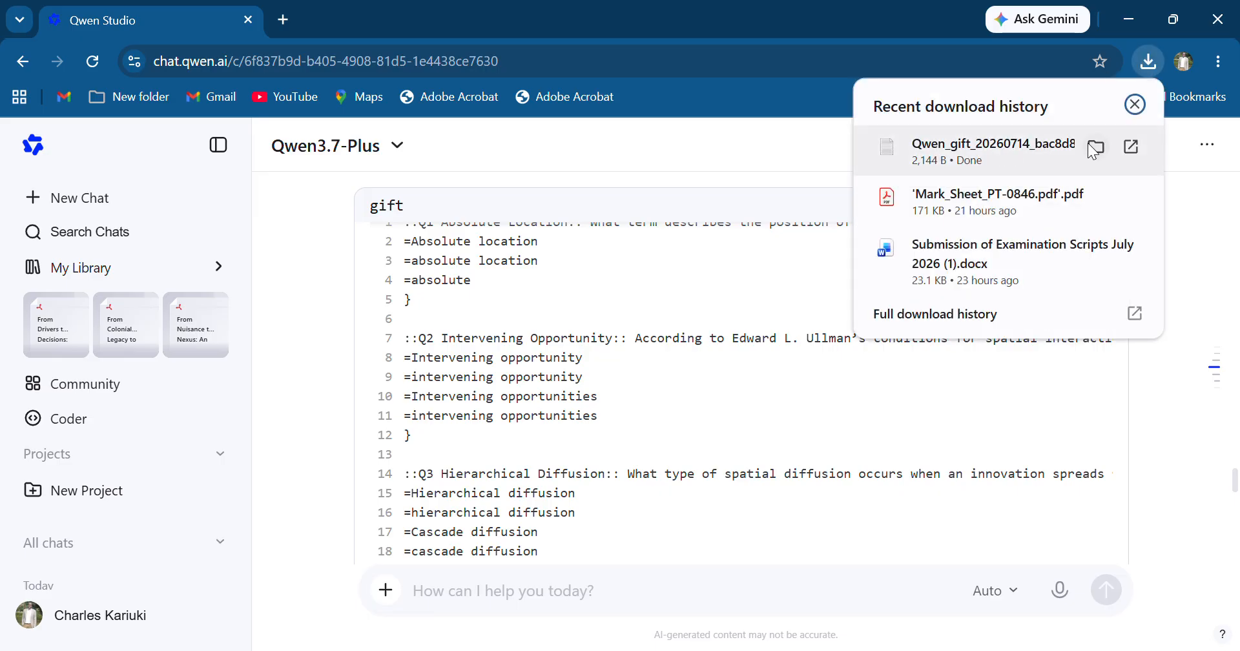
left_click(988, 156)
mouse_move(988, 153)
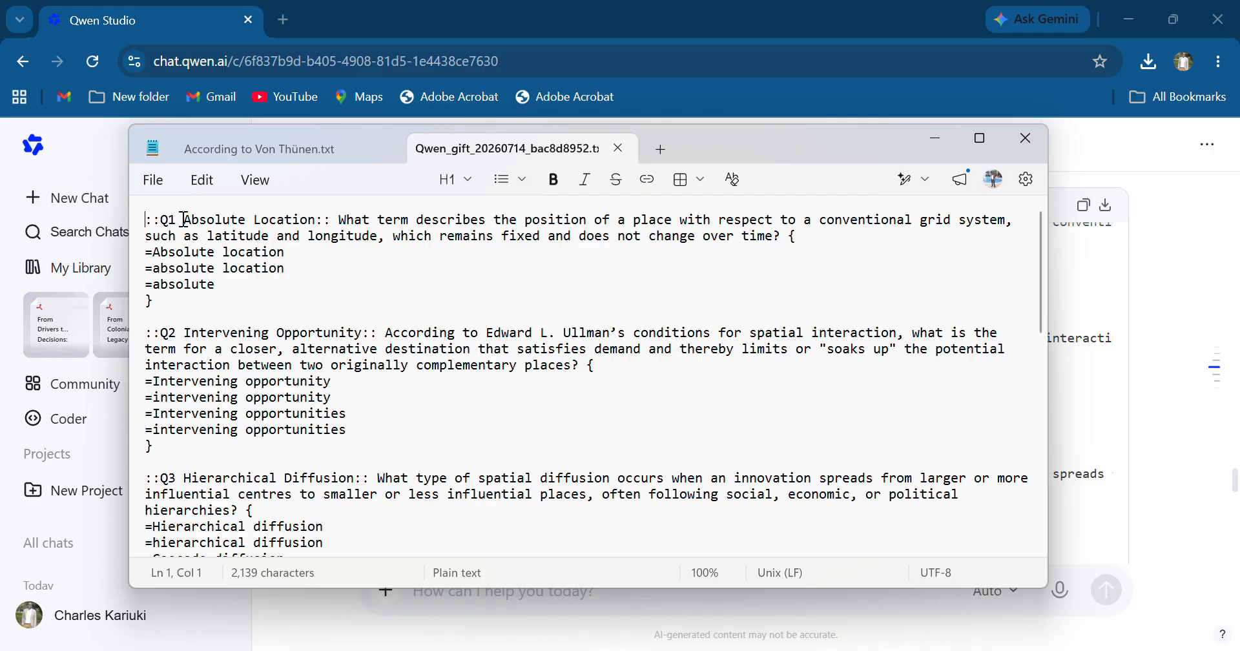
- Delete the "::Q1", "::Q2" and "::Q3" prefixes and their trailing spaces from the first three question titles
left_click_drag(184, 220, 144, 220)
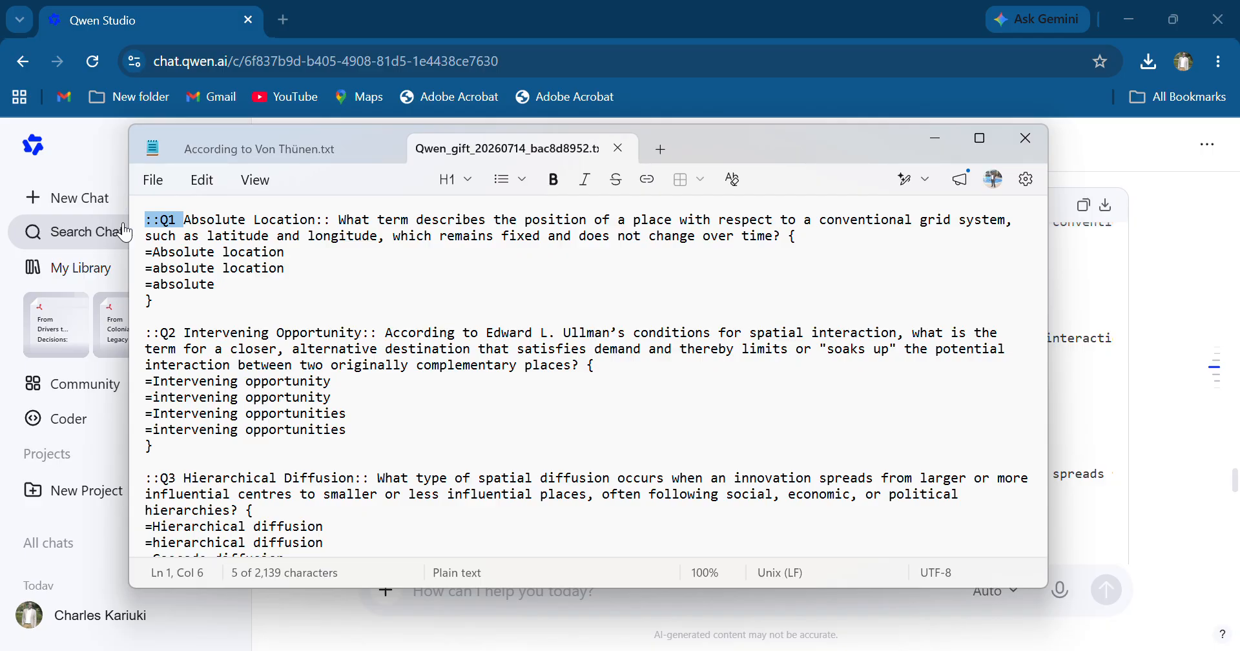
key("BackSpace")
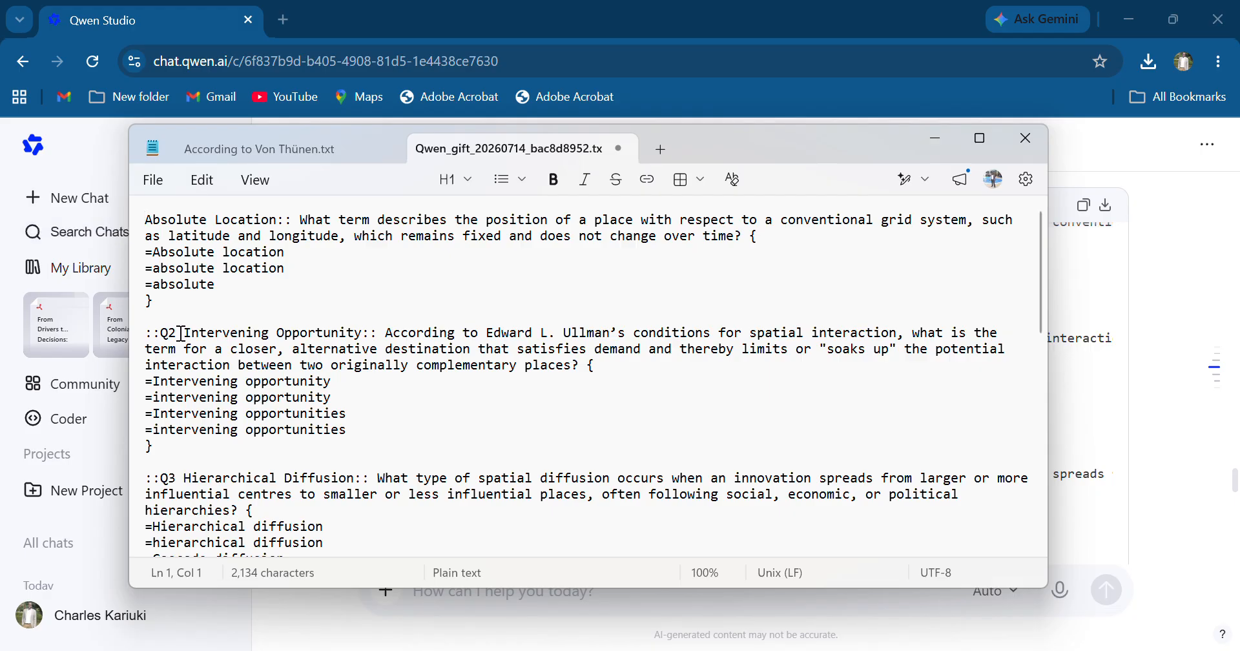
left_click_drag(181, 333, 137, 337)
key("BackSpace")
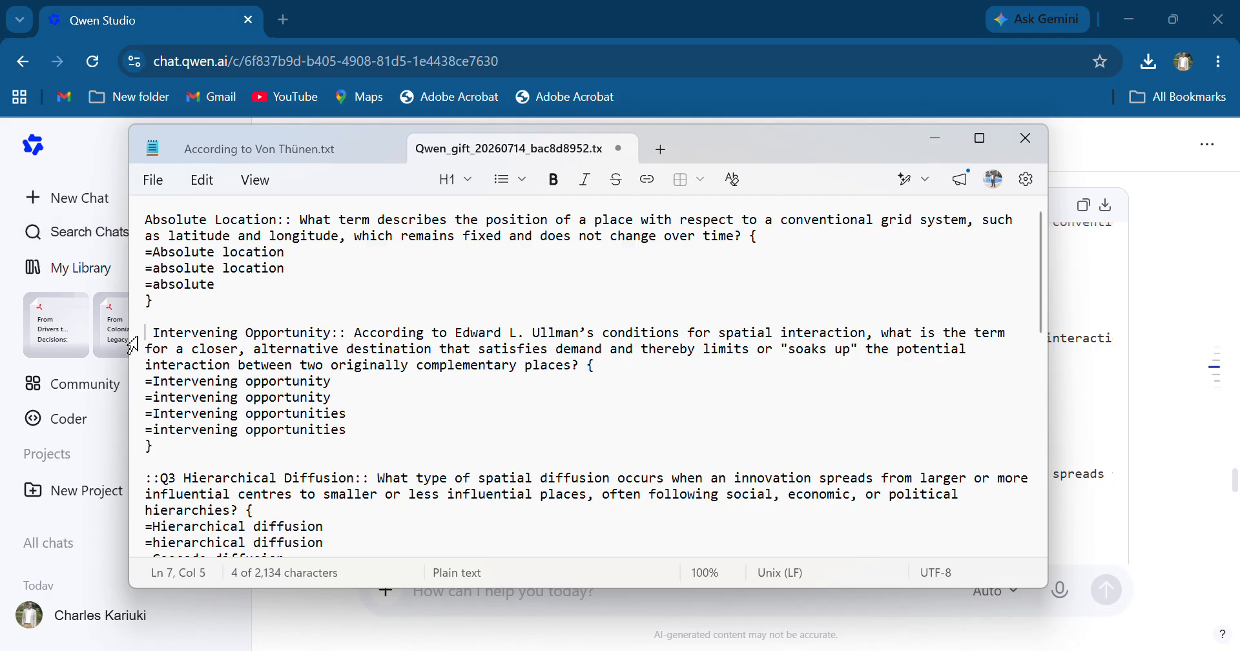
key("Delete")
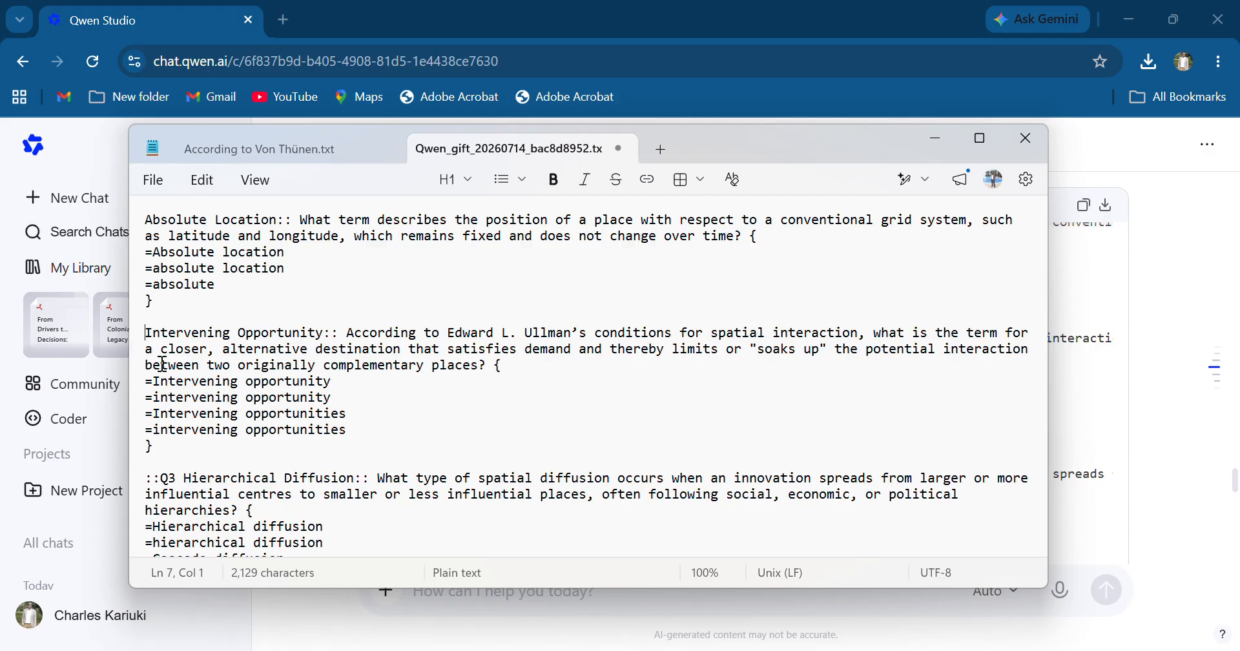
left_click_drag(181, 478, 104, 481)
key("BackSpace")
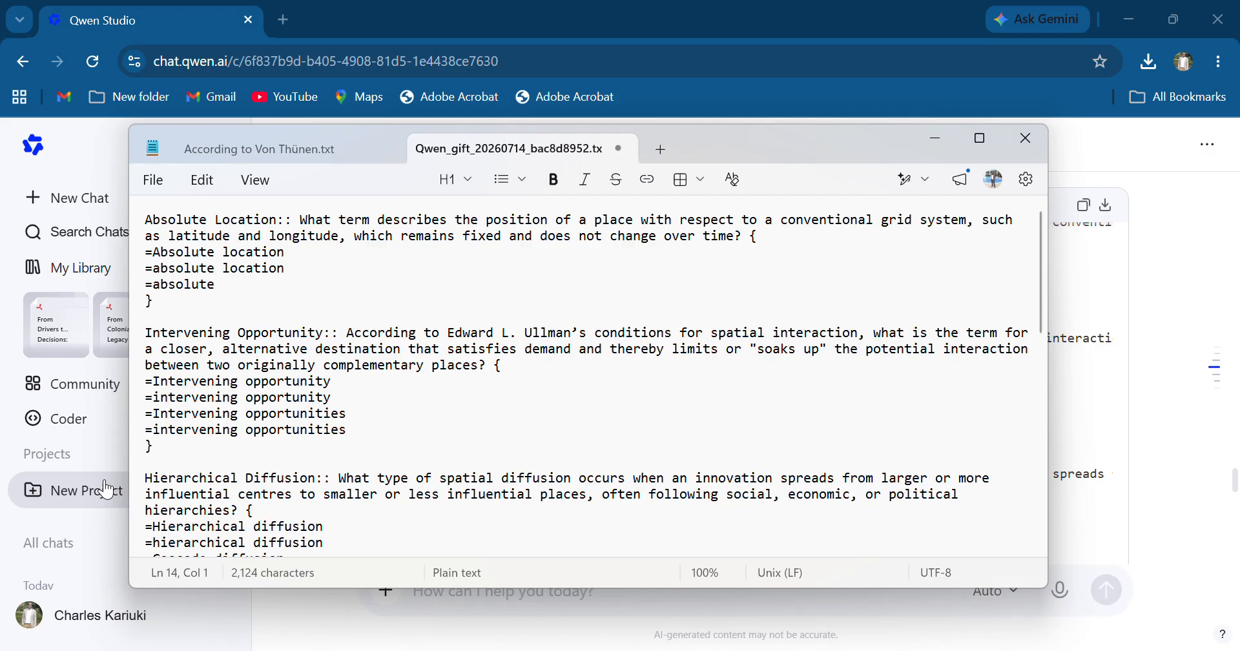
- Delete the "::Q4" and "::Q5" prefixes and their trailing spaces before the Agglomeration and Saturation Stage titles
scroll(581, 375, "down", 2)
scroll(222, 502, "down", 2)
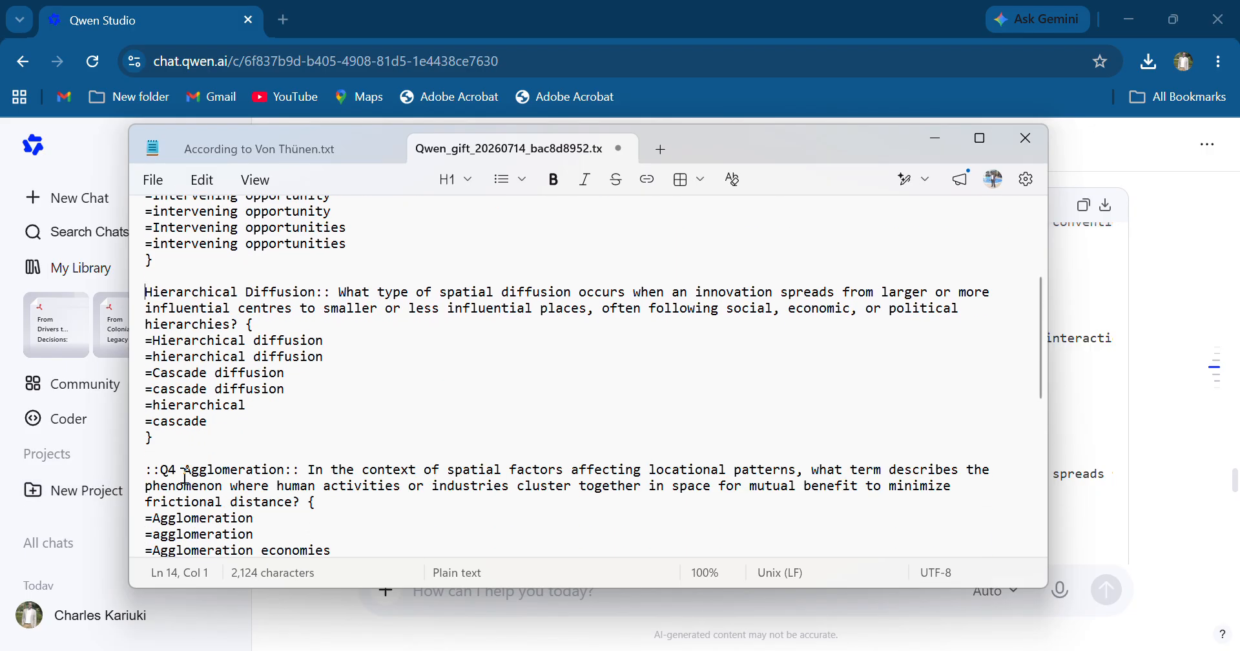
left_click_drag(185, 470, 110, 484)
key("BackSpace")
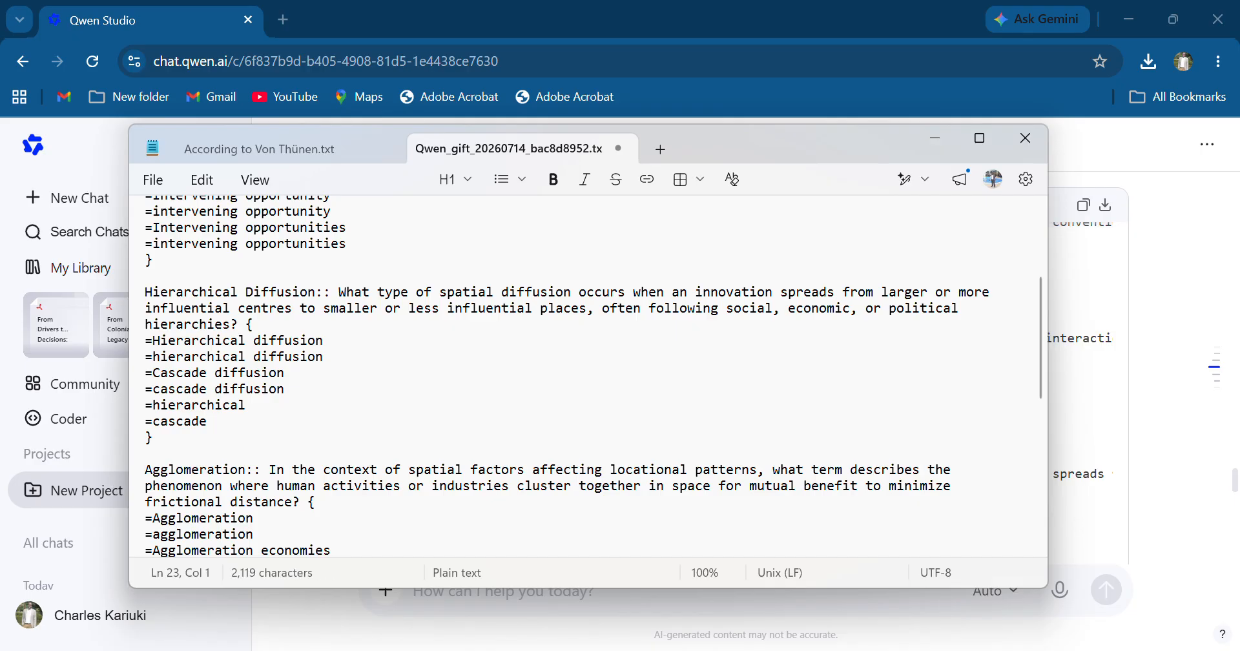
scroll(258, 453, "down", 4)
left_click(191, 433)
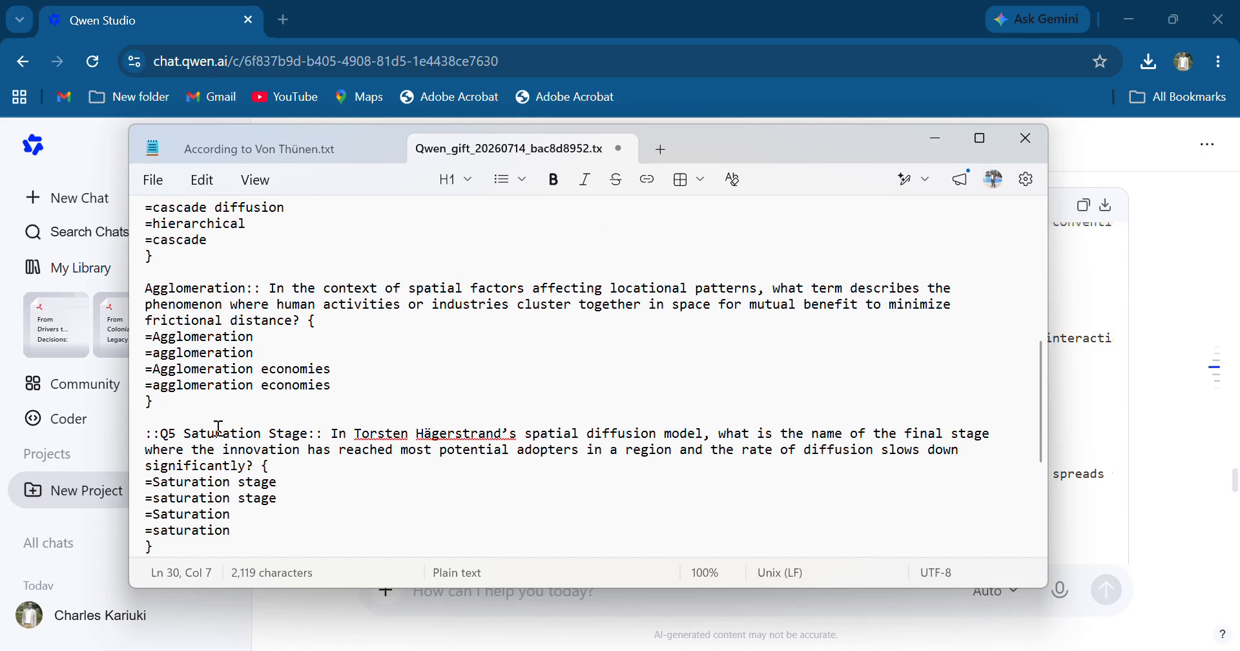
left_click_drag(180, 434, 144, 434)
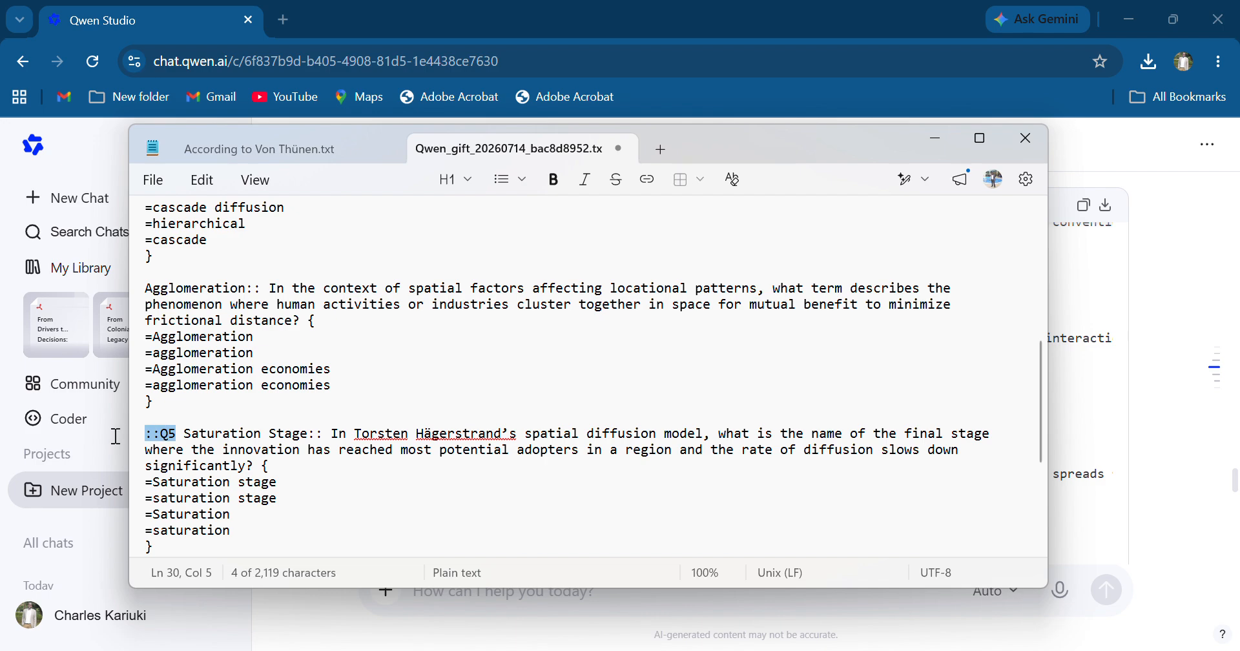
key("BackSpace")
key("Delete")
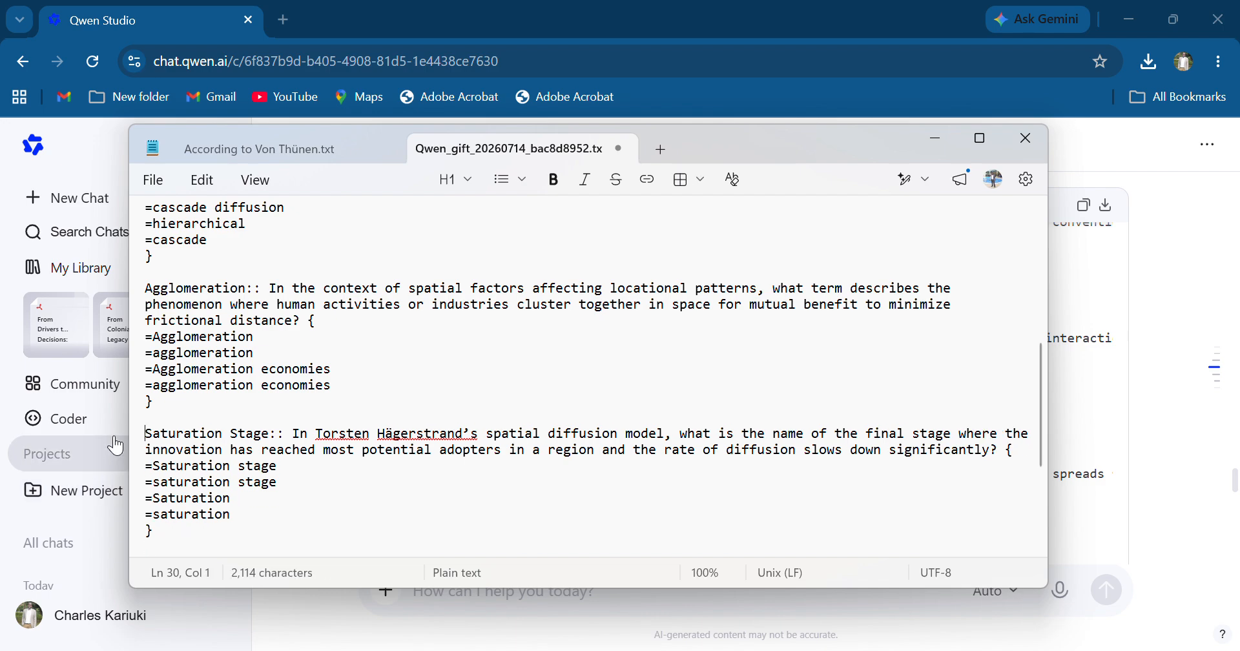
- Delete the "::Q6" prefix and its trailing space before the Complementarity question title
key("BackSpace")
key("Return")
scroll(582, 374, "down", 2)
left_click(183, 473)
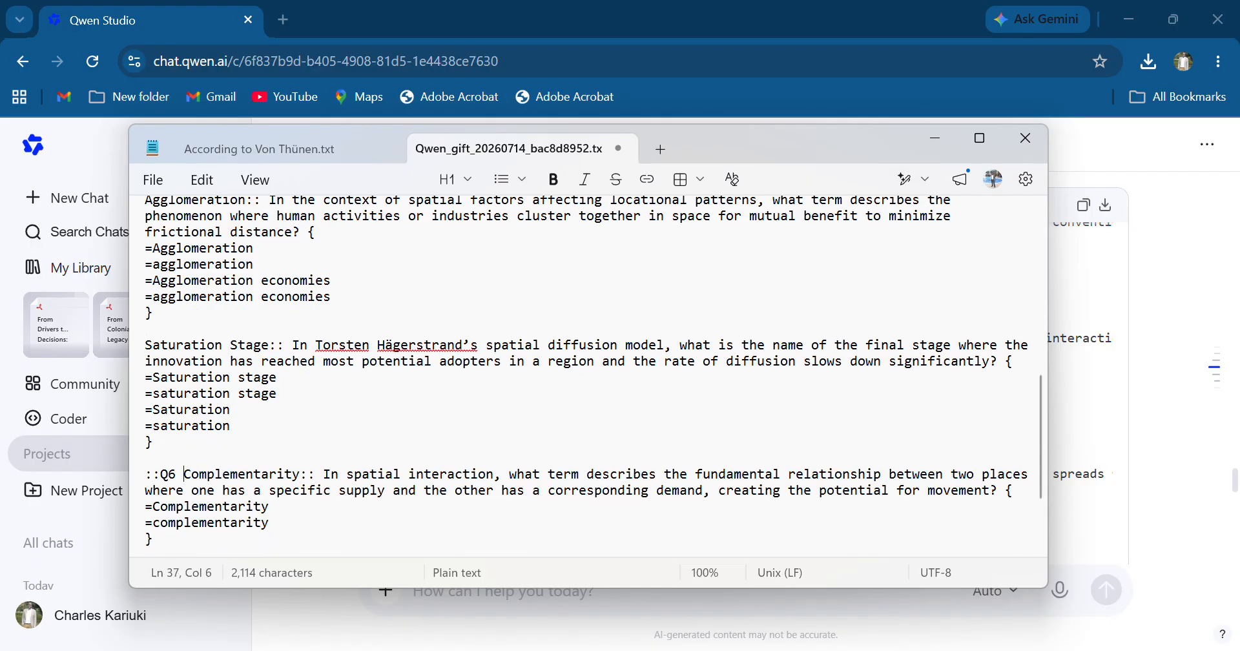
key("BackSpace")
key("BackSpace")
key("BackSpace")
key("BackSpace")
key("BackSpace")
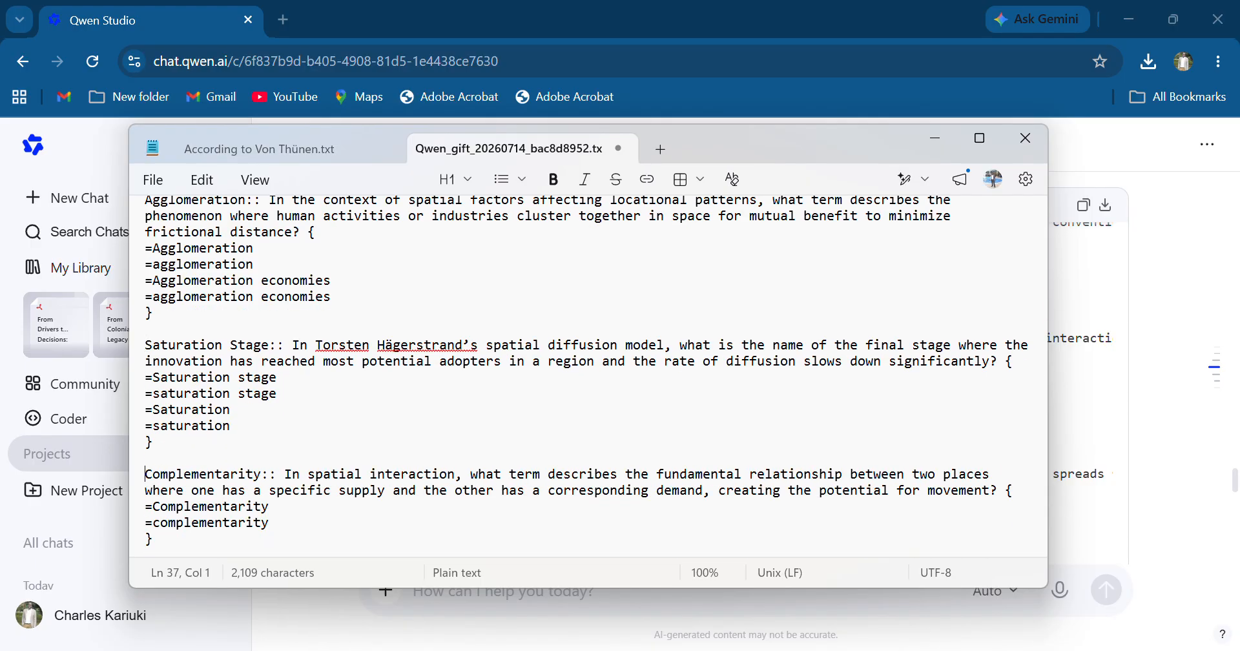
- Delete the "::Q7" prefix and its trailing space before the Absorption Barrier question title
scroll(582, 375, "down", 3)
left_click(184, 452)
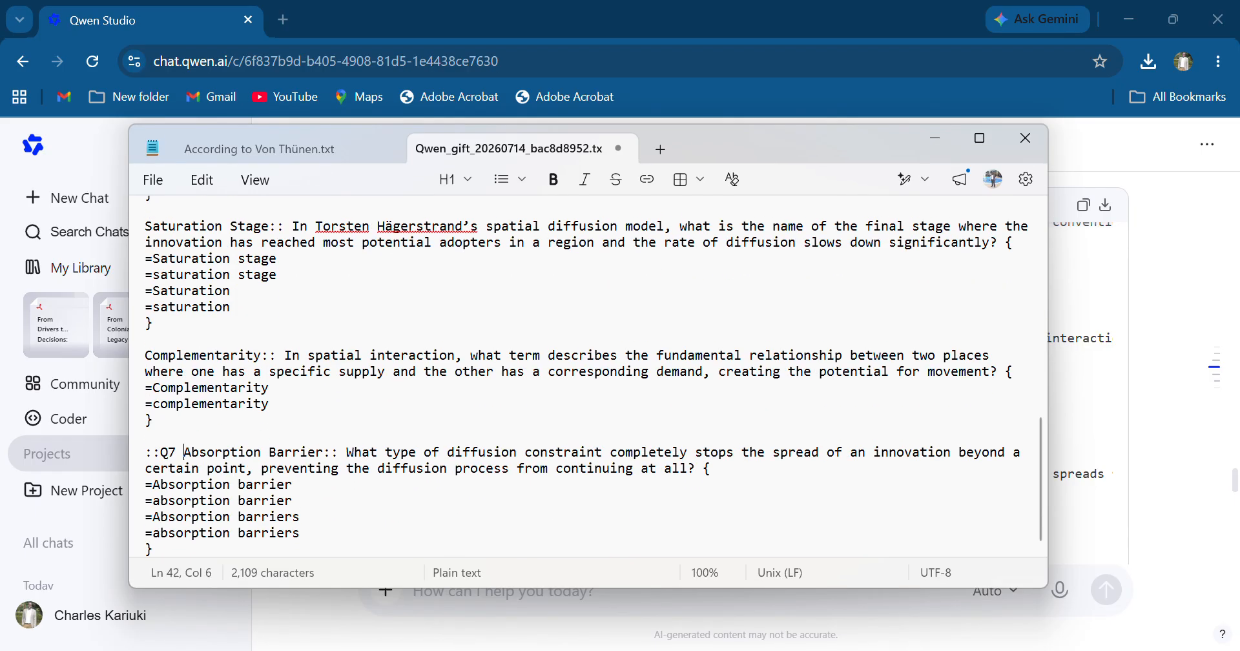
key("BackSpace")
key("BackSpace")
key("BackSpace")
key("BackSpace")
key("BackSpace")
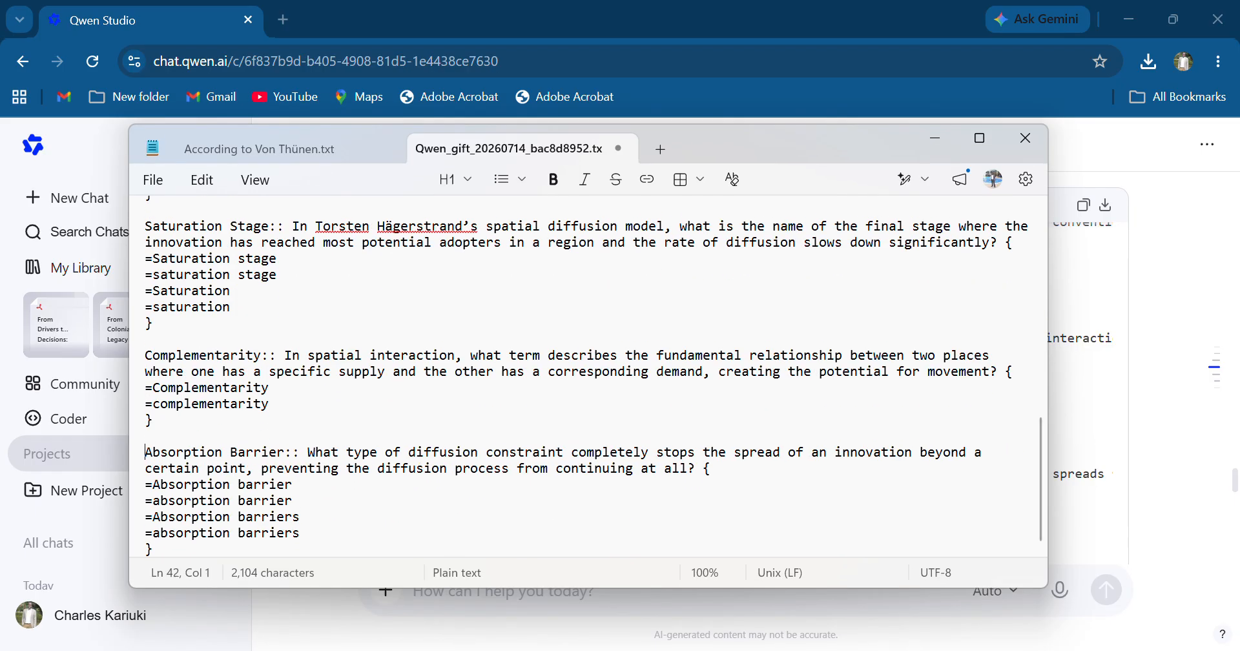
- Check the cleaned quiz text from end to start and save the file
scroll(588, 375, "down", 5)
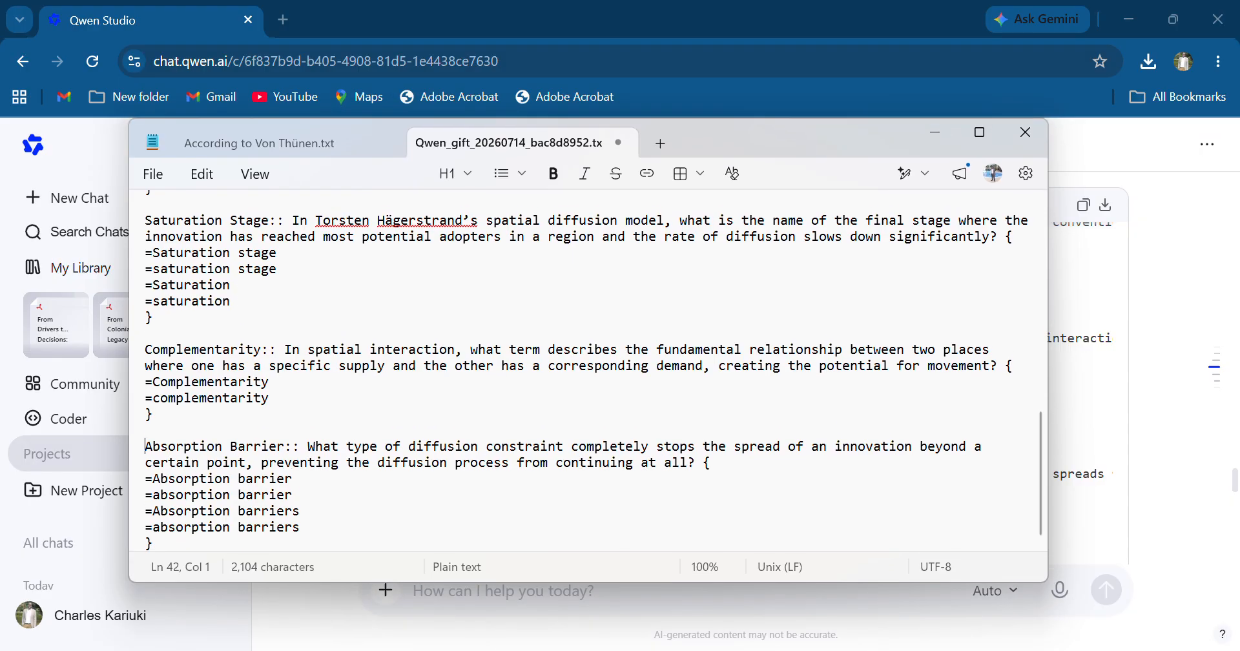
scroll(588, 375, "up", 15)
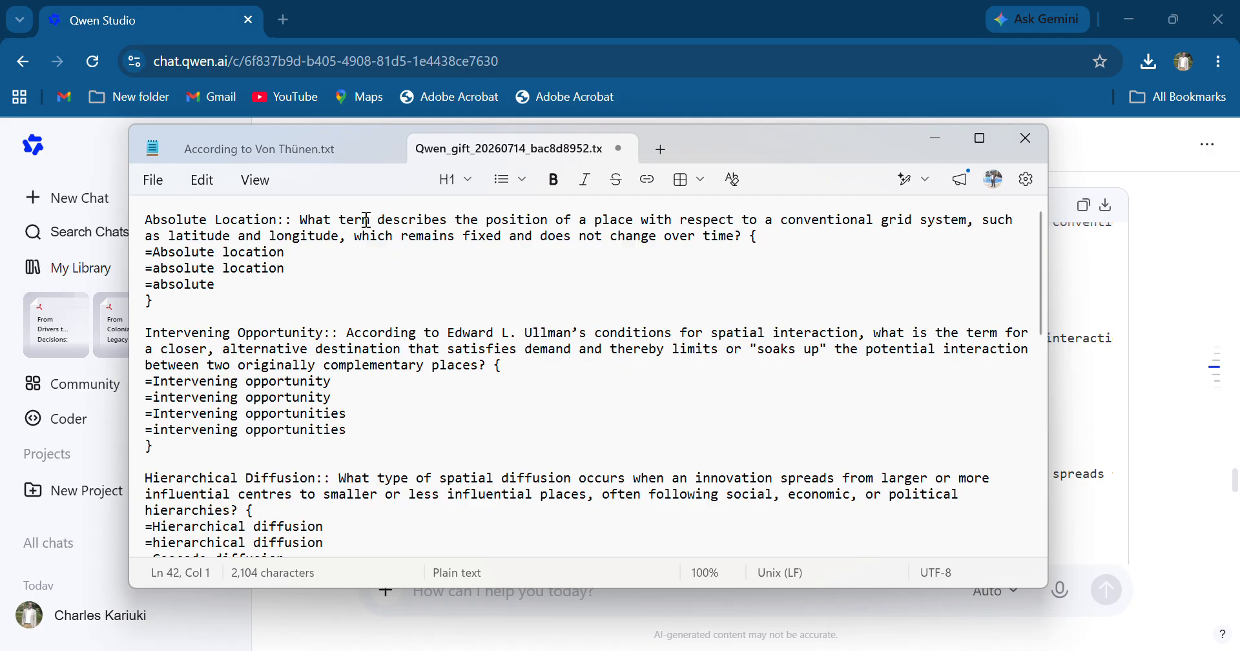
left_click(160, 184)
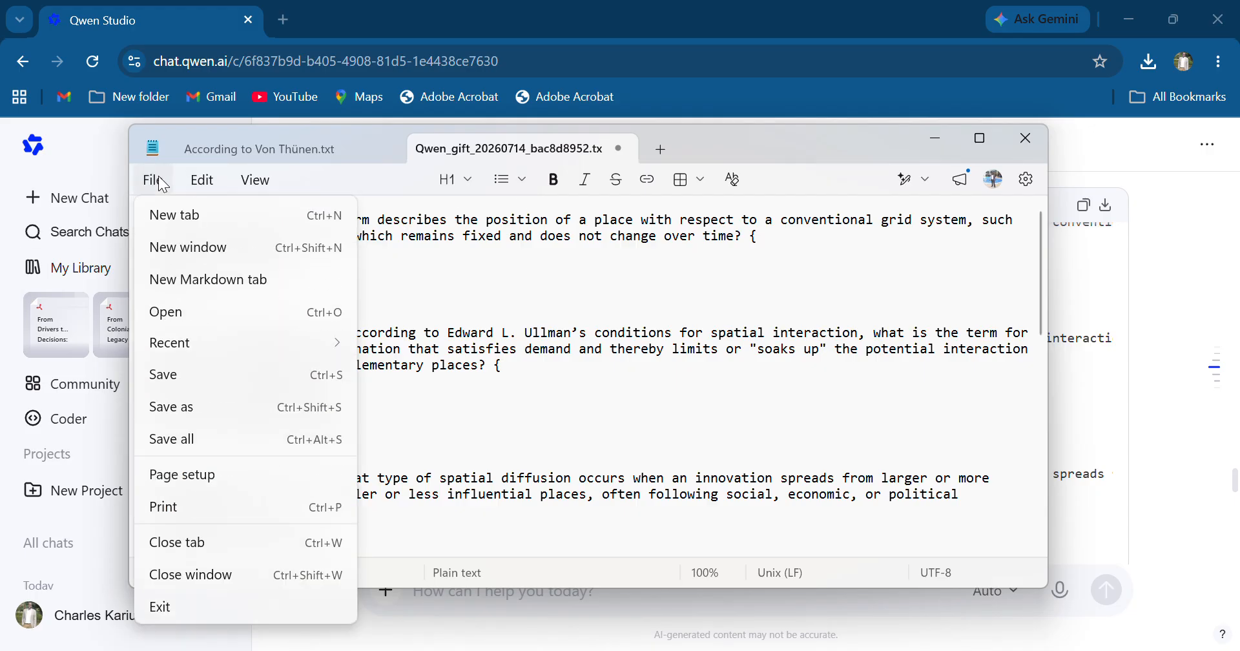
left_click(172, 375)
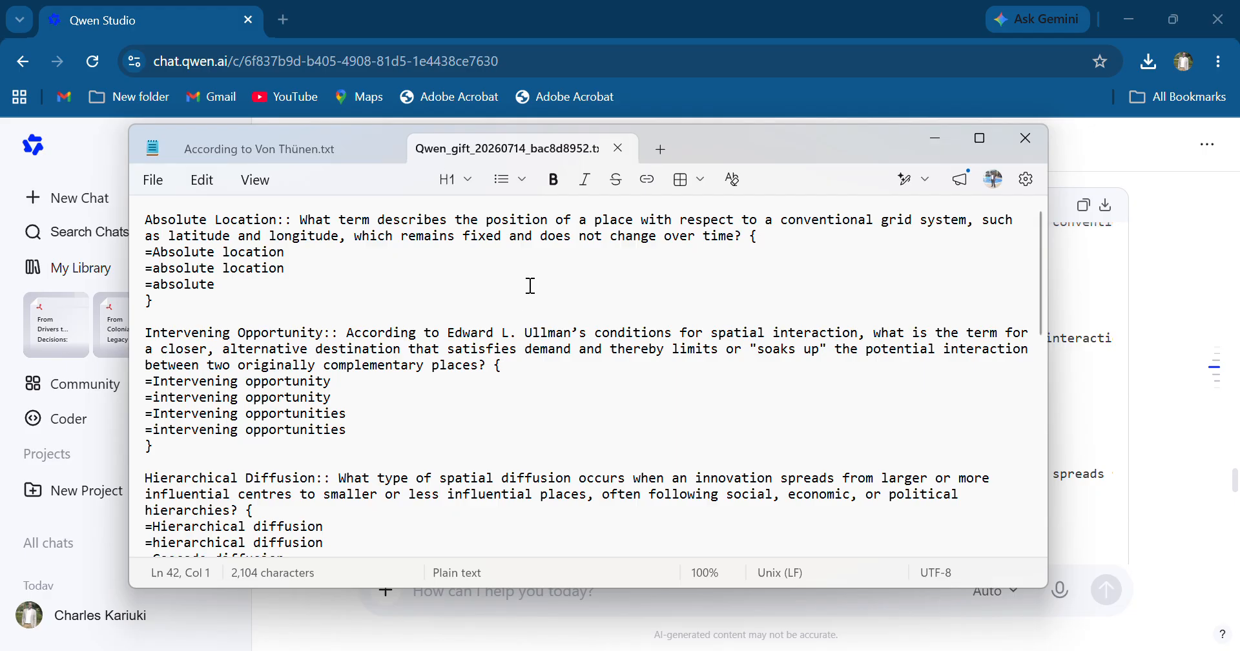
- Switch to the Chrome window with Moodle and open the ENRM105: Fundamentals of Energy Sources - DL course
left_click(792, 103)
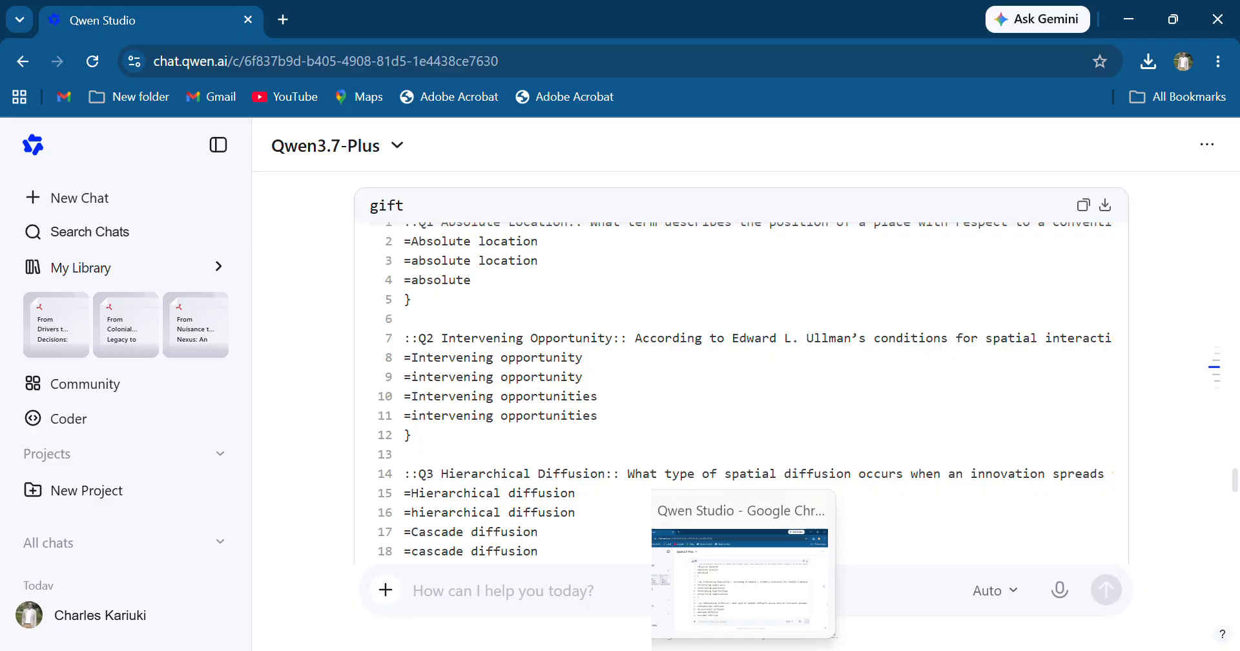
left_click(774, 650)
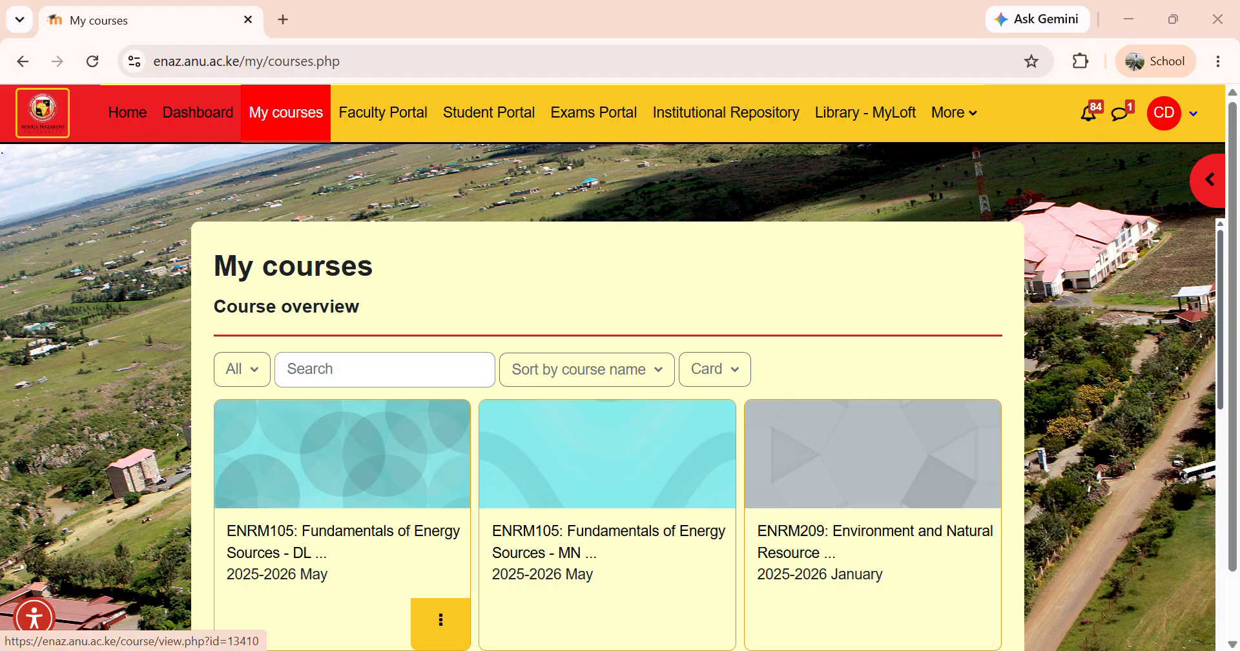
left_click(382, 541)
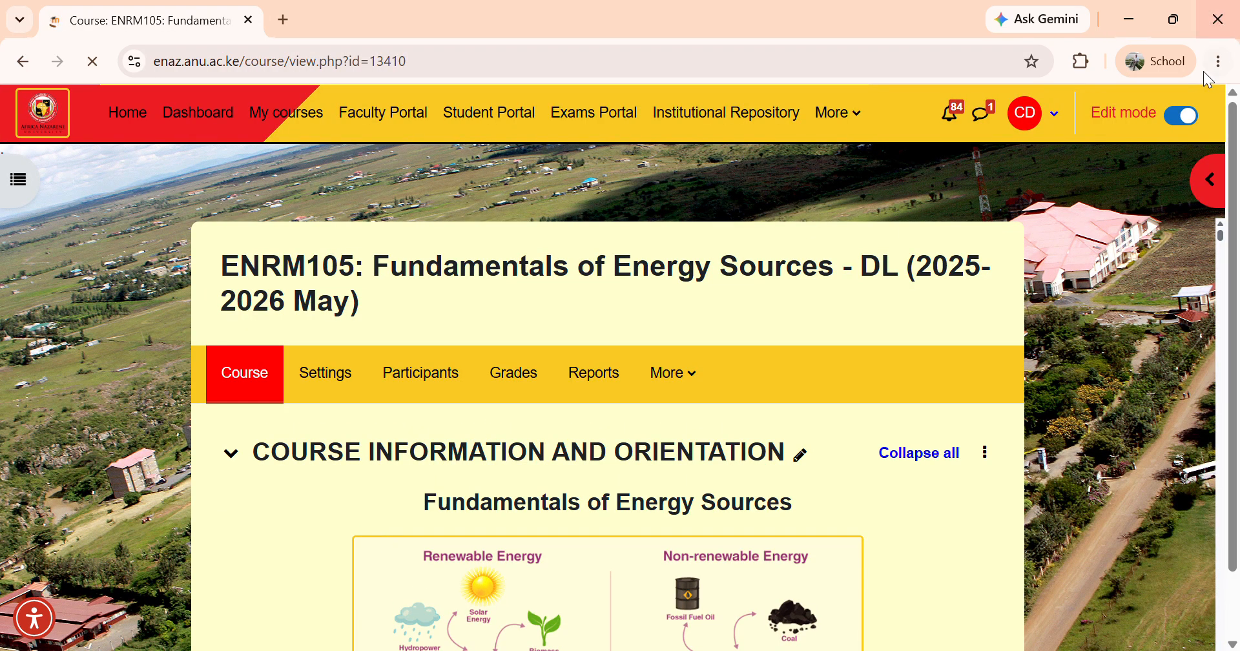
- Open the course index and go to the Course Assessments and Evaluations section
scroll(512, 442, "down", 15)
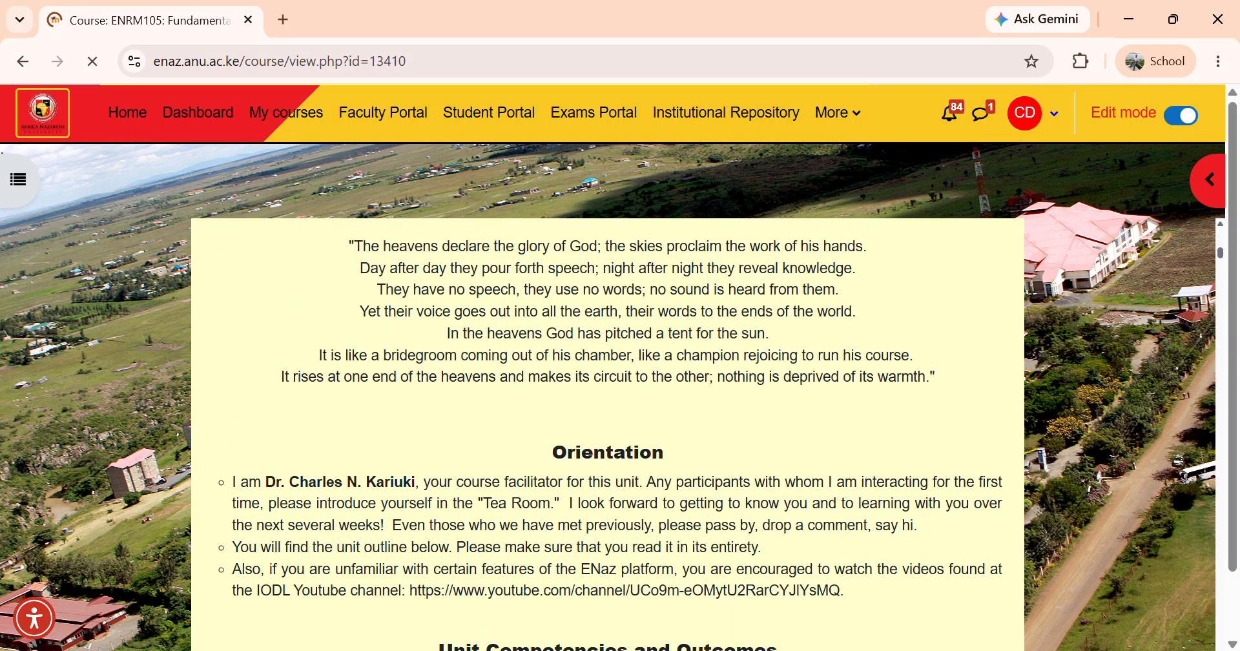
scroll(607, 433, "down", 10)
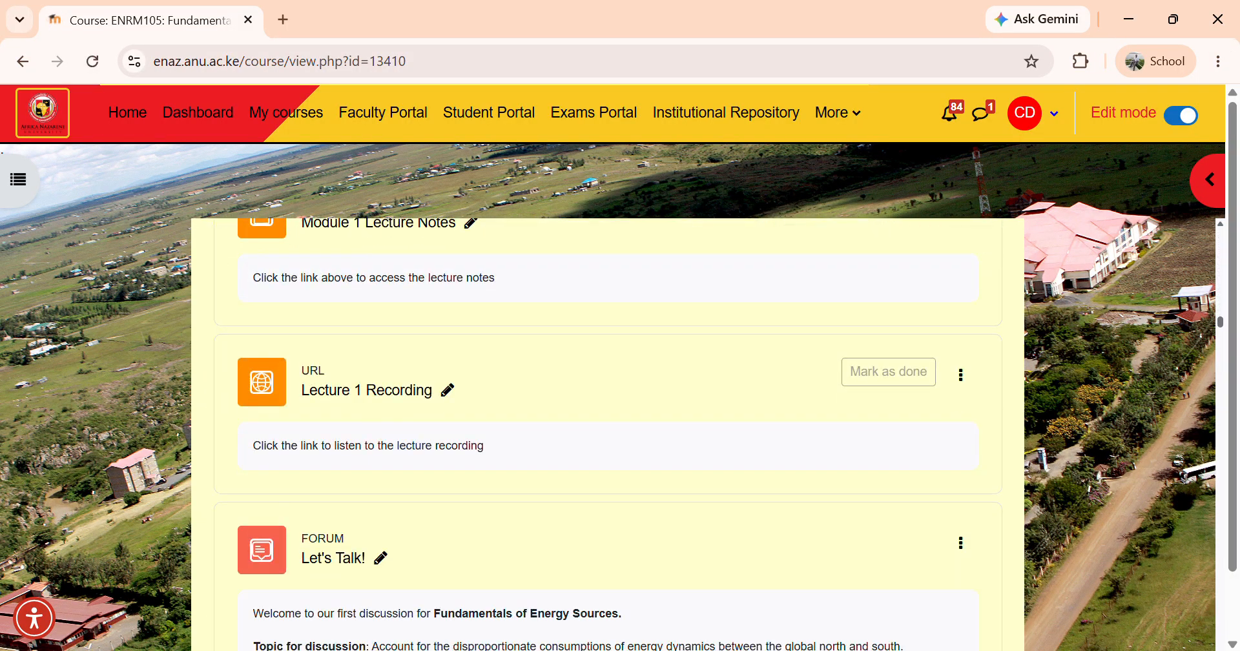
scroll(607, 433, "down", 4)
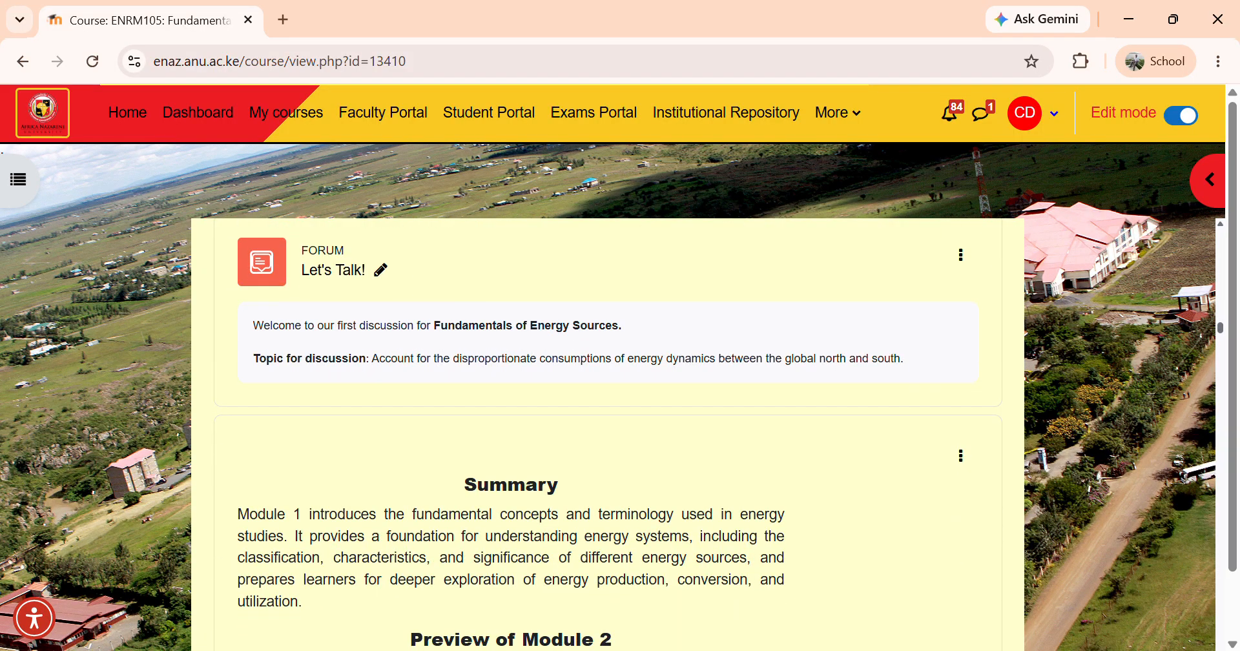
scroll(608, 433, "up", 6)
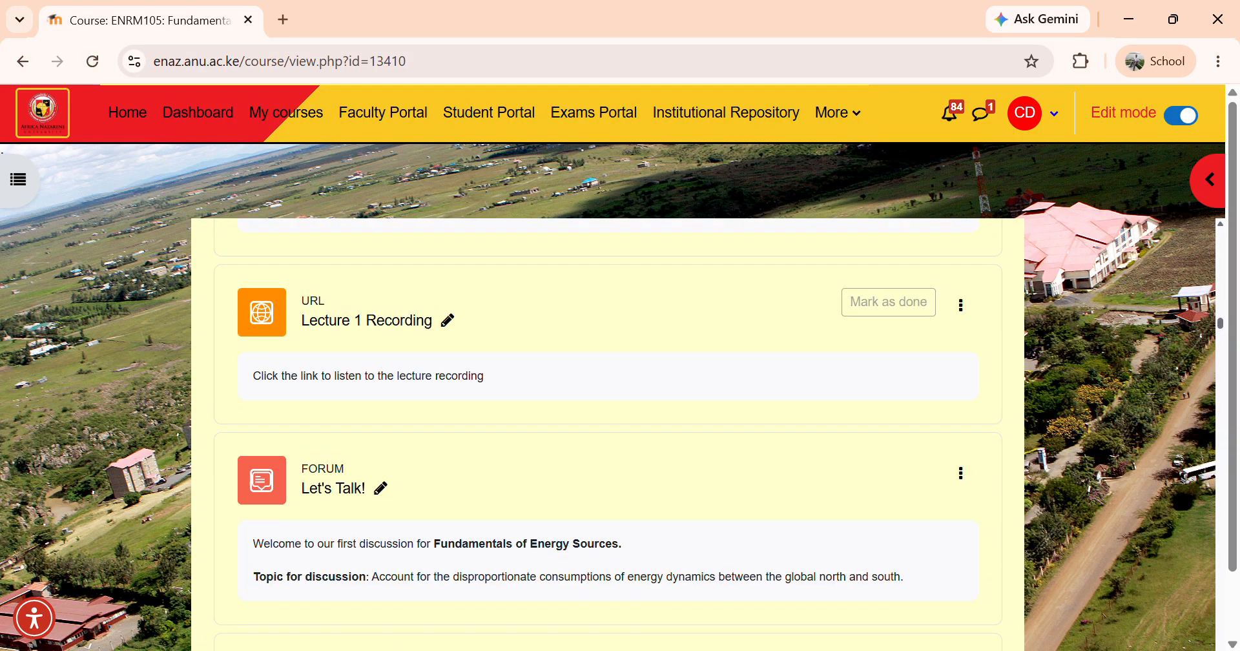
scroll(608, 433, "down", 6)
scroll(607, 433, "down", 20)
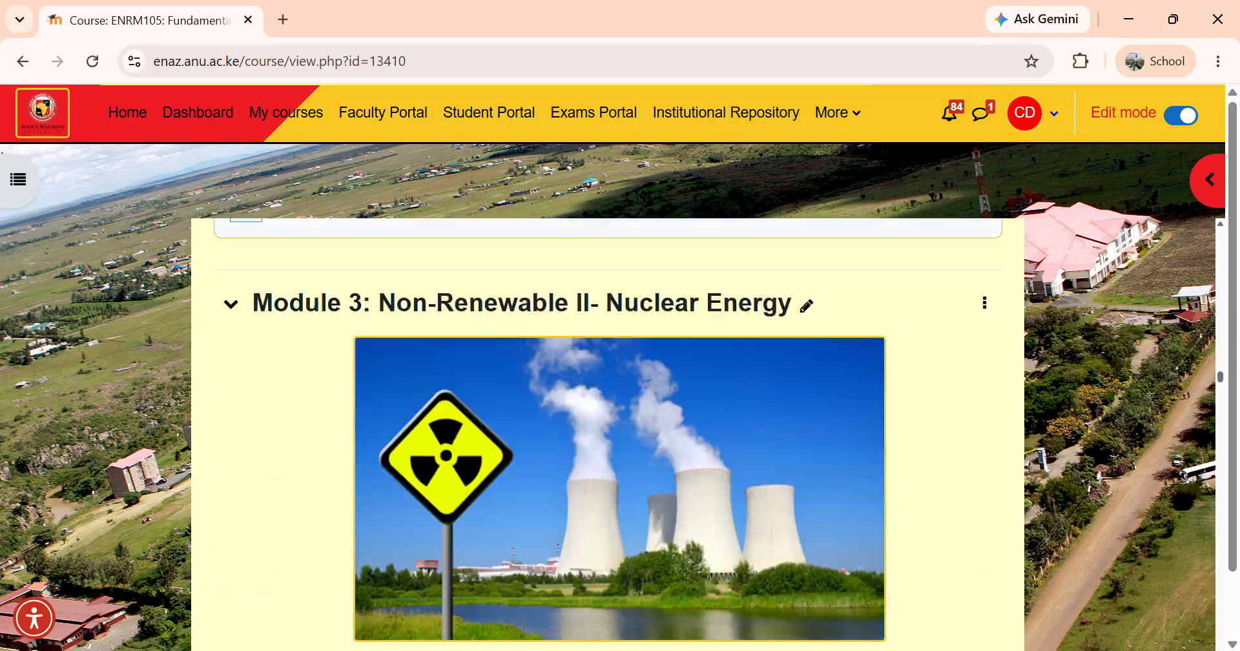
left_click(18, 179)
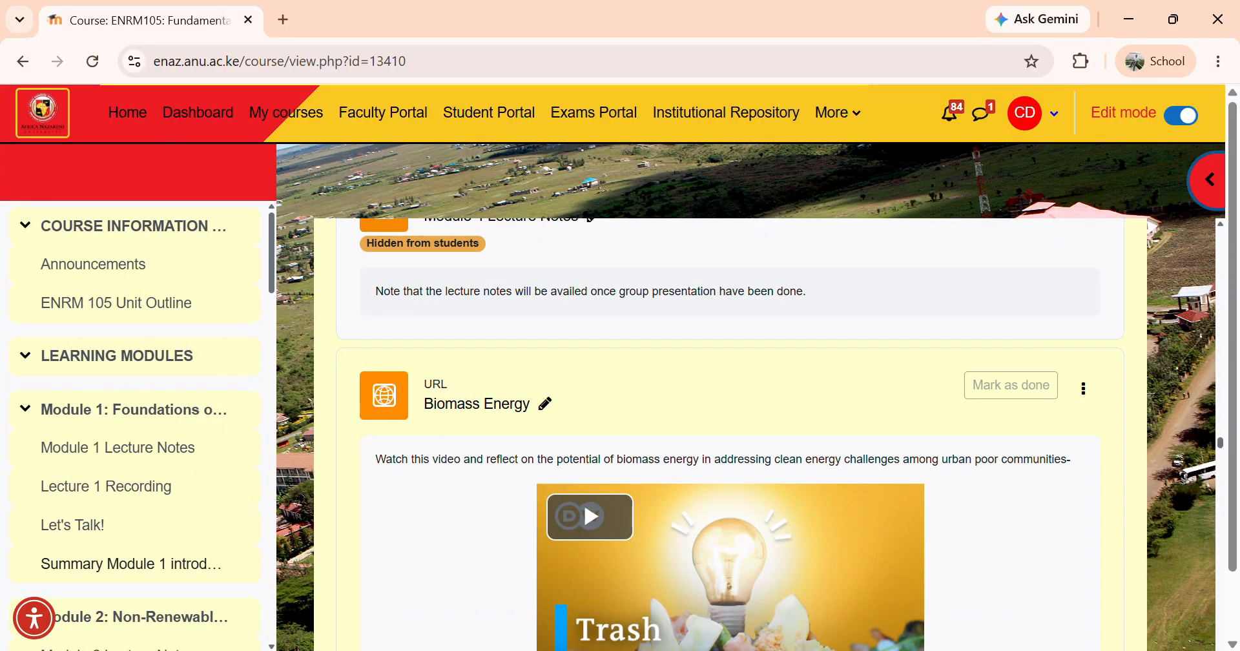
scroll(136, 426, "down", 5)
scroll(135, 420, "down", 15)
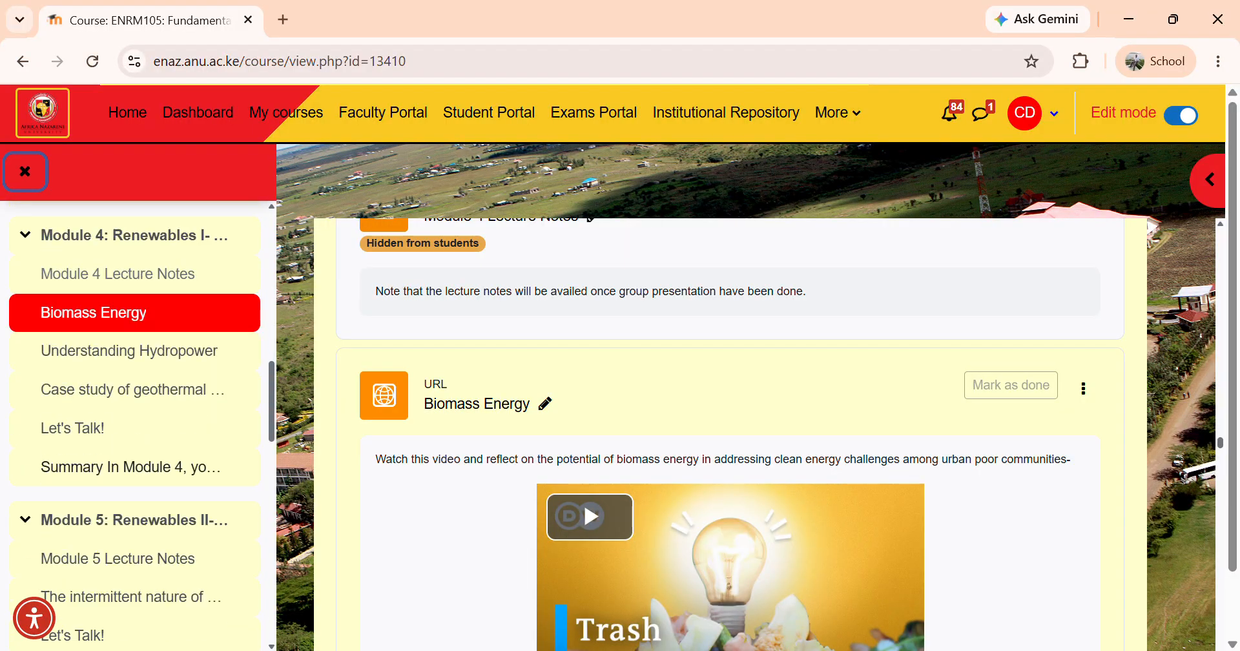
scroll(136, 420, "down", 4)
scroll(136, 420, "up", 2)
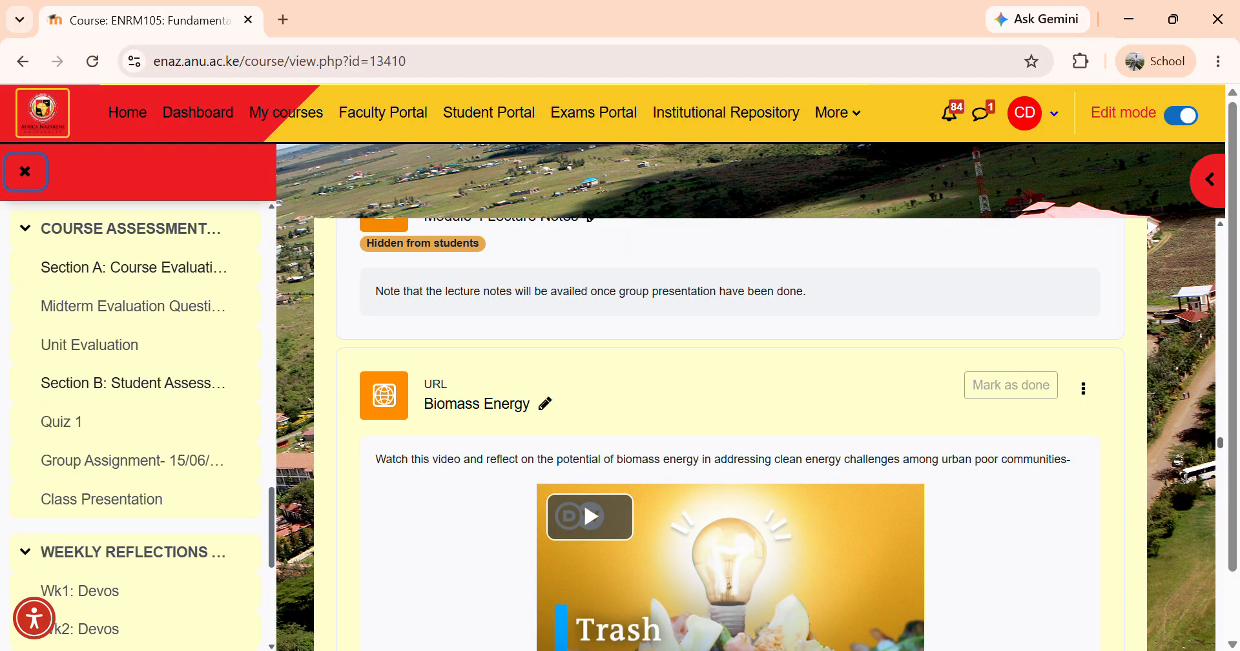
left_click(130, 272)
- Add a new Quiz activity below Class Presentation in the Course Assessments and Evaluations section
scroll(730, 398, "down", 20)
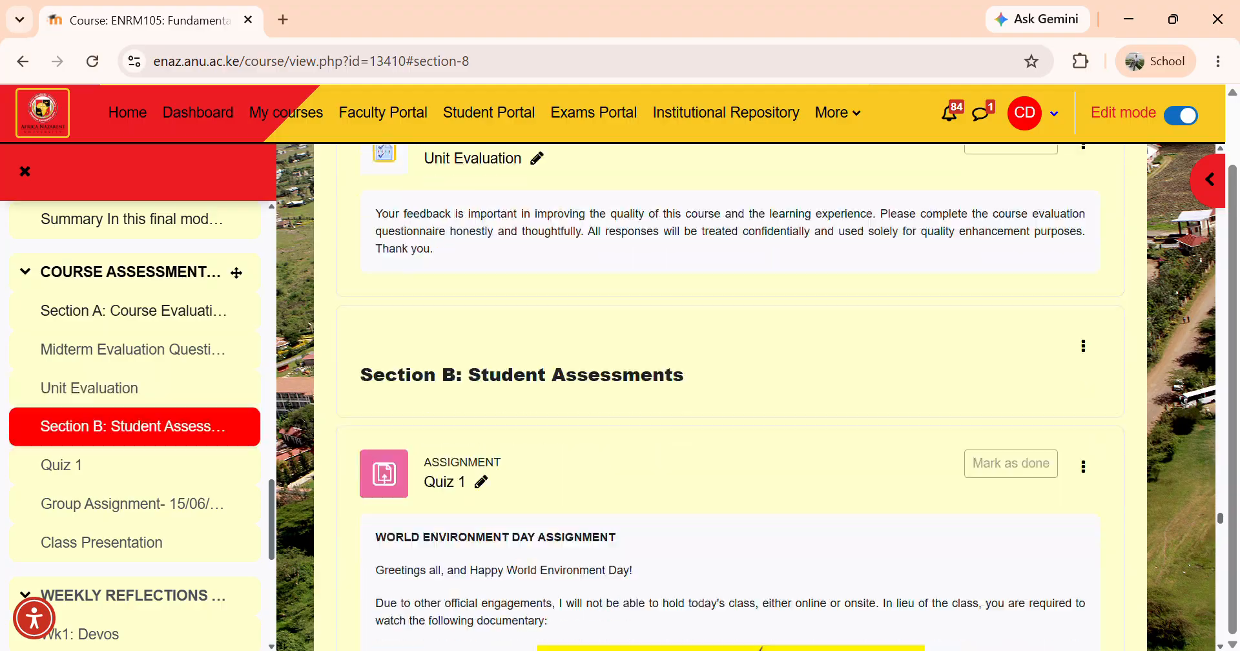
scroll(730, 398, "down", 14)
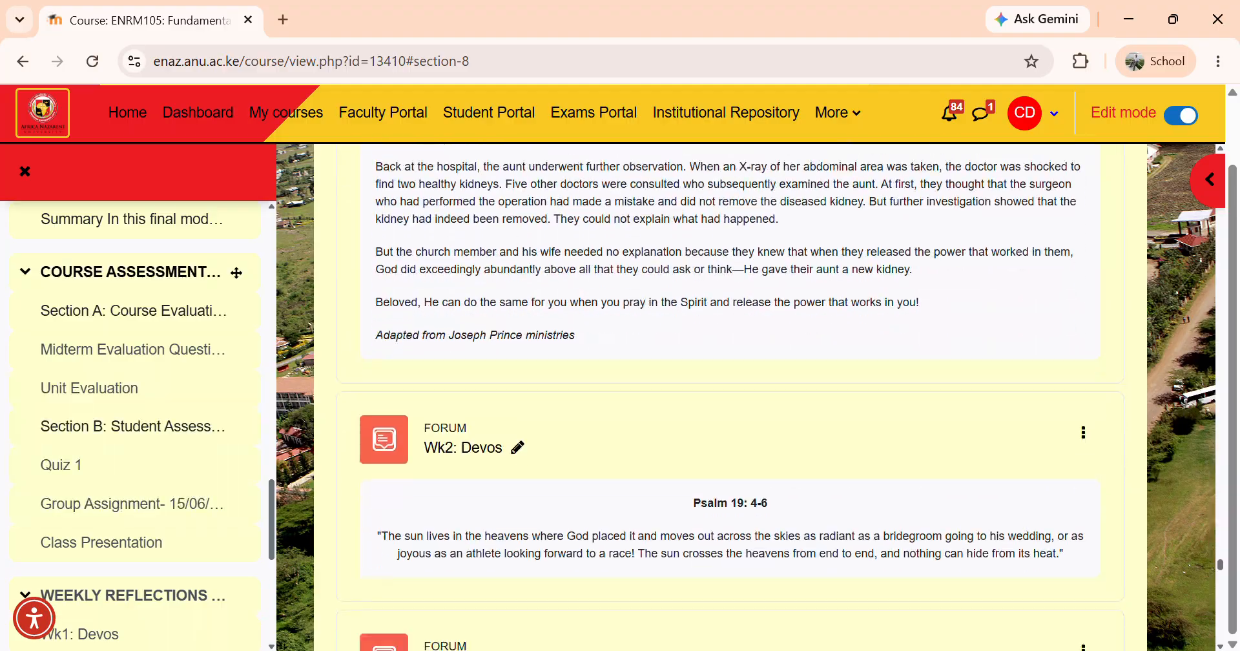
scroll(730, 398, "up", 7)
scroll(730, 398, "up", 5)
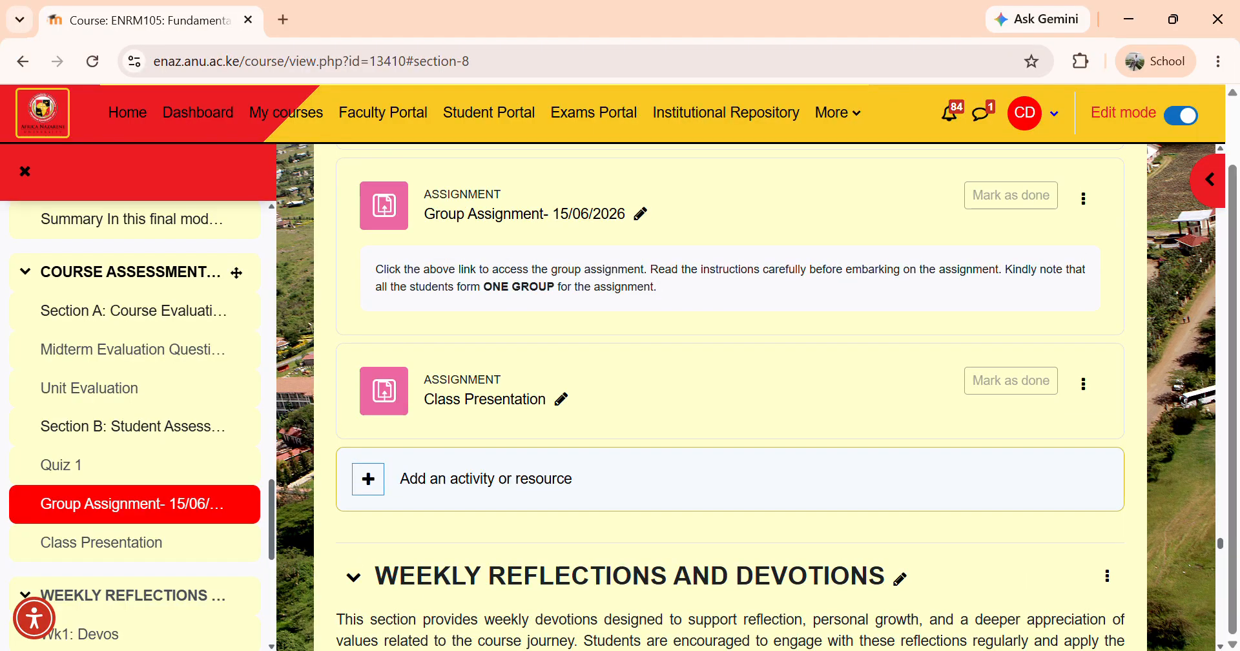
left_click(453, 479)
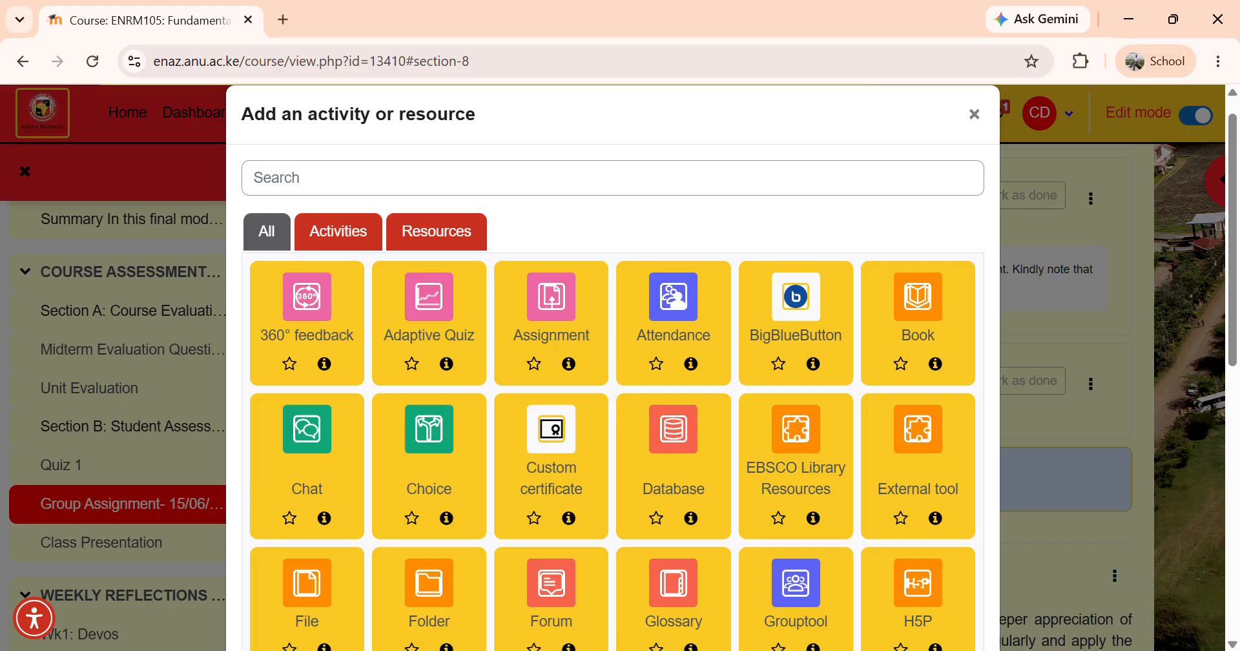
scroll(614, 388, "down", 4)
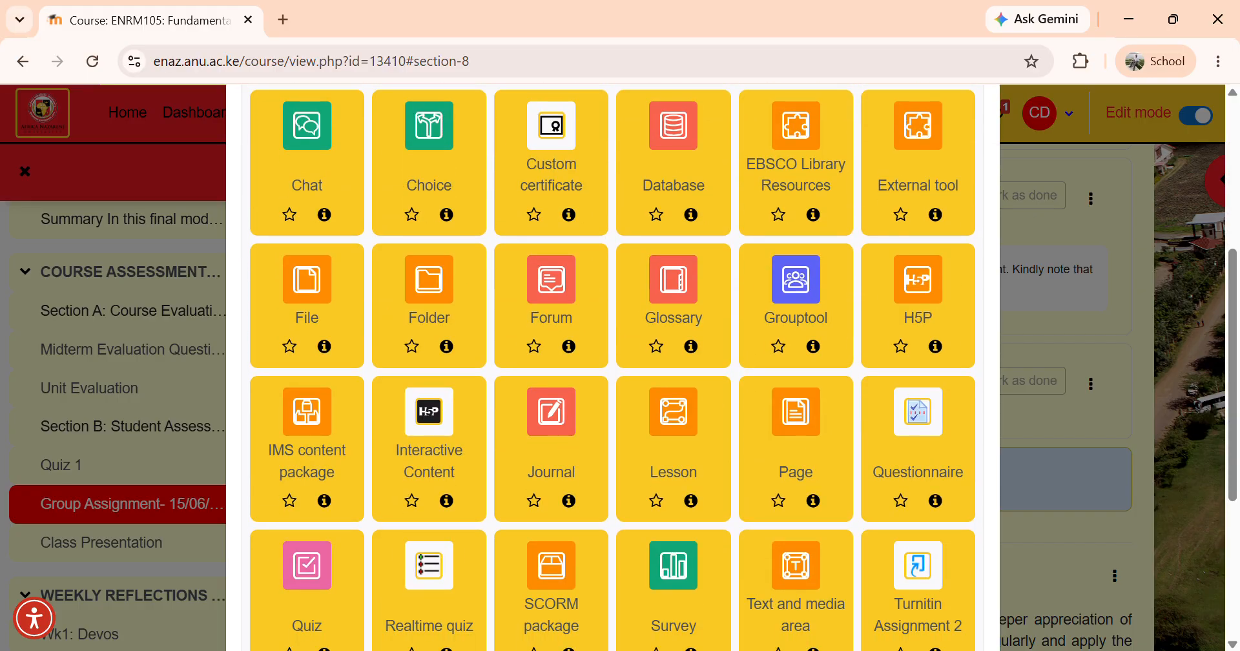
left_click(307, 567)
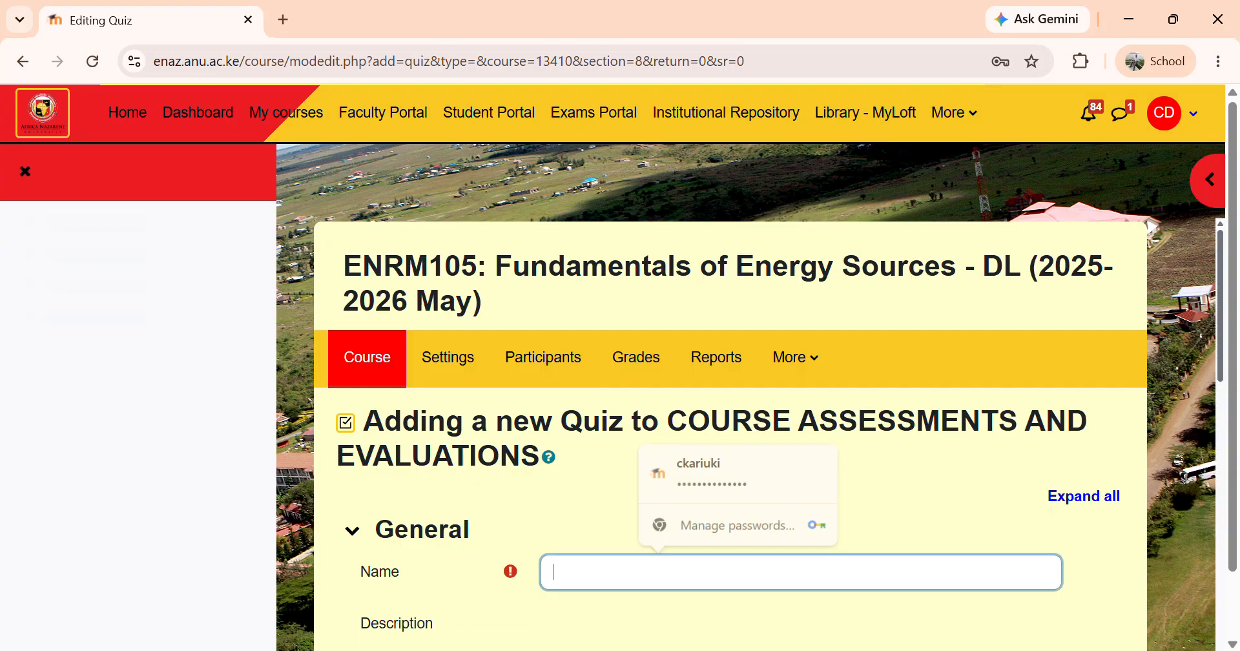
- Name the new quiz "Quiz 2"
type("Qiz")
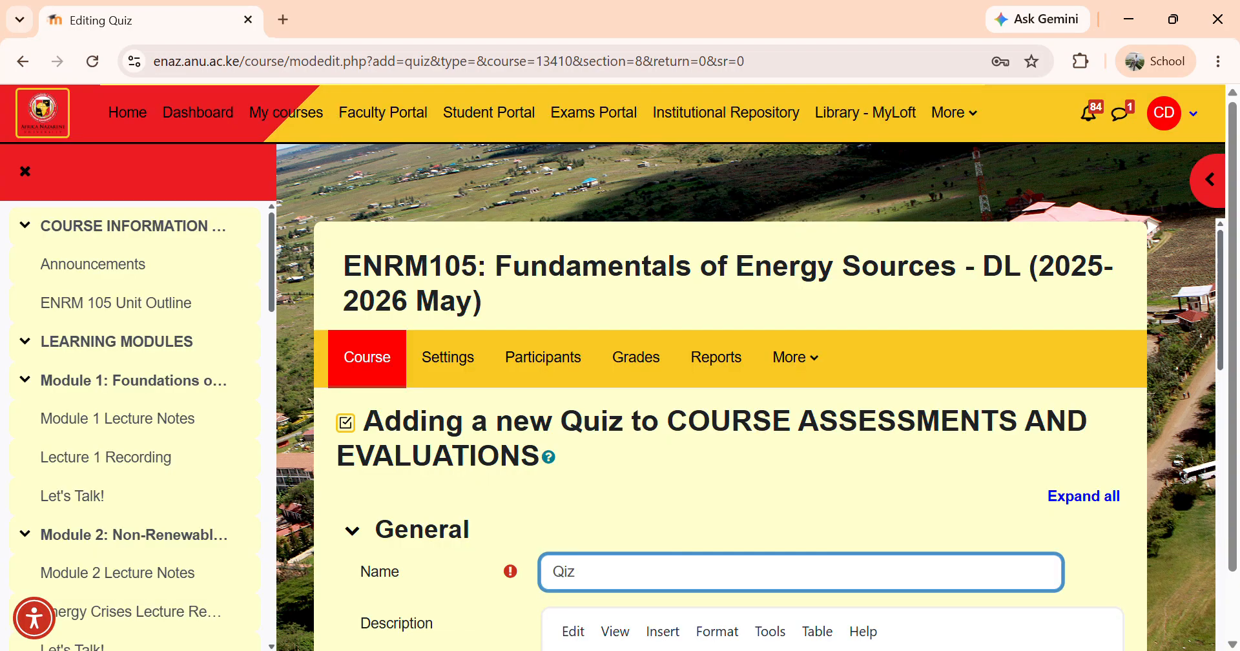
key("BackSpace")
key("BackSpace")
type("uiz 2")
- Enter "Instructions" as the quiz description
scroll(730, 426, "down", 5)
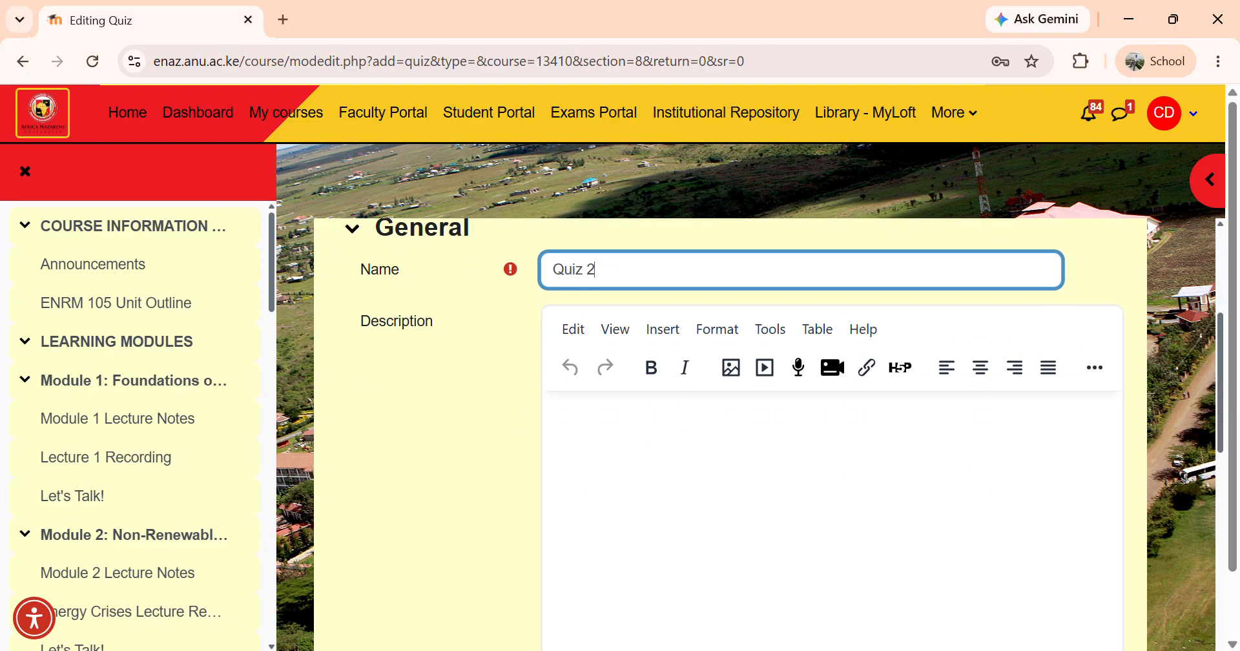
left_click(552, 343)
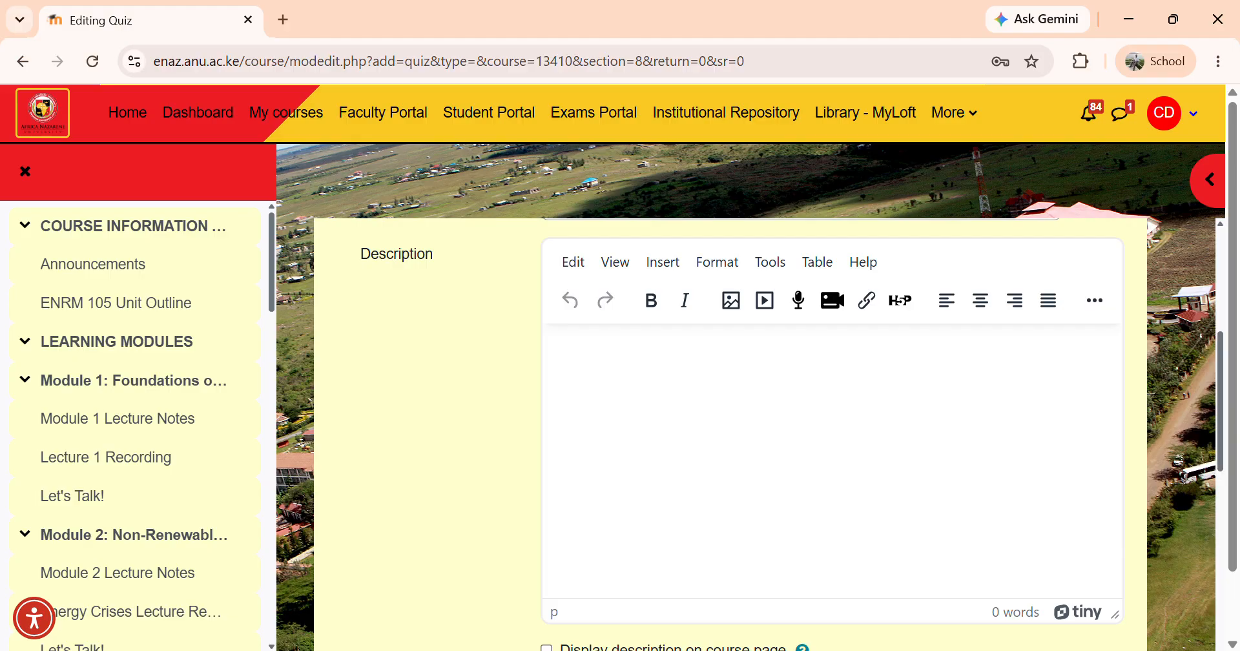
type("Instro")
key("BackSpace")
key("BackSpace")
type("u")
key("BackSpace")
type("ruction")
key("BackSpace")
type("ons")
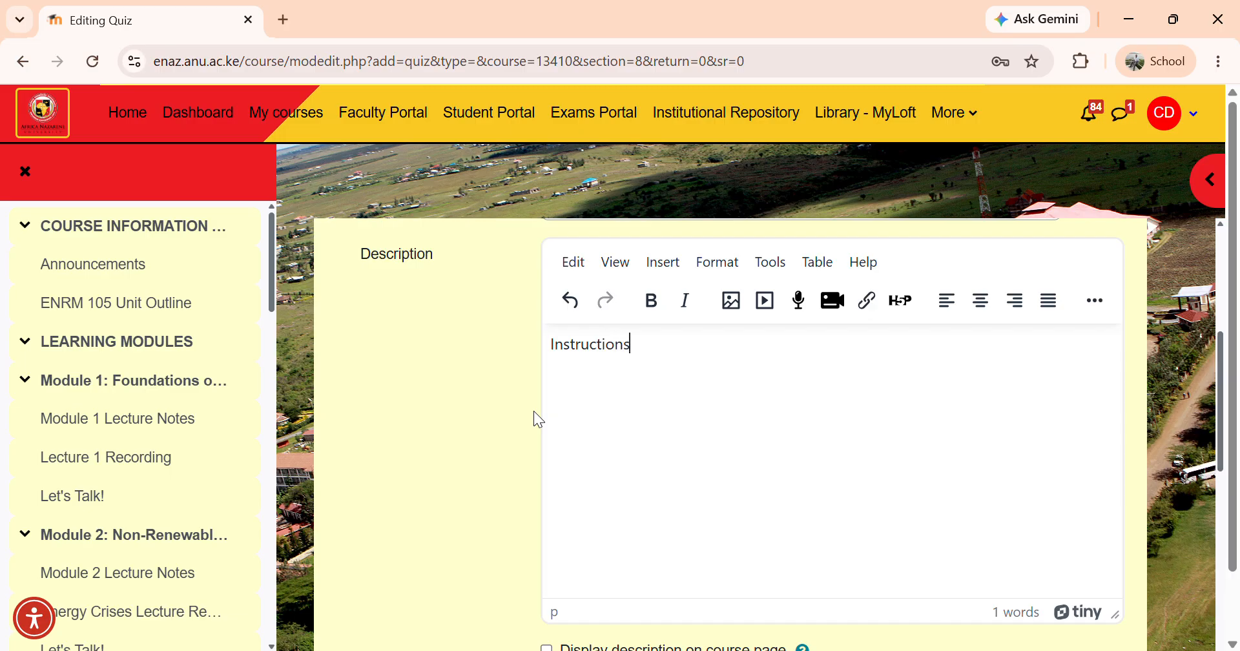
- Expand the quiz's Timing settings and review the opening, closing, time limit and expiry options
scroll(533, 411, "down", 3)
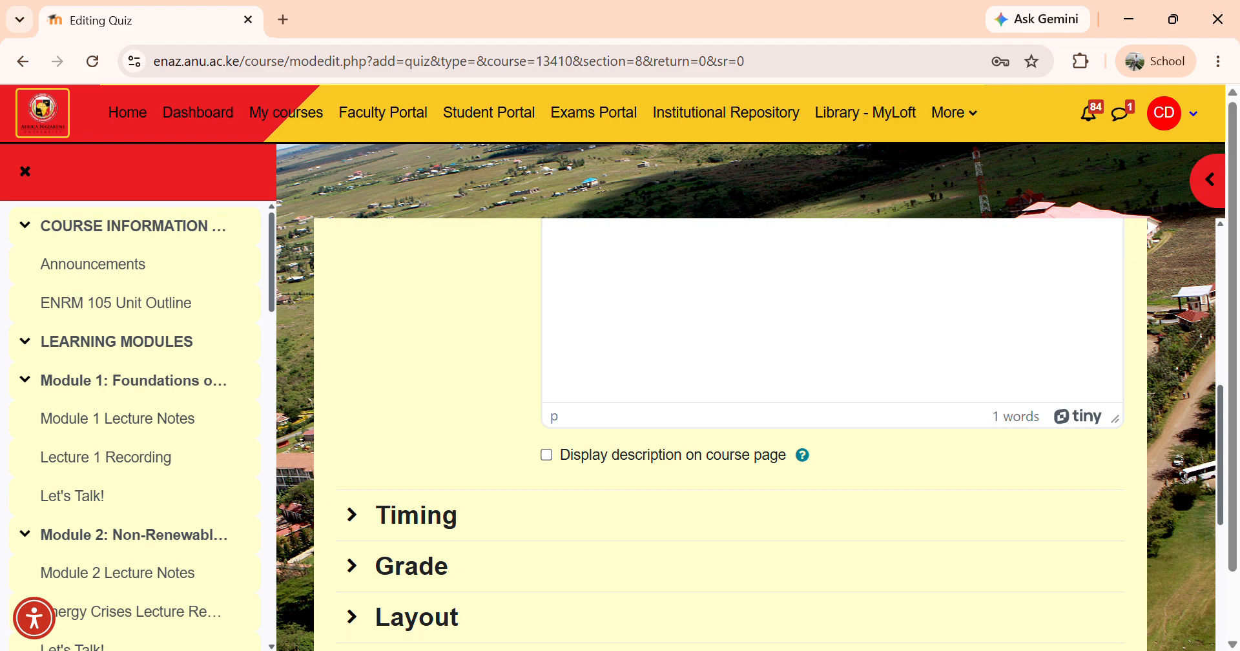
scroll(730, 433, "down", 2)
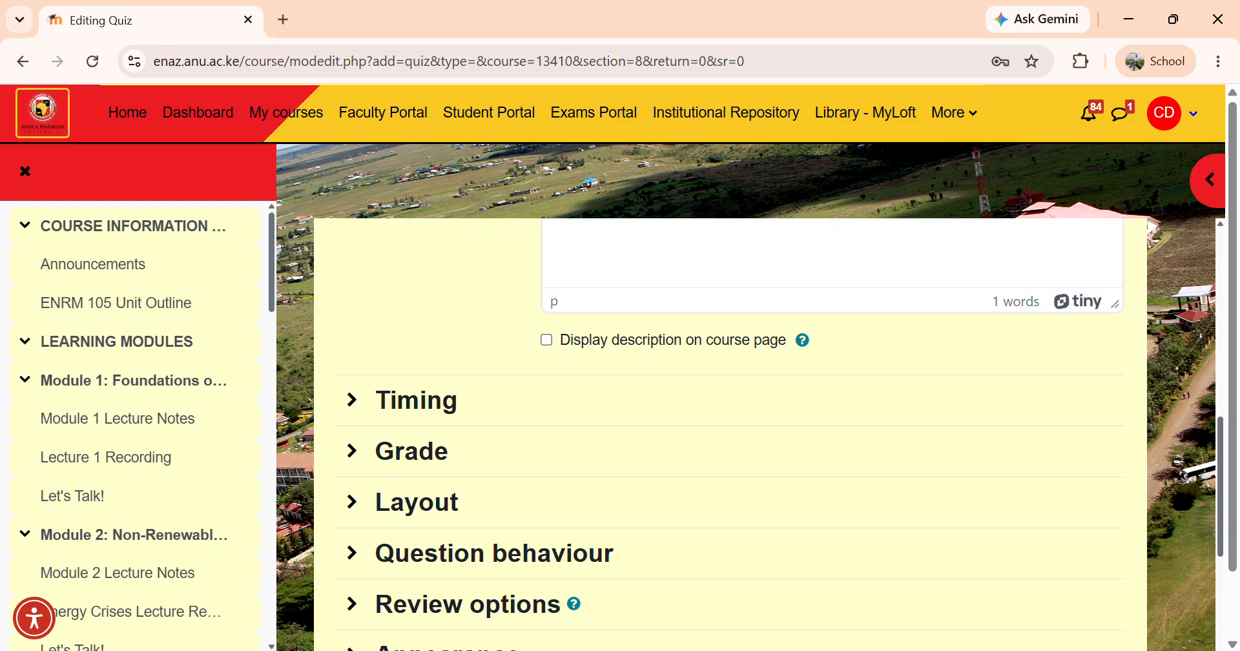
left_click(353, 400)
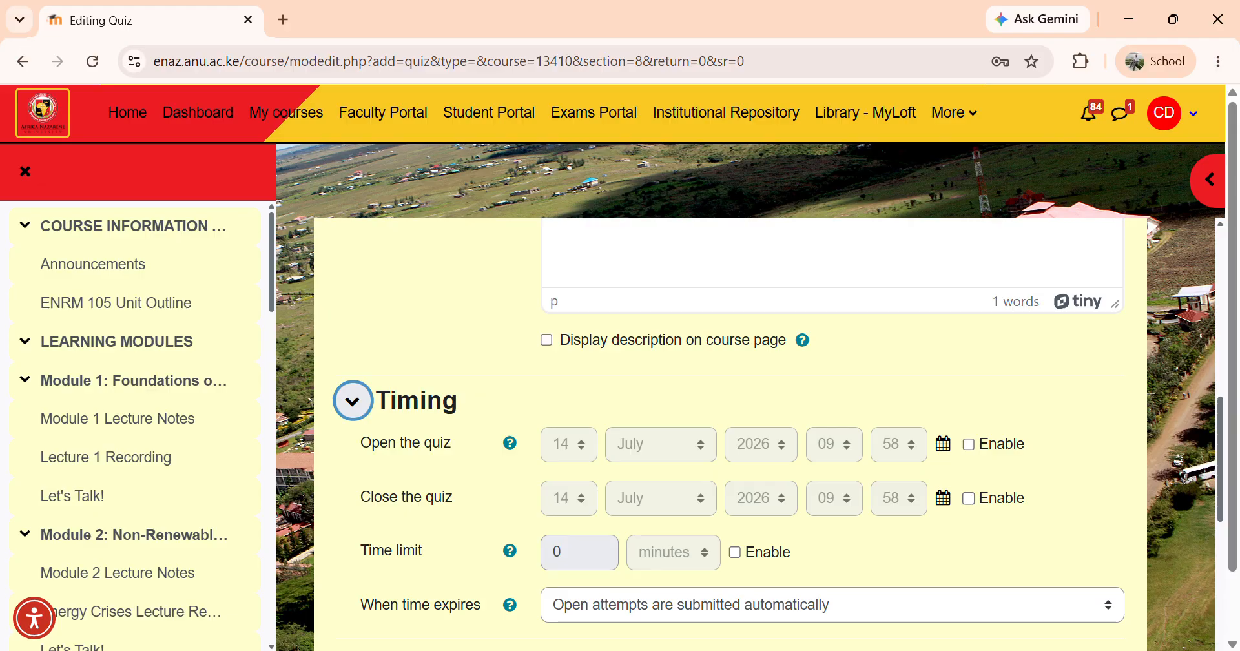
scroll(730, 434, "down", 1)
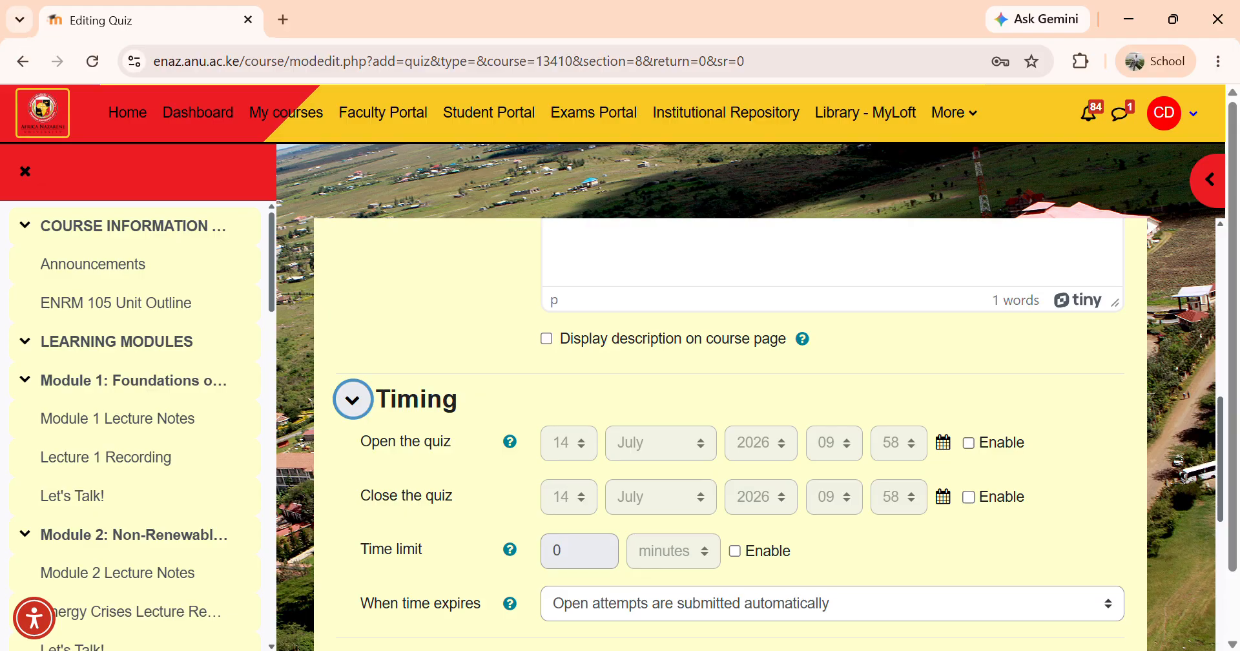
scroll(730, 434, "down", 2)
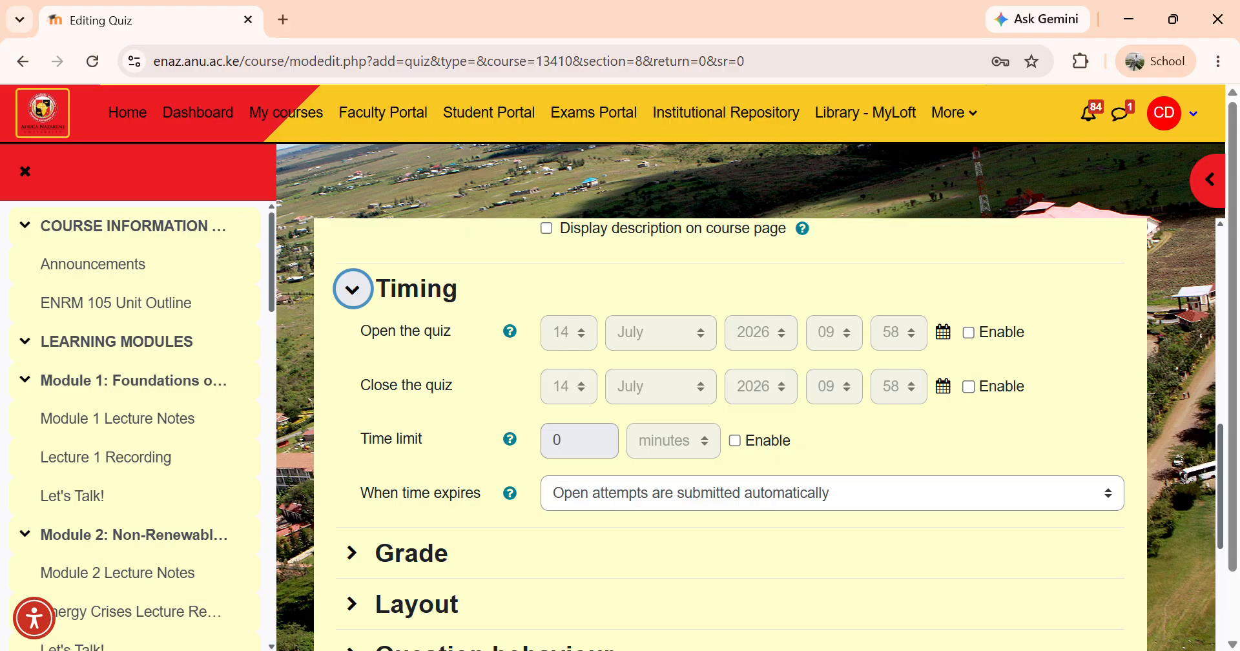
scroll(730, 433, "down", 1)
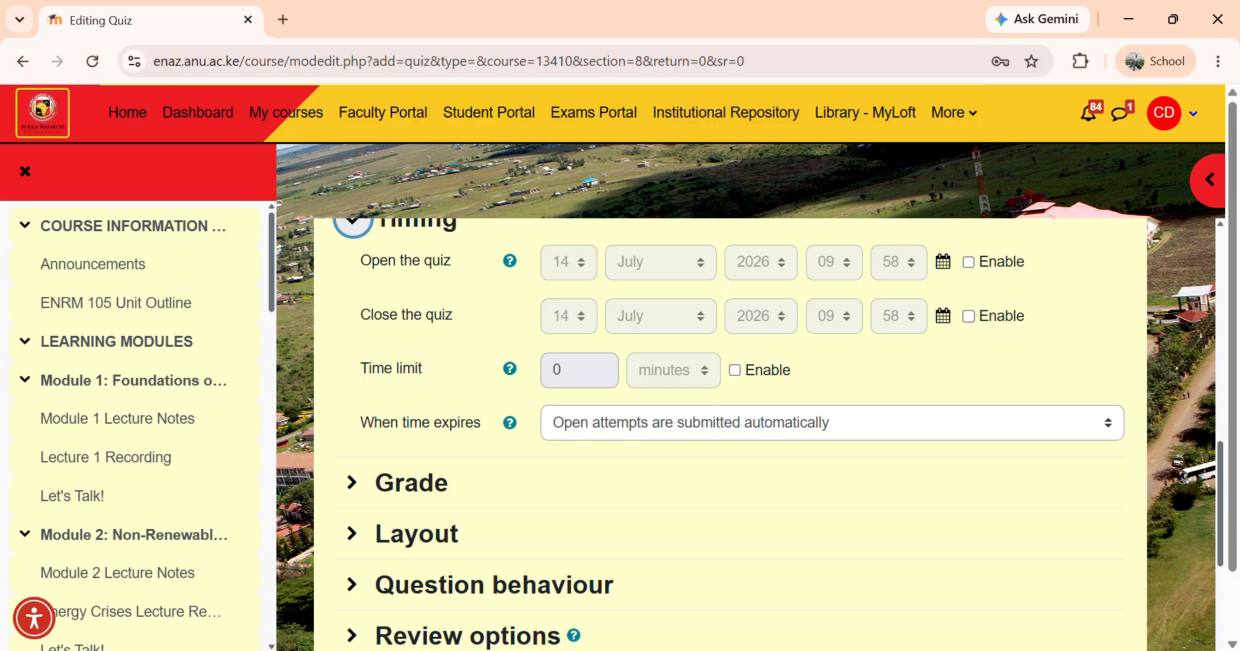
- Expand the quiz's Grade settings and limit the attempts allowed to 1
left_click(352, 483)
scroll(730, 434, "down", 3)
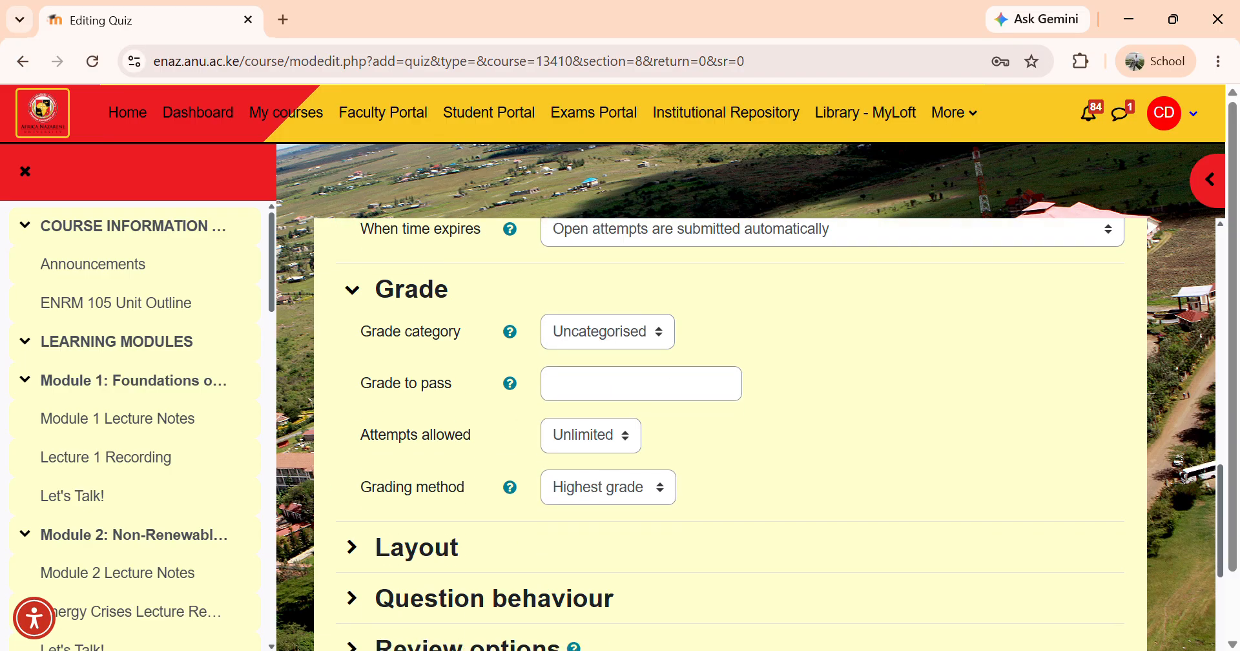
left_click(590, 435)
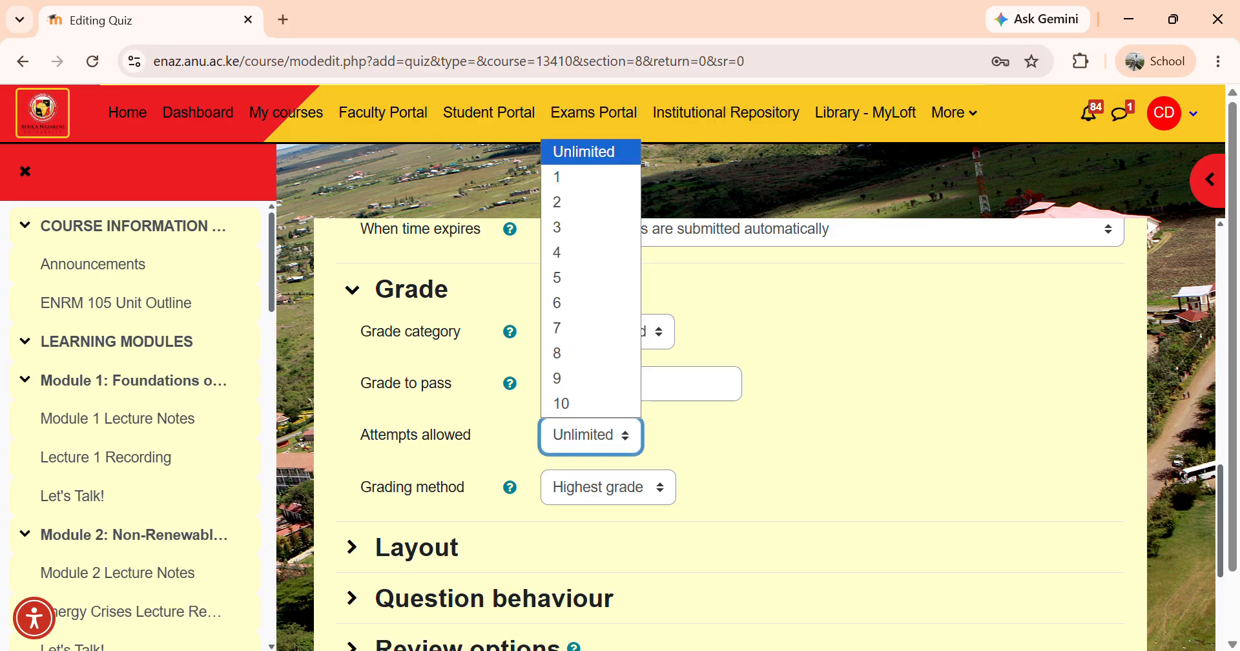
left_click(583, 177)
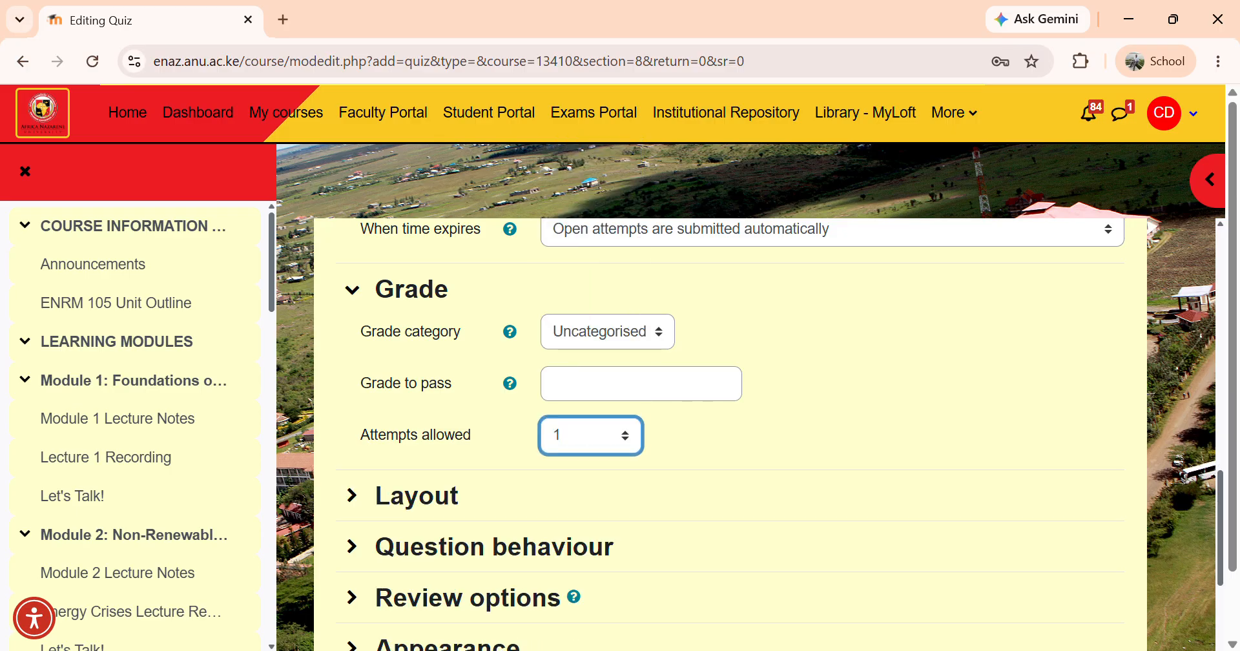
- Expand the Layout settings, including the additional options, and set the navigation method to Sequential
scroll(730, 434, "down", 1)
scroll(730, 434, "down", 3)
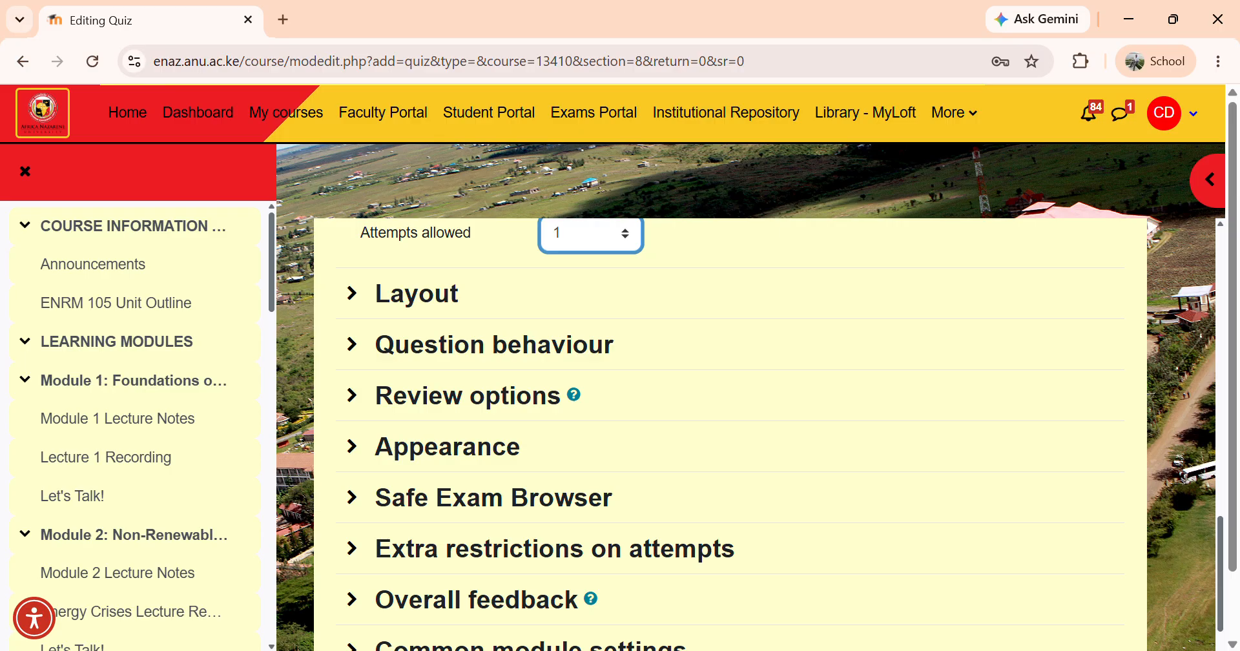
key("Tab")
key("Return")
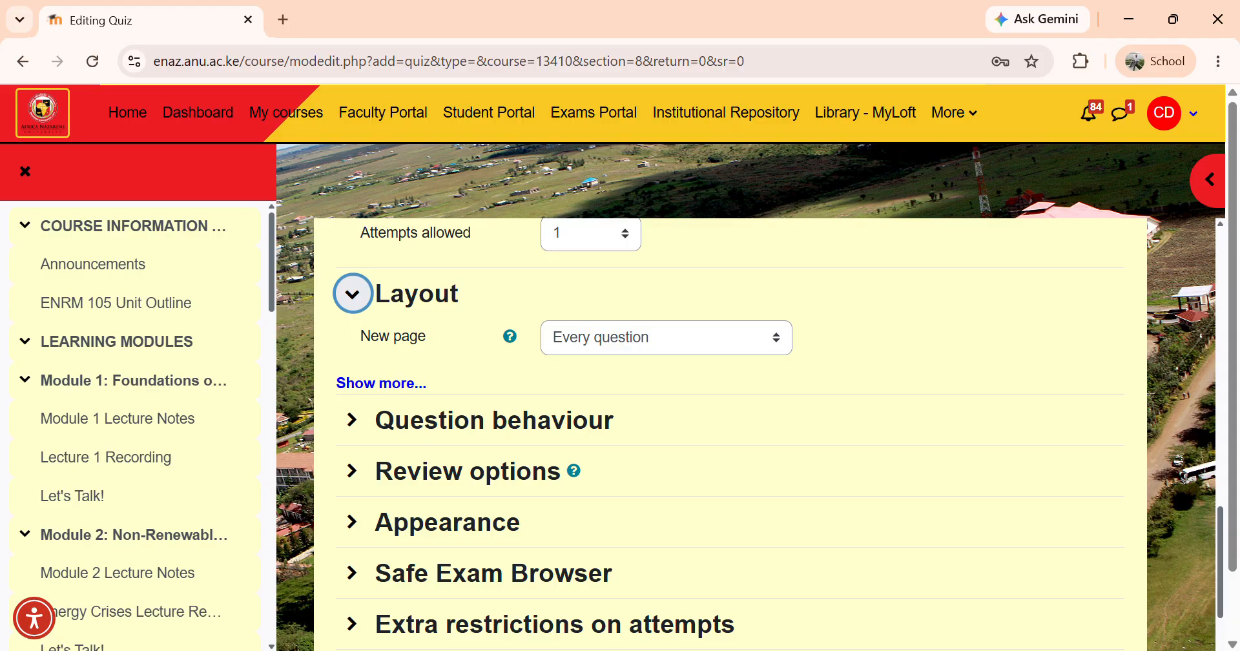
key("Tab")
key("Return")
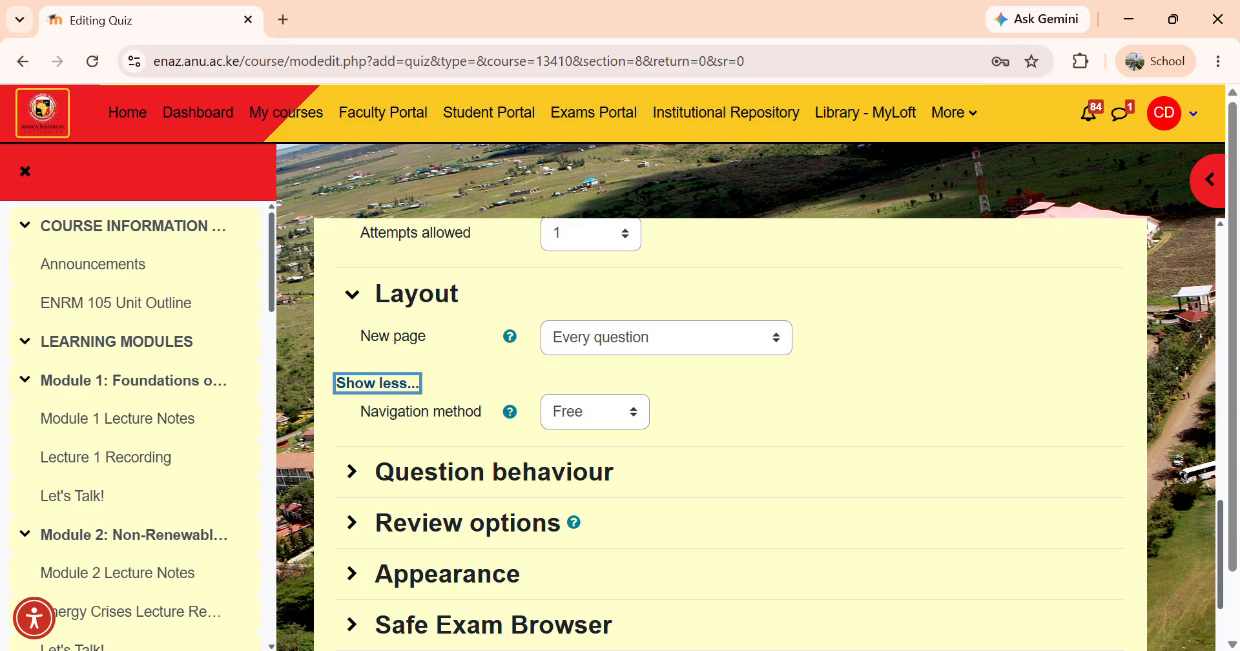
key("Tab")
key("space")
key("Down")
key("Return")
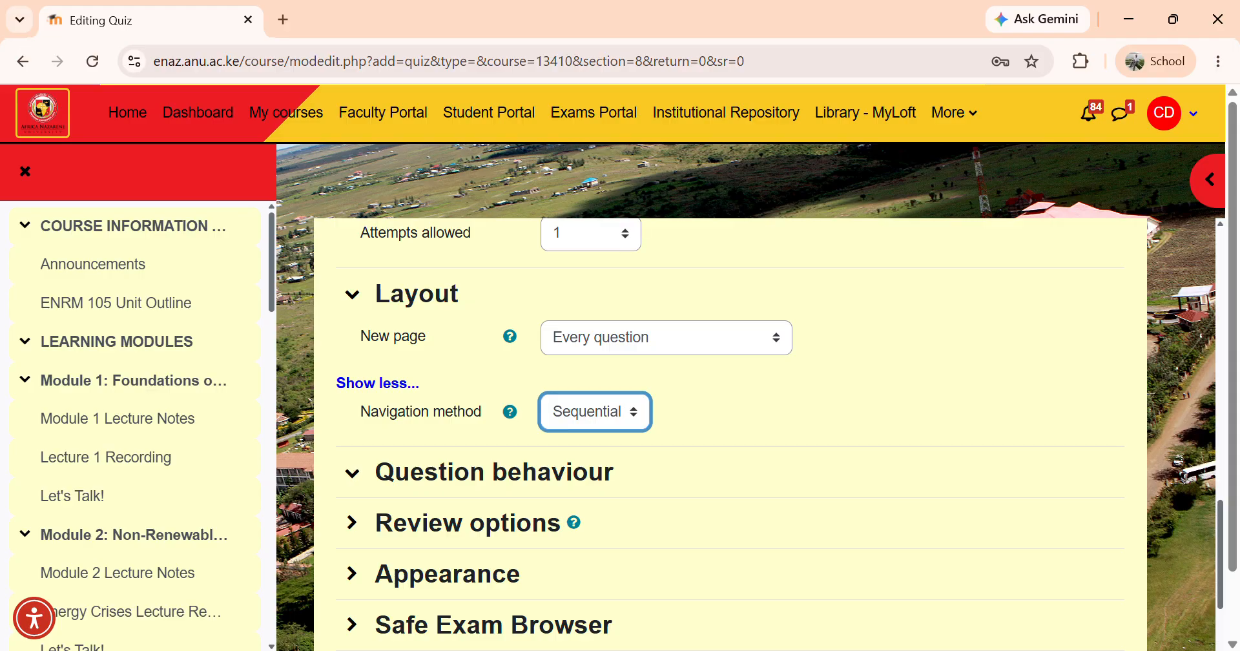
- In the Question behaviour settings, set Shuffle within questions to No and expand the additional options
left_click(353, 472)
scroll(353, 472, "down", 2)
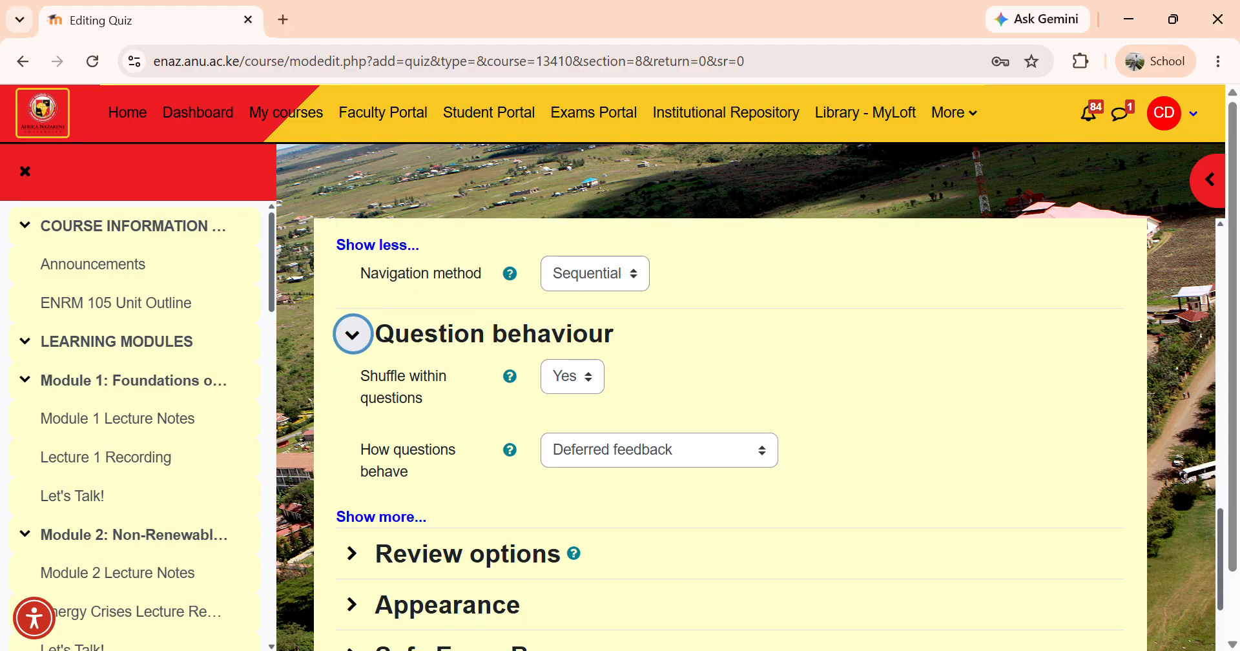
left_click(573, 377)
left_click(564, 407)
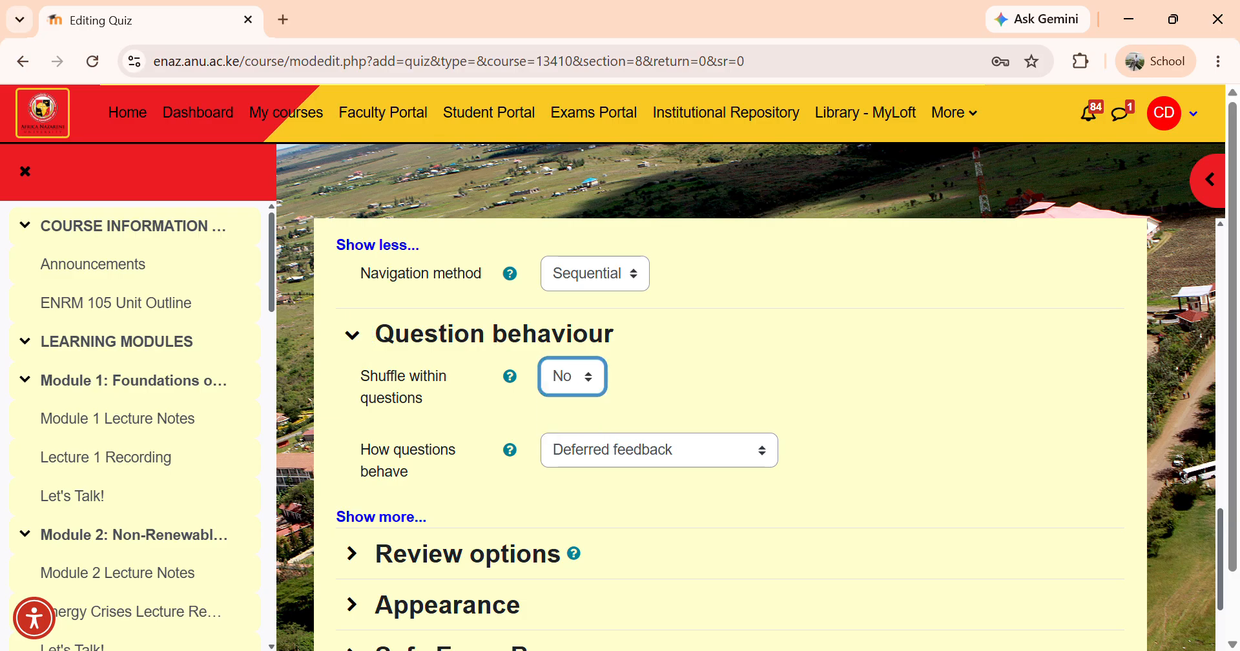
scroll(465, 402, "down", 2)
left_click(378, 396)
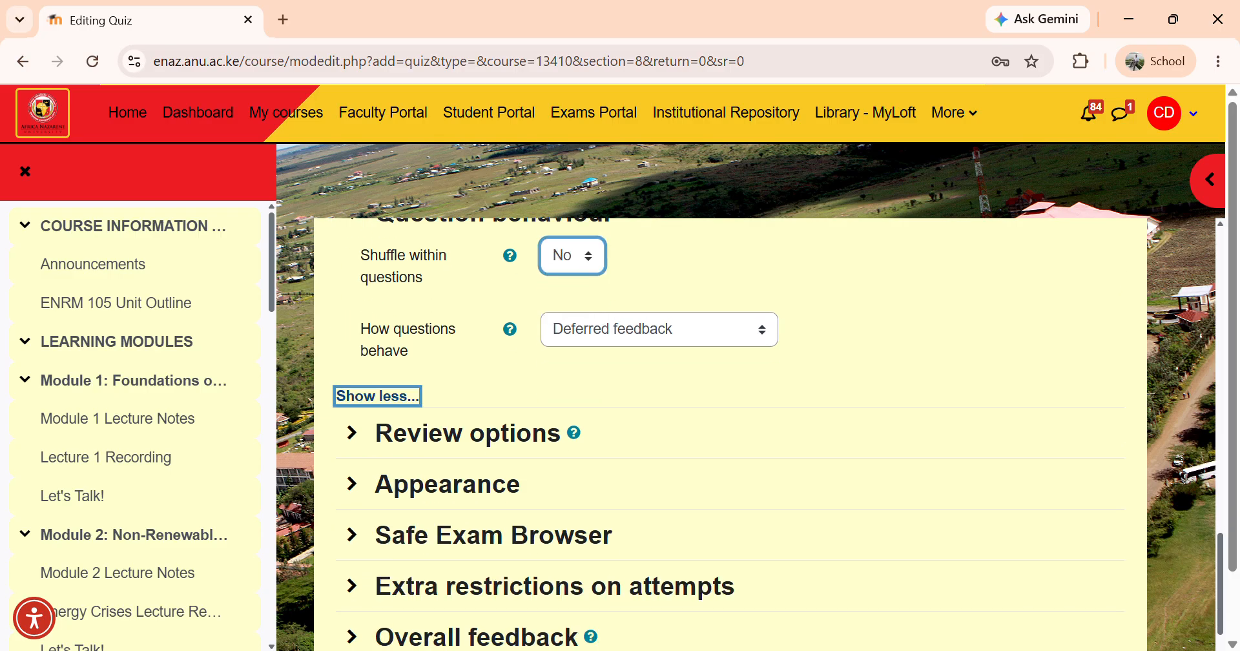
- In the Review options, disable The attempt, Marks and Overall feedback for the period immediately after the attempt
scroll(730, 430, "down", 2)
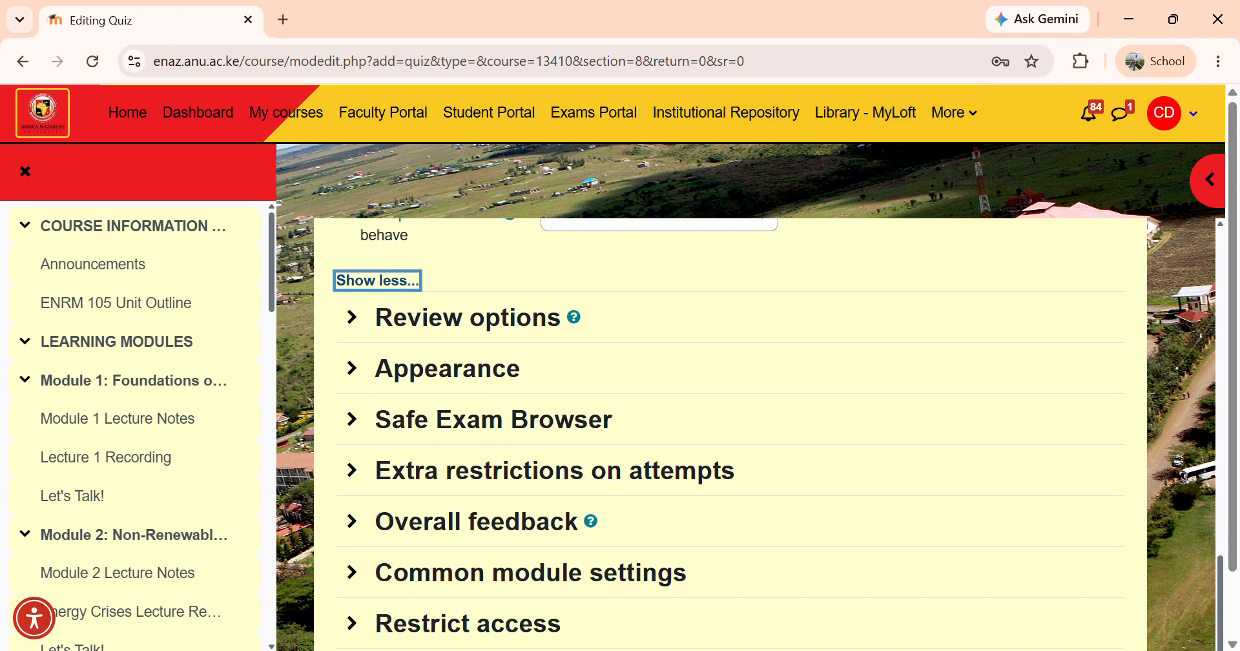
scroll(465, 402, "down", 2)
scroll(465, 401, "up", 2)
left_click(352, 337)
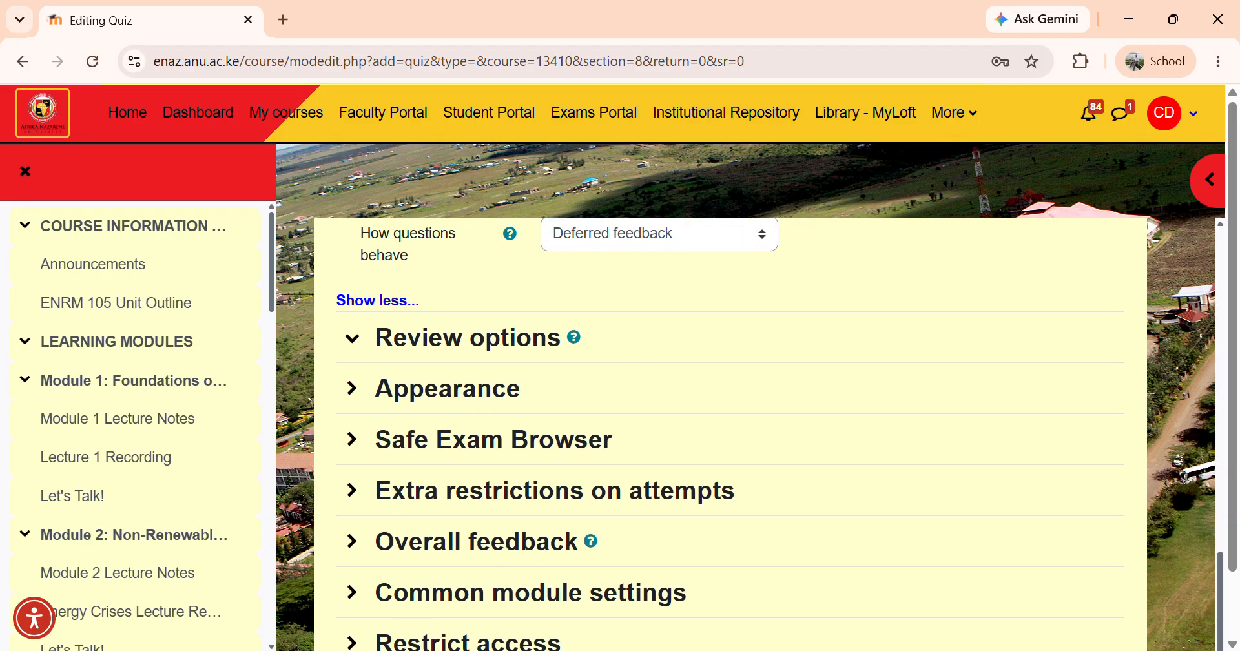
scroll(730, 433, "down", 2)
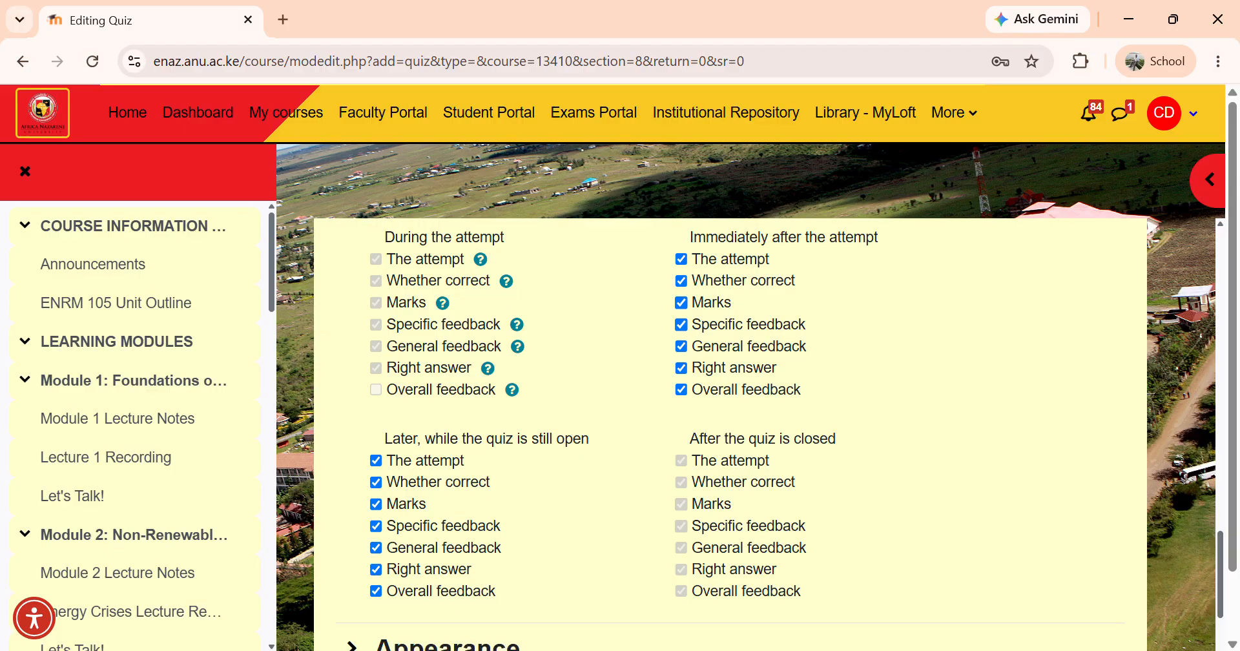
scroll(730, 433, "down", 2)
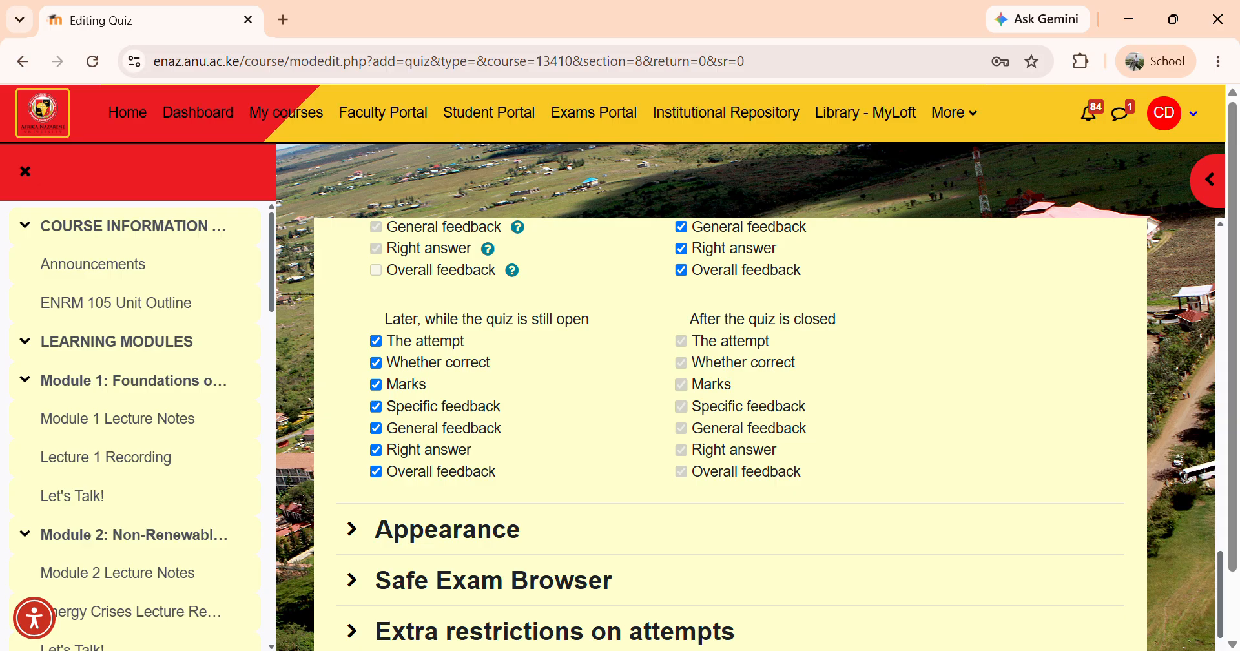
scroll(730, 432, "down", 1)
scroll(730, 433, "down", 5)
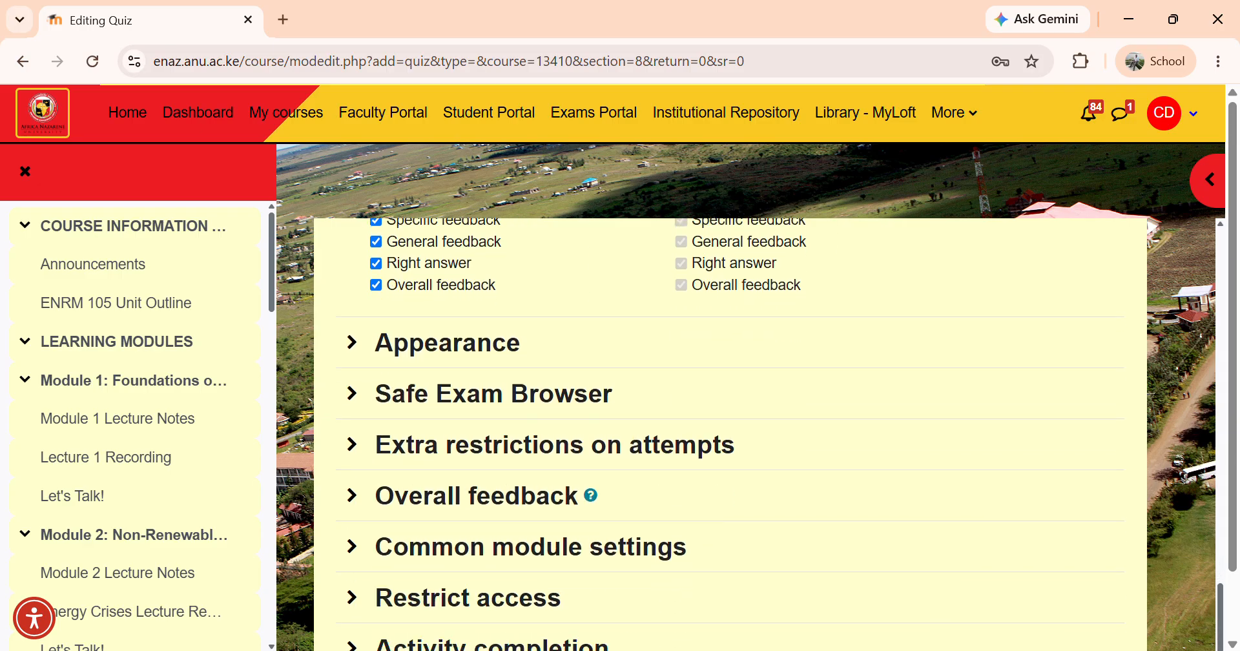
scroll(730, 433, "up", 7)
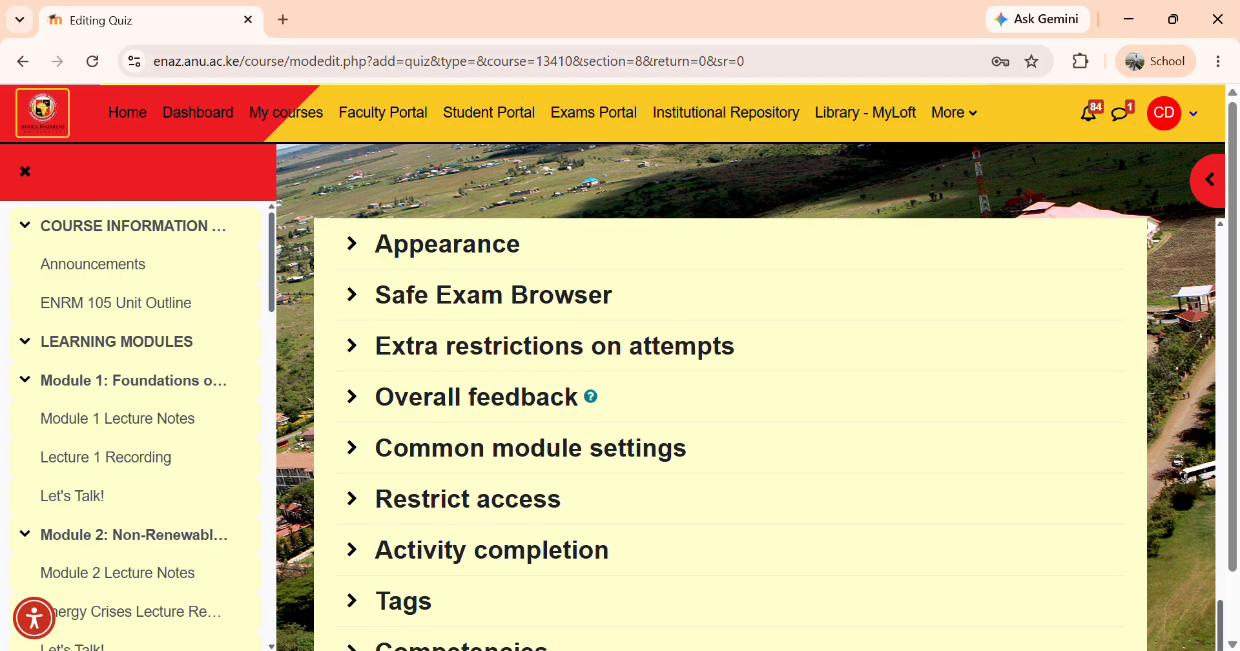
left_click(681, 282)
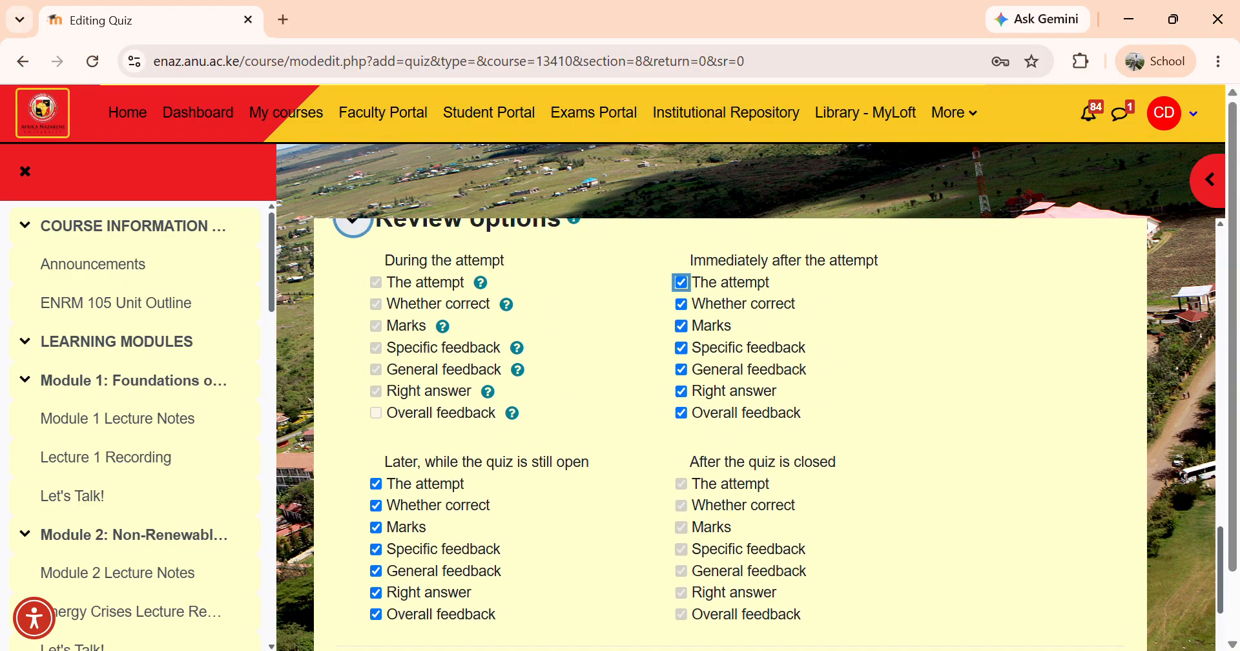
left_click(681, 326)
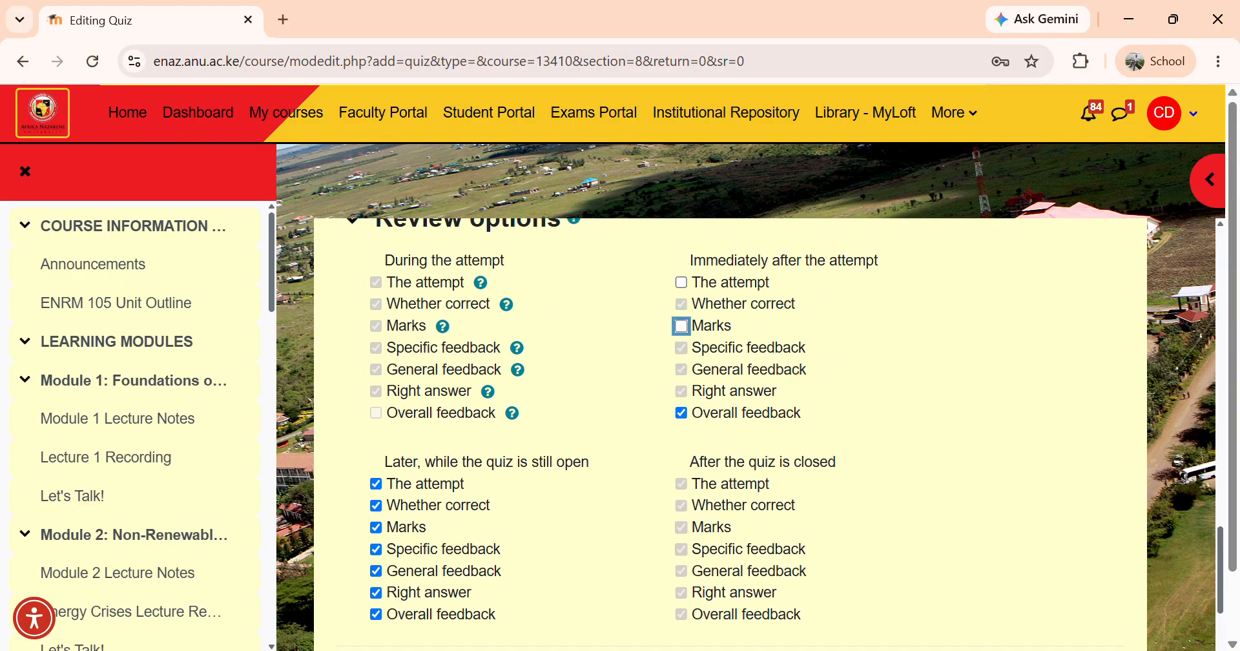
left_click(681, 412)
- Disable The attempt, Marks and Overall feedback for the review period later, while the quiz is still open
left_click(376, 483)
left_click(376, 527)
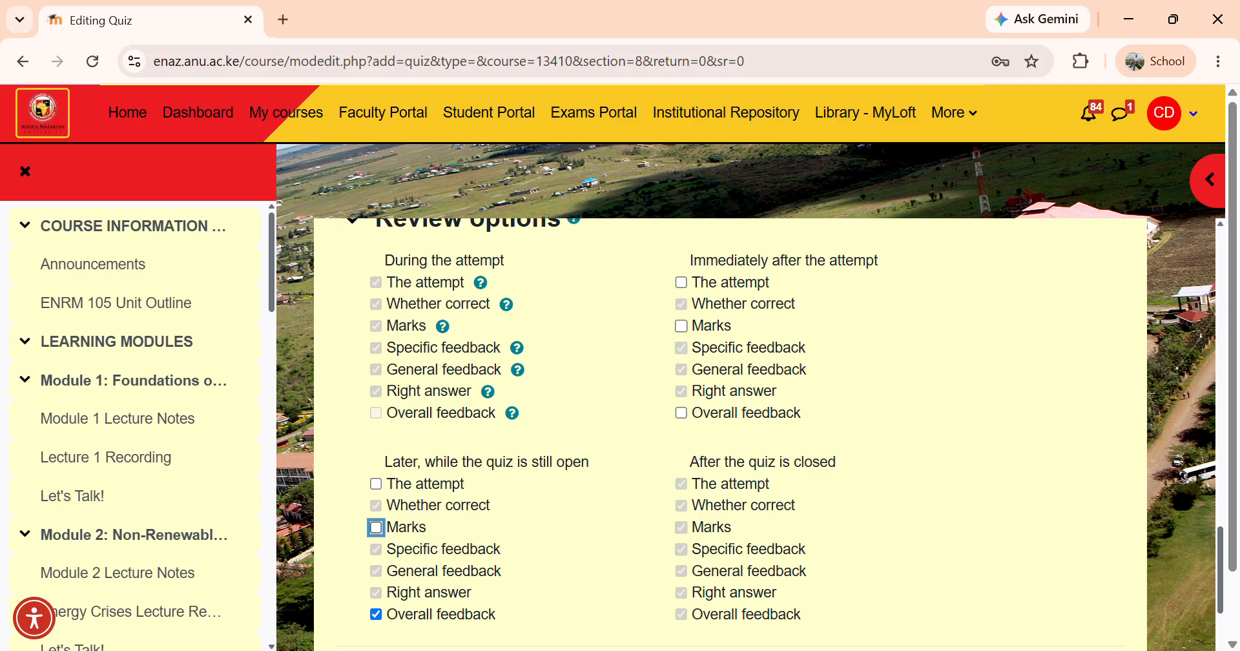
left_click(376, 615)
left_click(575, 568)
- Try enabling Marks and The attempt for review immediately after the attempt, and disable both again
scroll(730, 433, "down", 2)
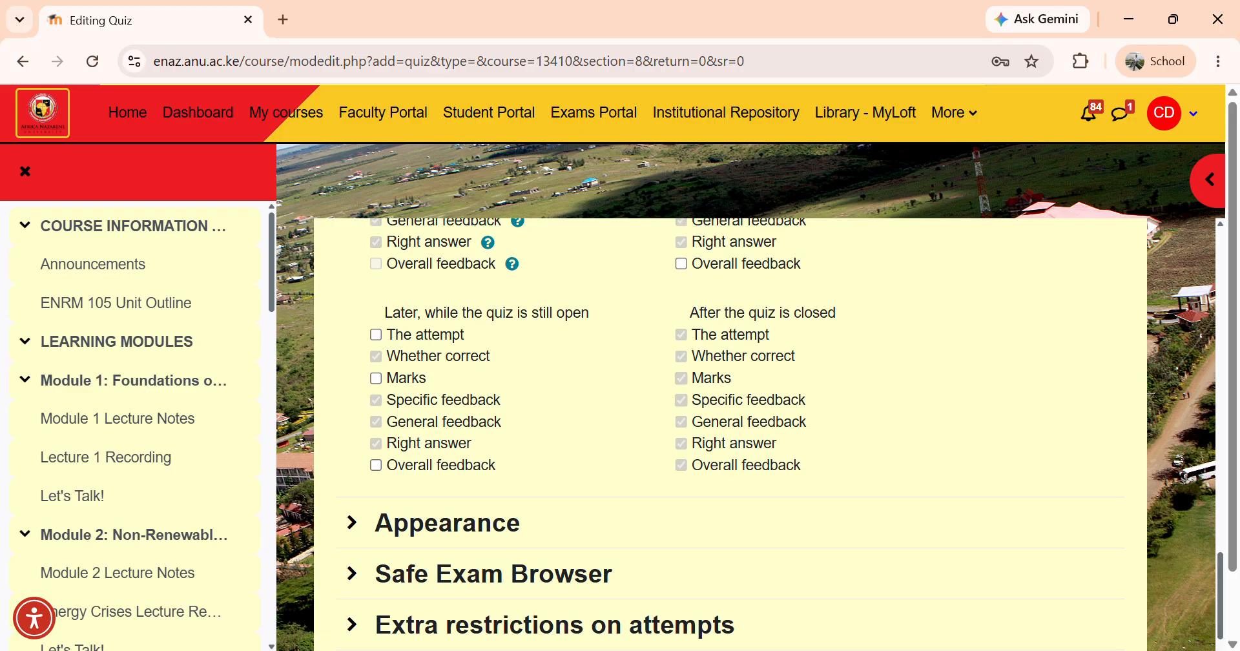
scroll(730, 433, "up", 1)
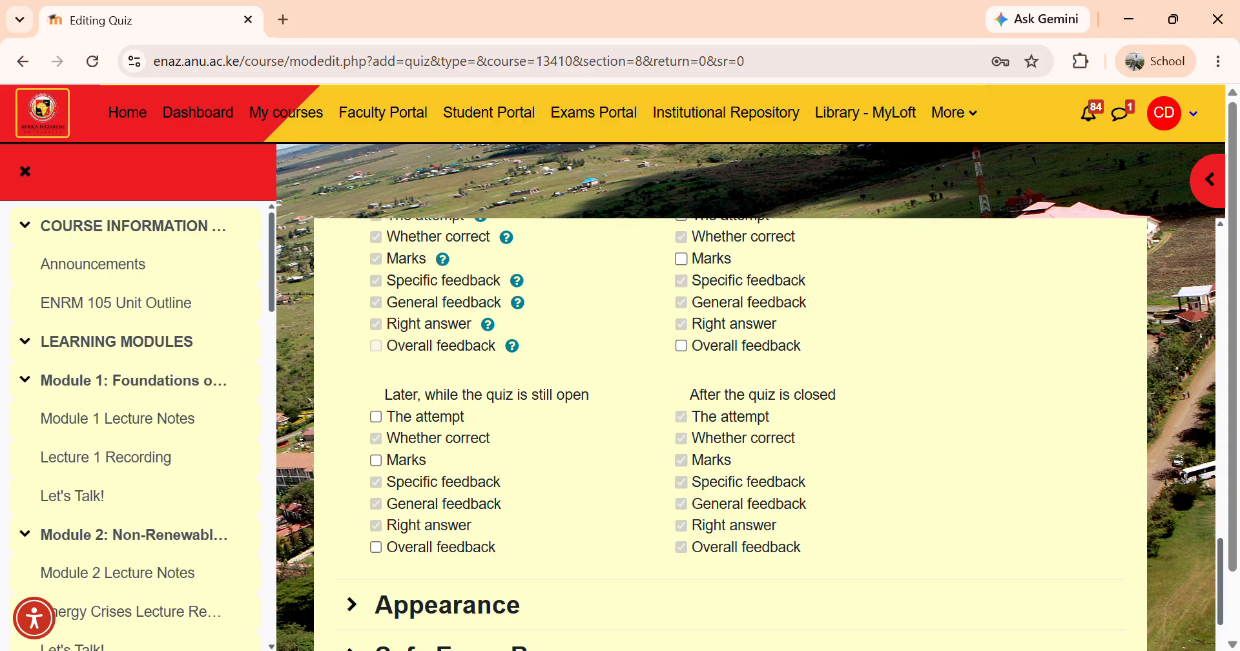
scroll(681, 323, "up", 1)
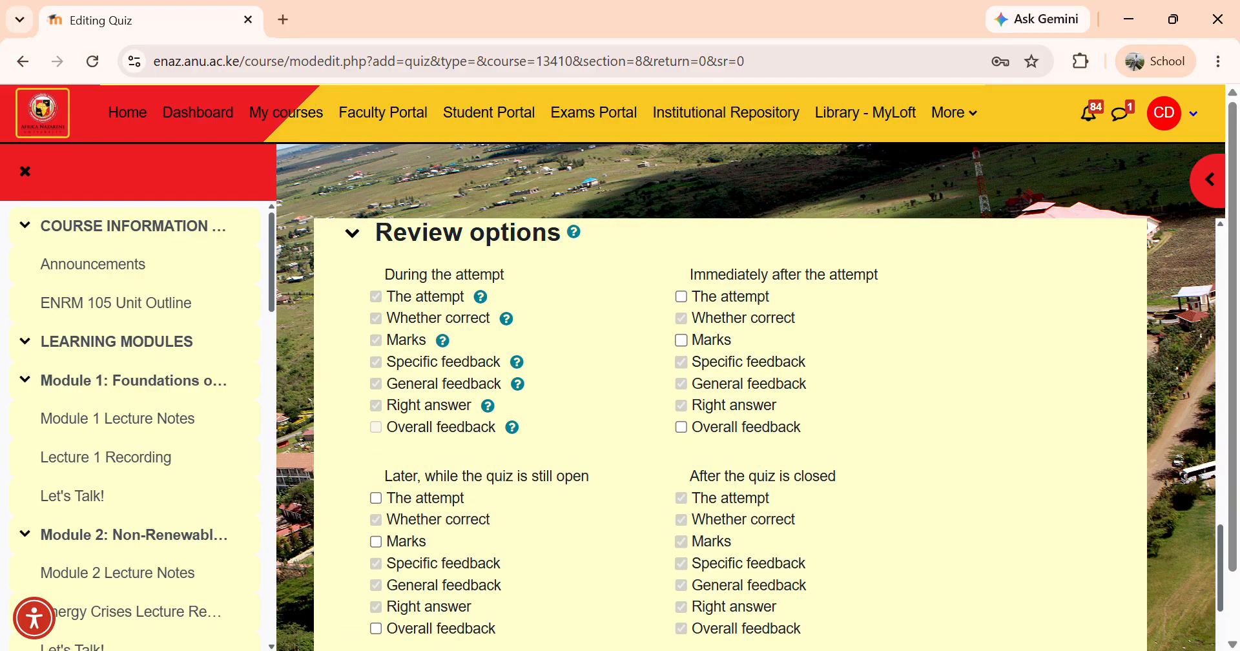
left_click(681, 340)
left_click(681, 297)
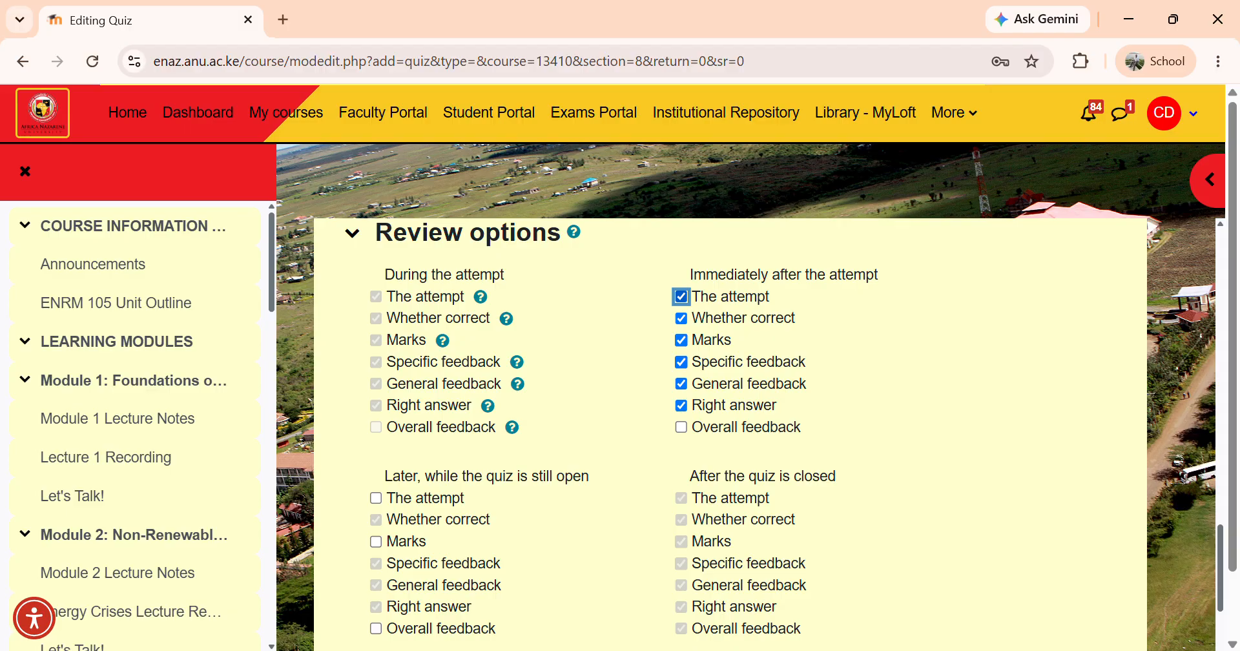
left_click(681, 297)
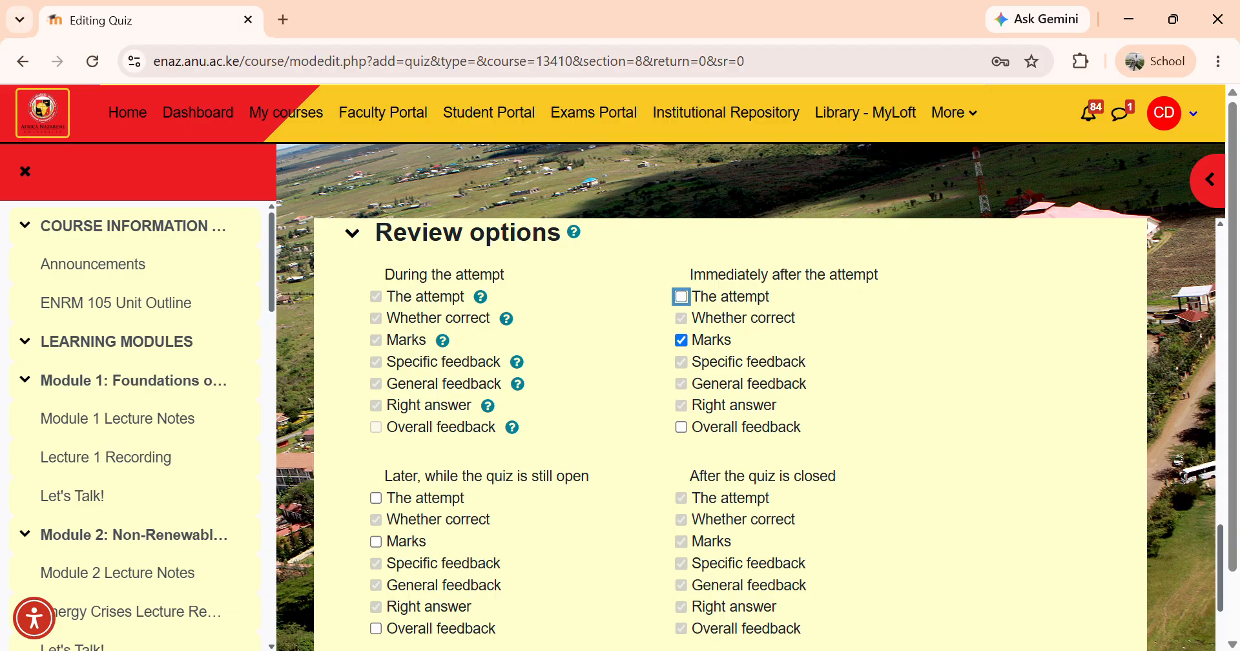
left_click(681, 340)
scroll(730, 426, "down", 2)
left_click(681, 340)
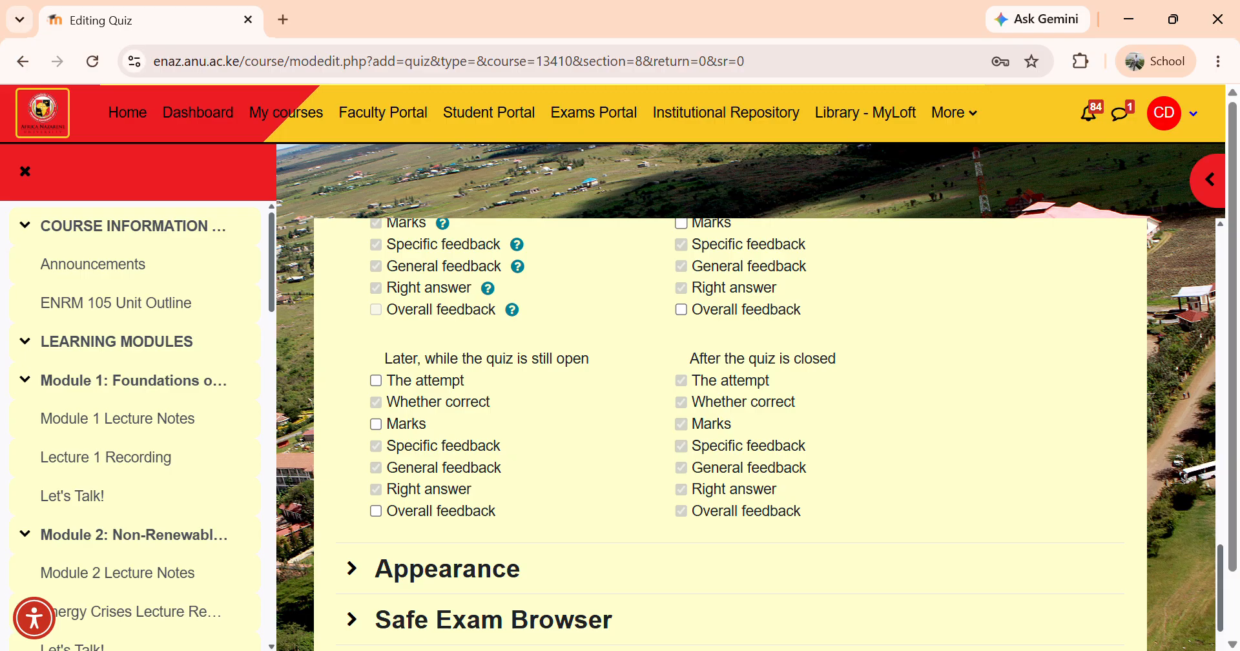
- Check the configured Timing, Grade, Layout, Question behaviour and Review options settings of the quiz
scroll(730, 427, "up", 10)
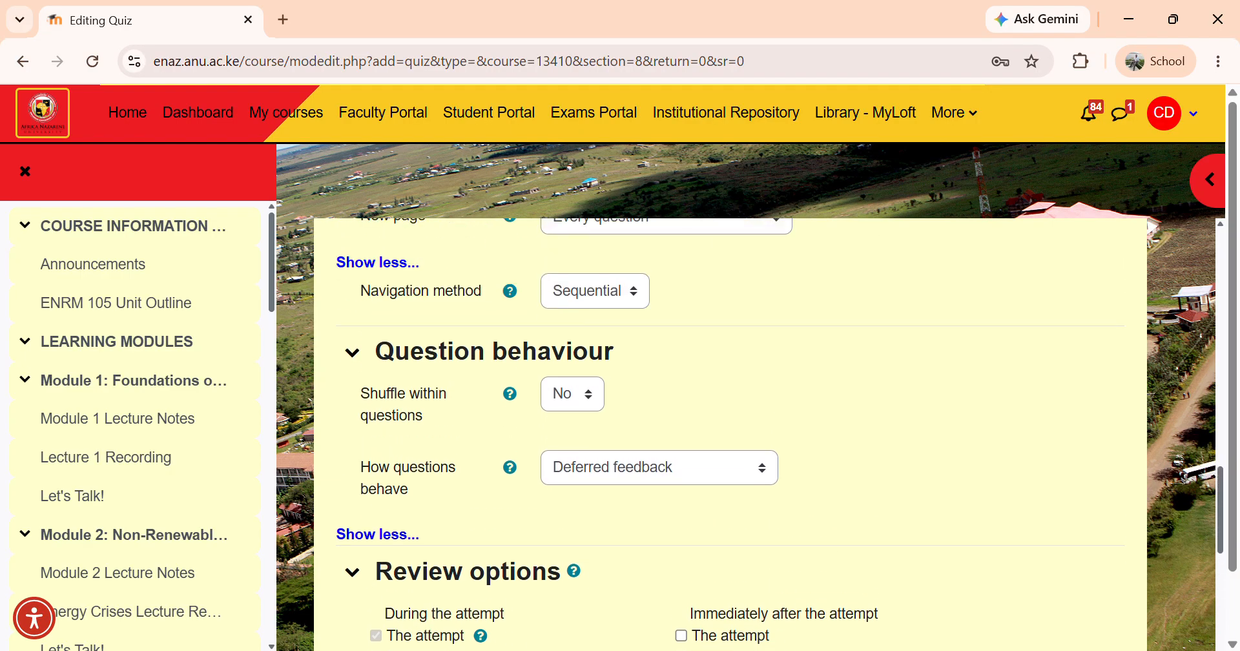
scroll(730, 426, "up", 3)
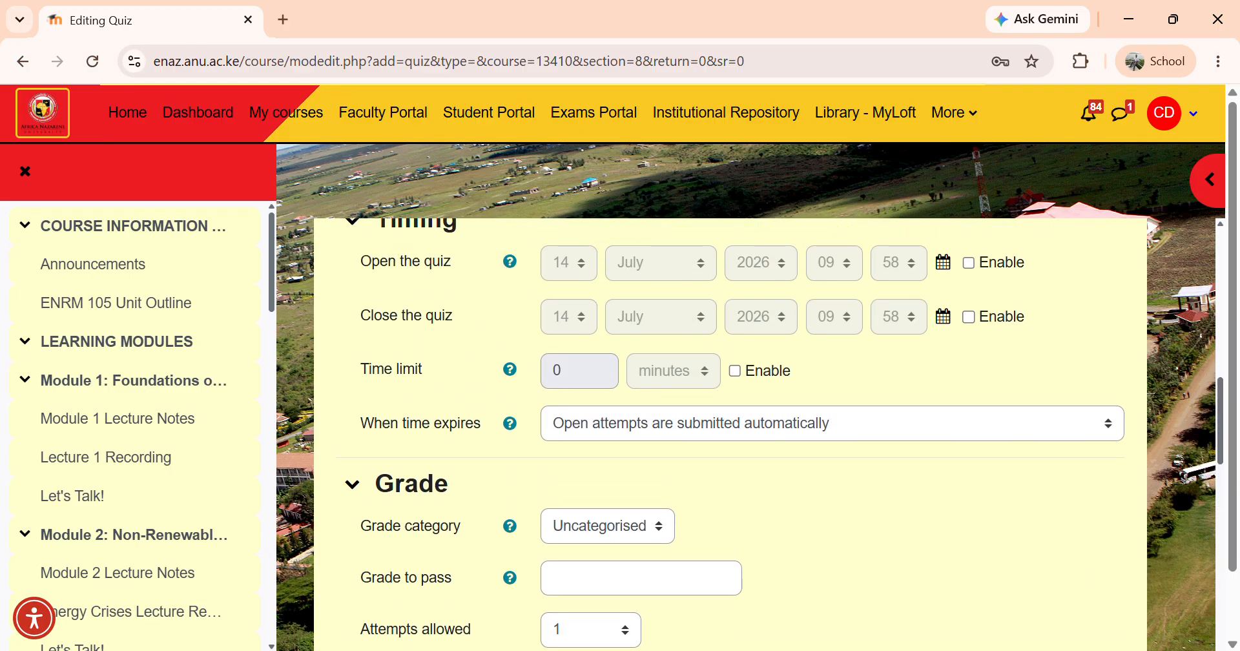
scroll(730, 426, "down", 1)
scroll(730, 426, "down", 20)
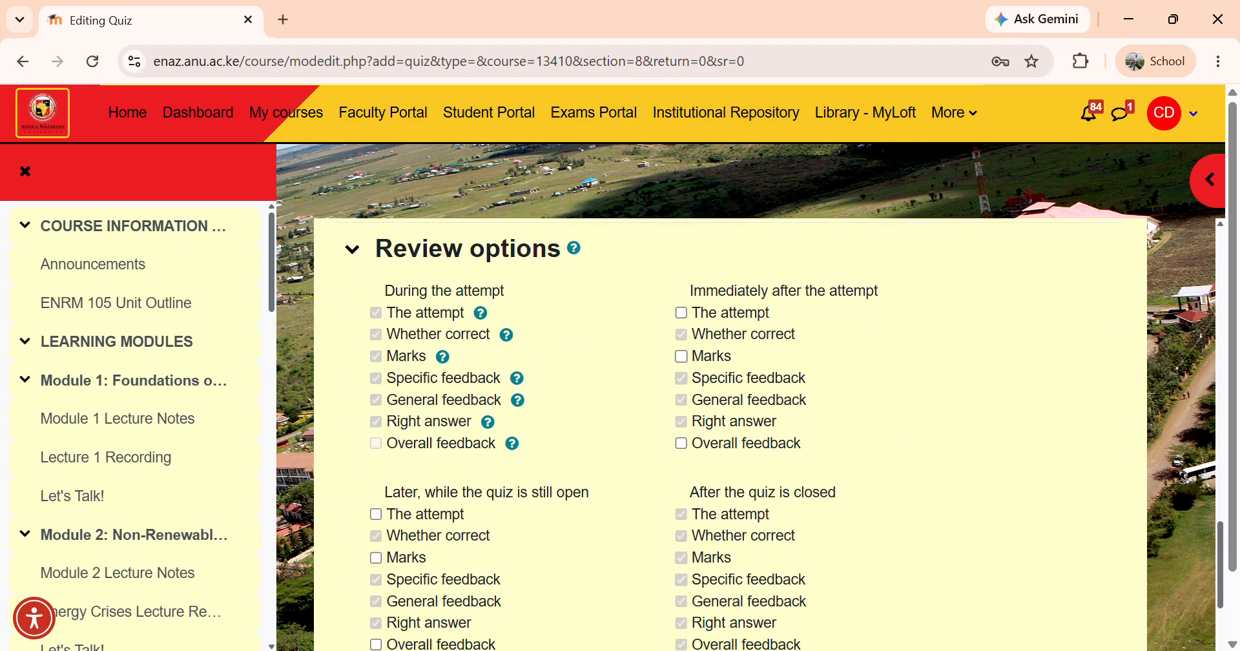
scroll(730, 427, "up", 3)
scroll(730, 426, "up", 2)
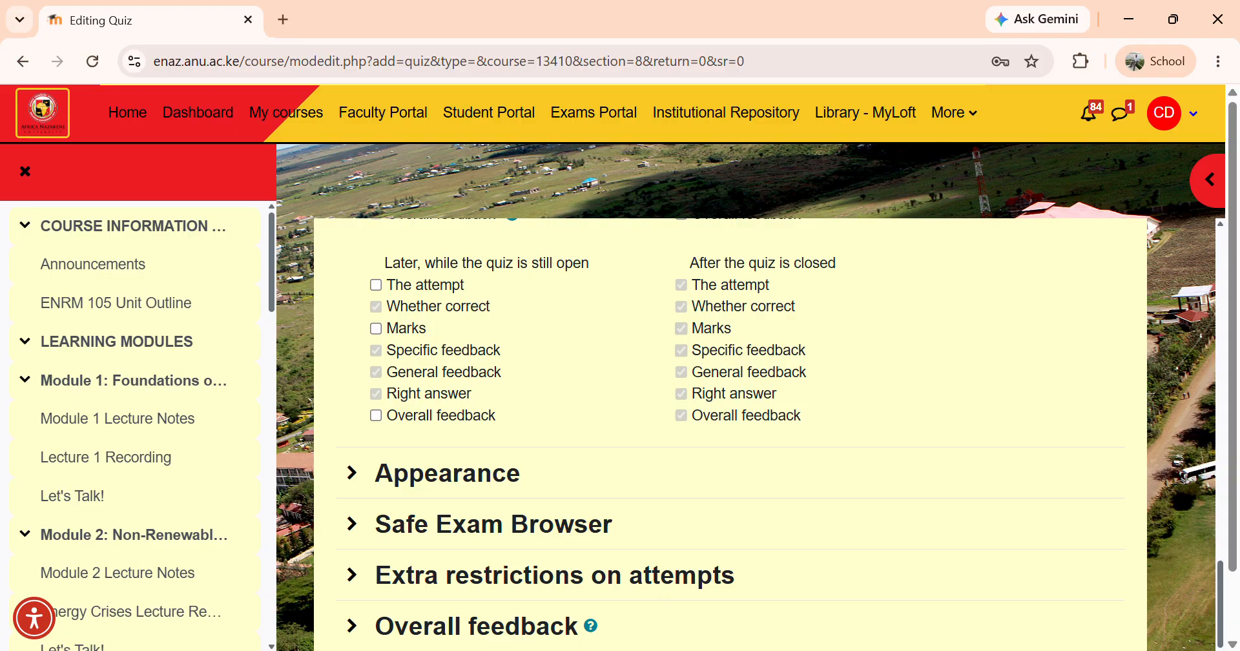
- Save the new quiz and return to the course page
scroll(730, 427, "down", 5)
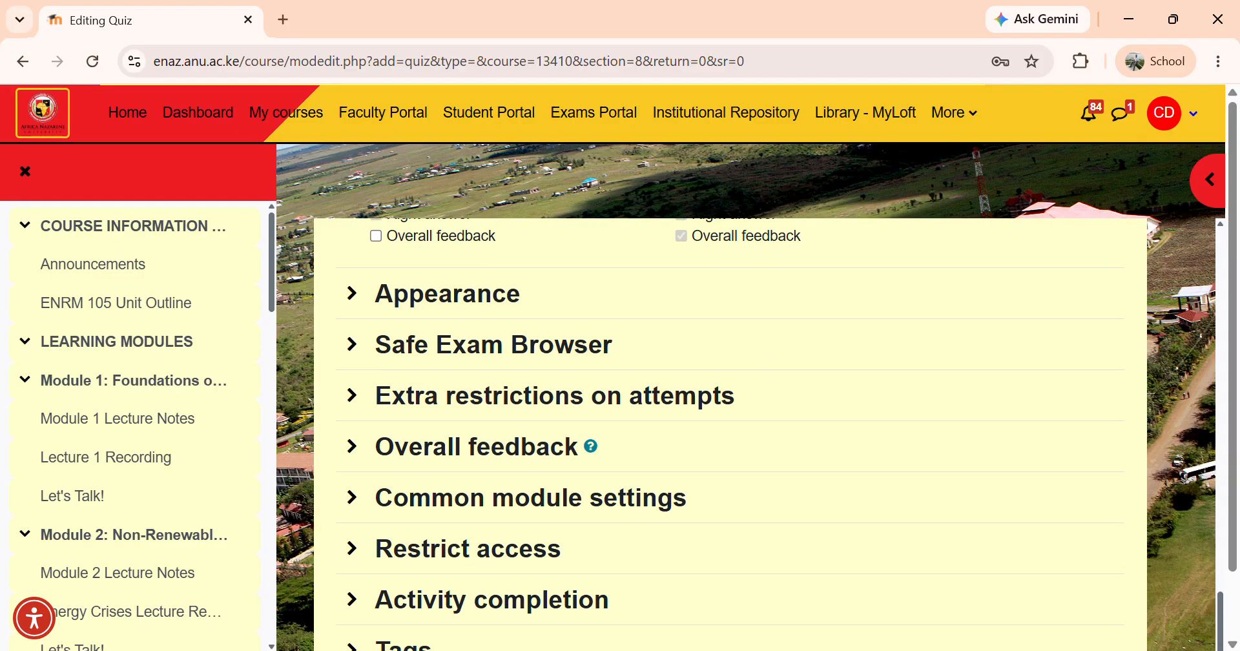
scroll(730, 426, "down", 3)
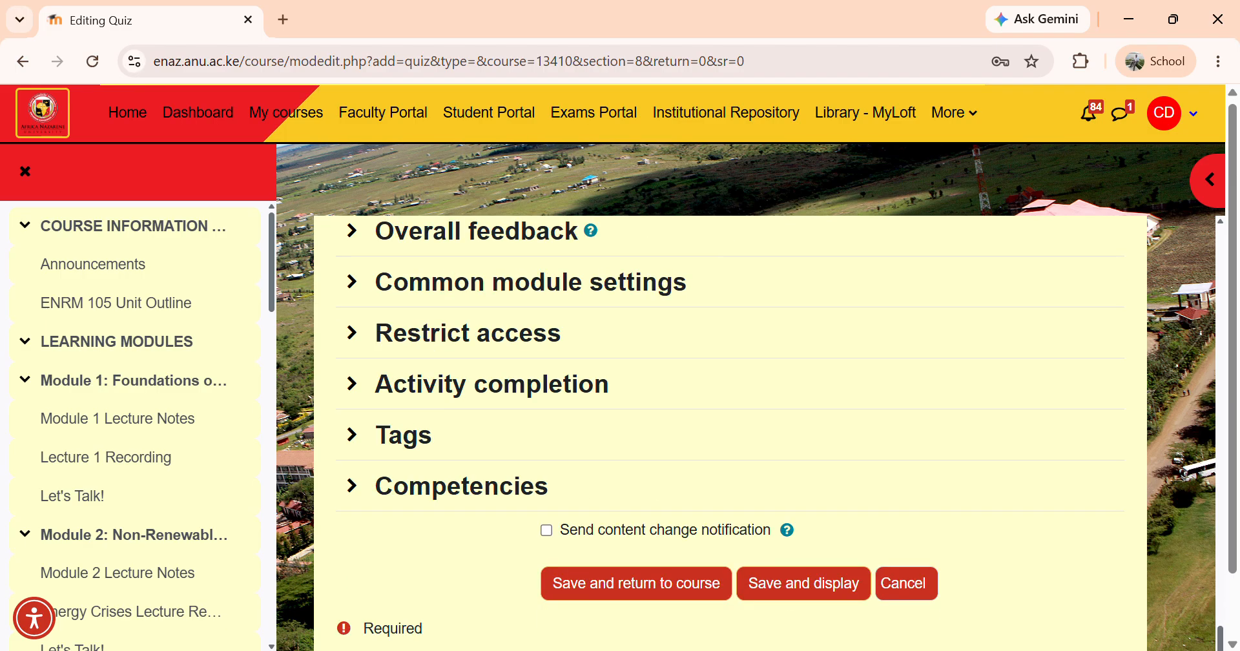
left_click(637, 510)
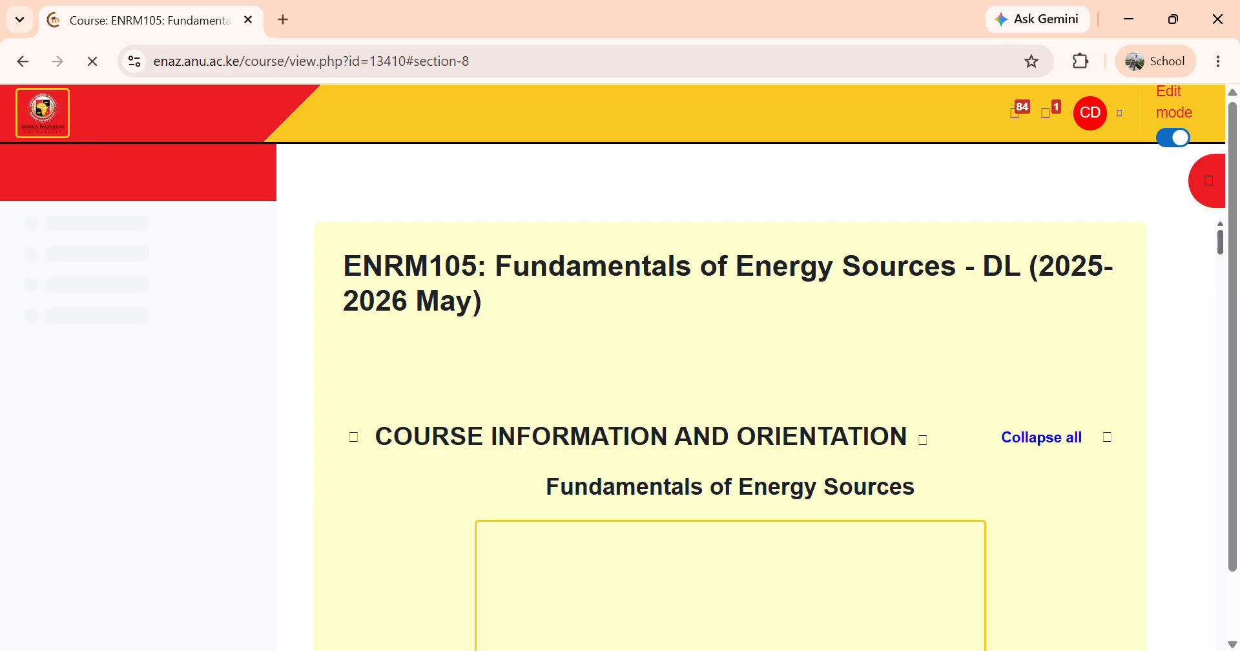
- Open Quiz 2 below Class Presentation in the course assessments section
scroll(730, 398, "down", 20)
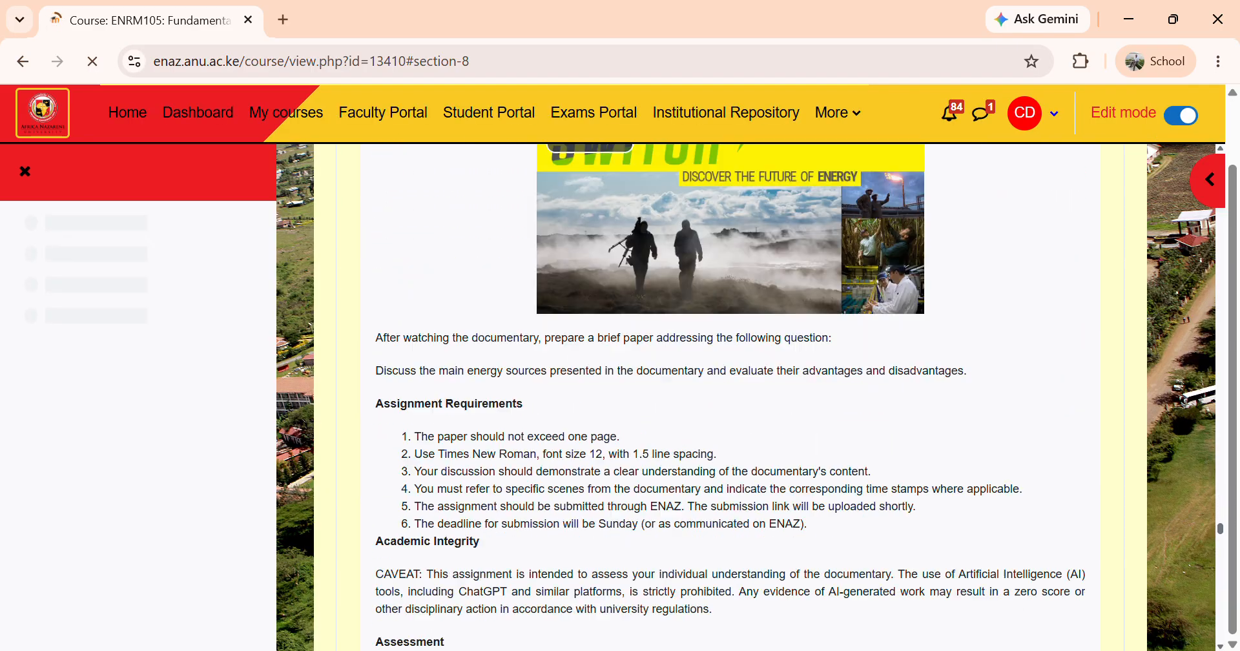
scroll(730, 398, "up", 9)
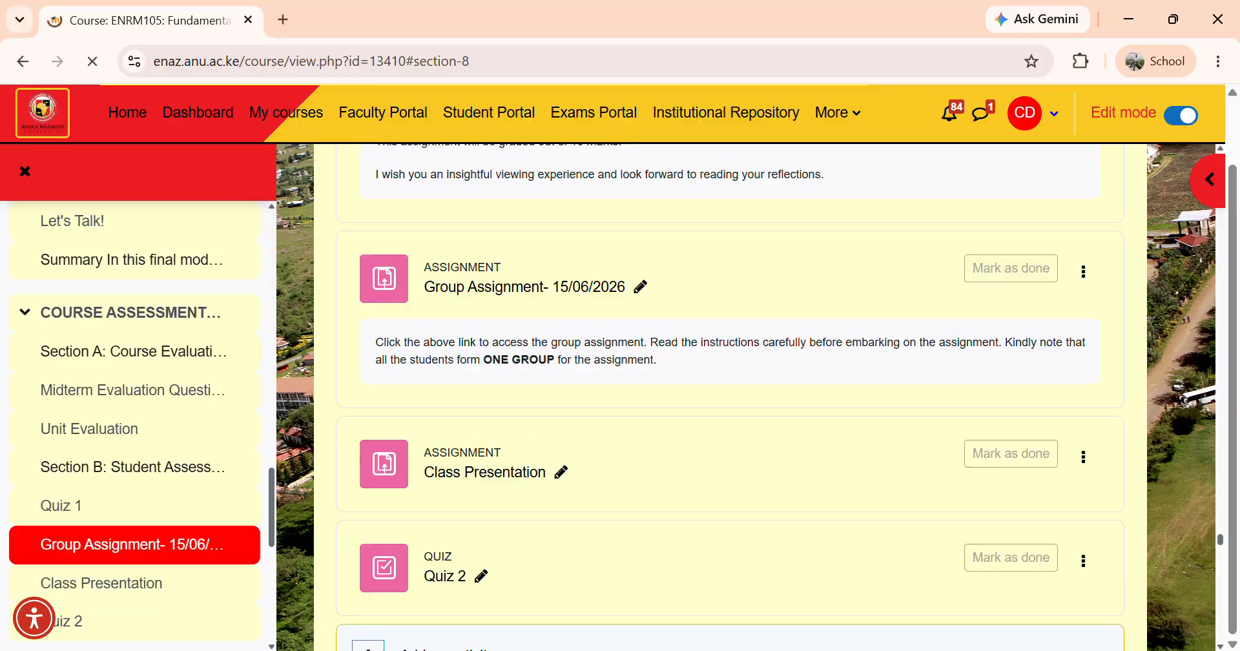
left_click(444, 450)
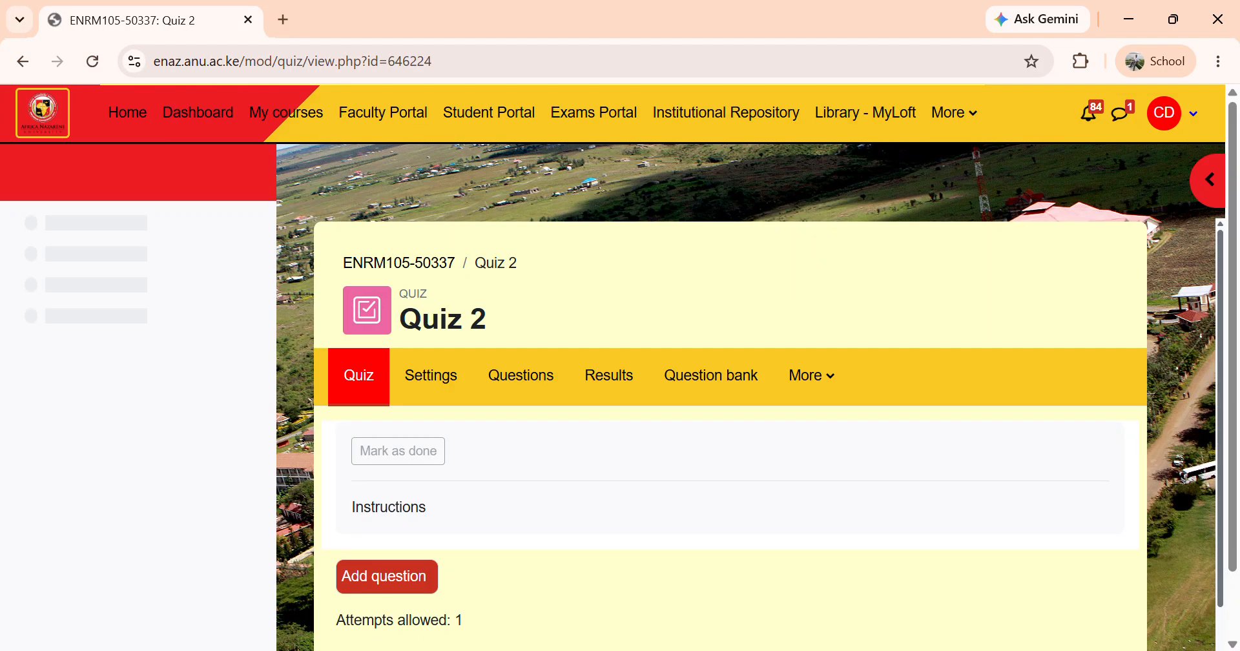
- Open the import page for questions in Quiz 2's question bank
scroll(730, 434, "down", 3)
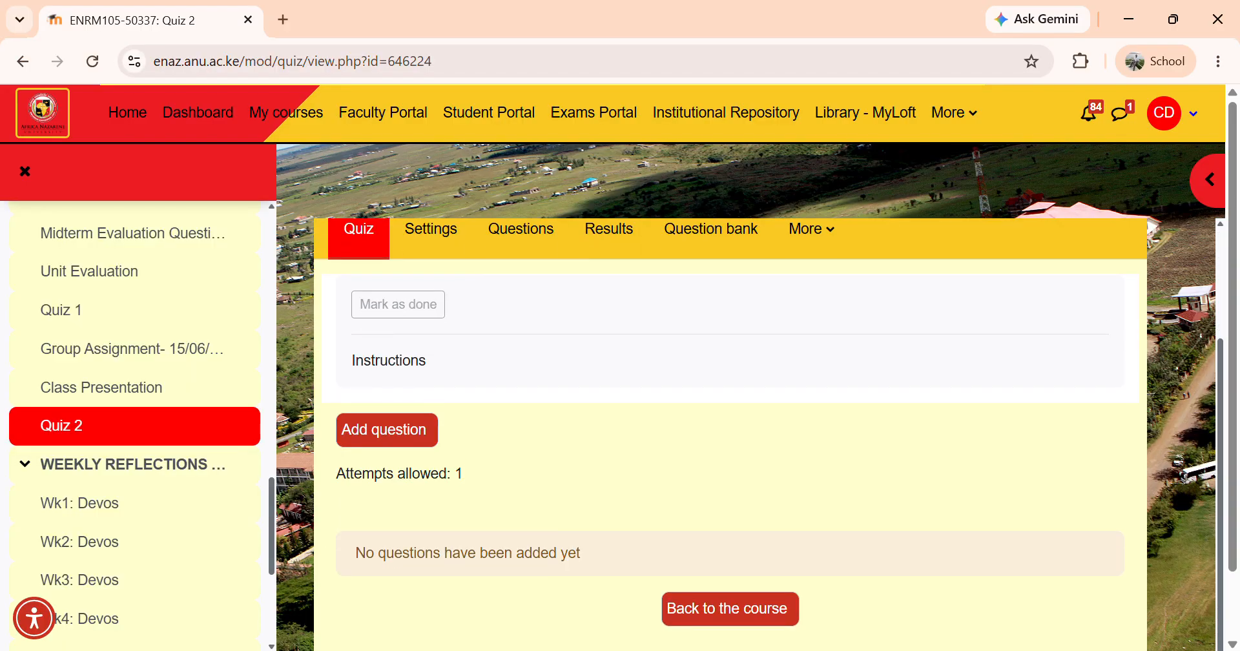
scroll(730, 434, "down", 1)
scroll(730, 414, "up", 1)
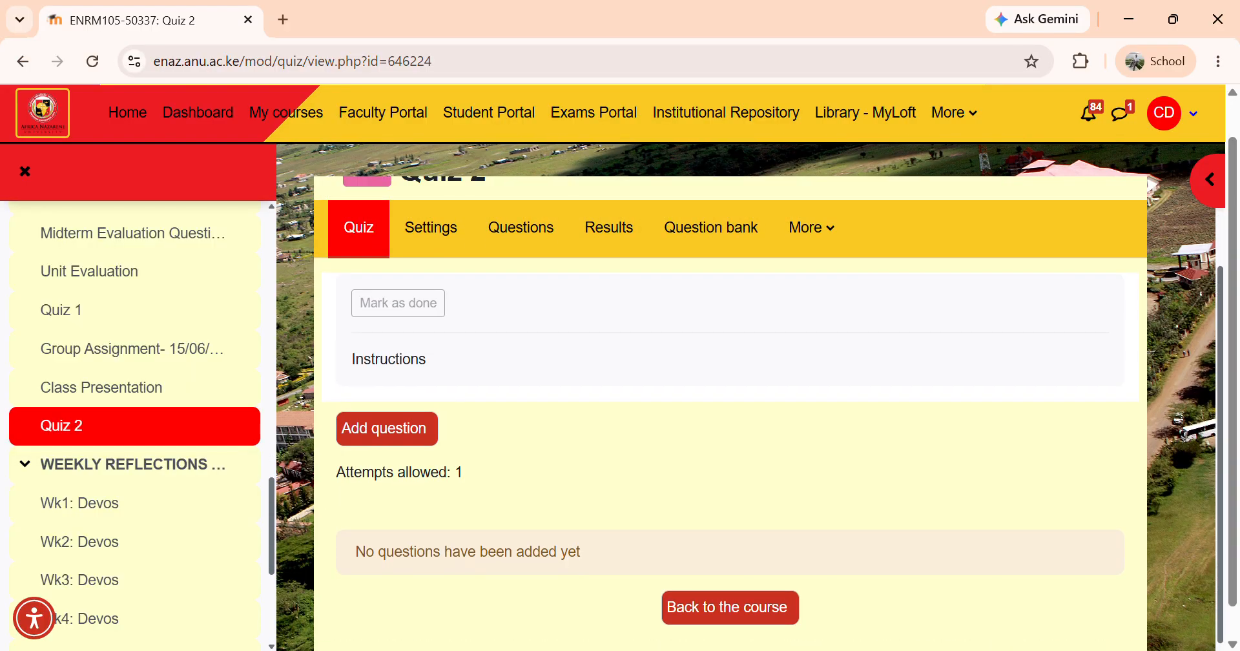
left_click(712, 228)
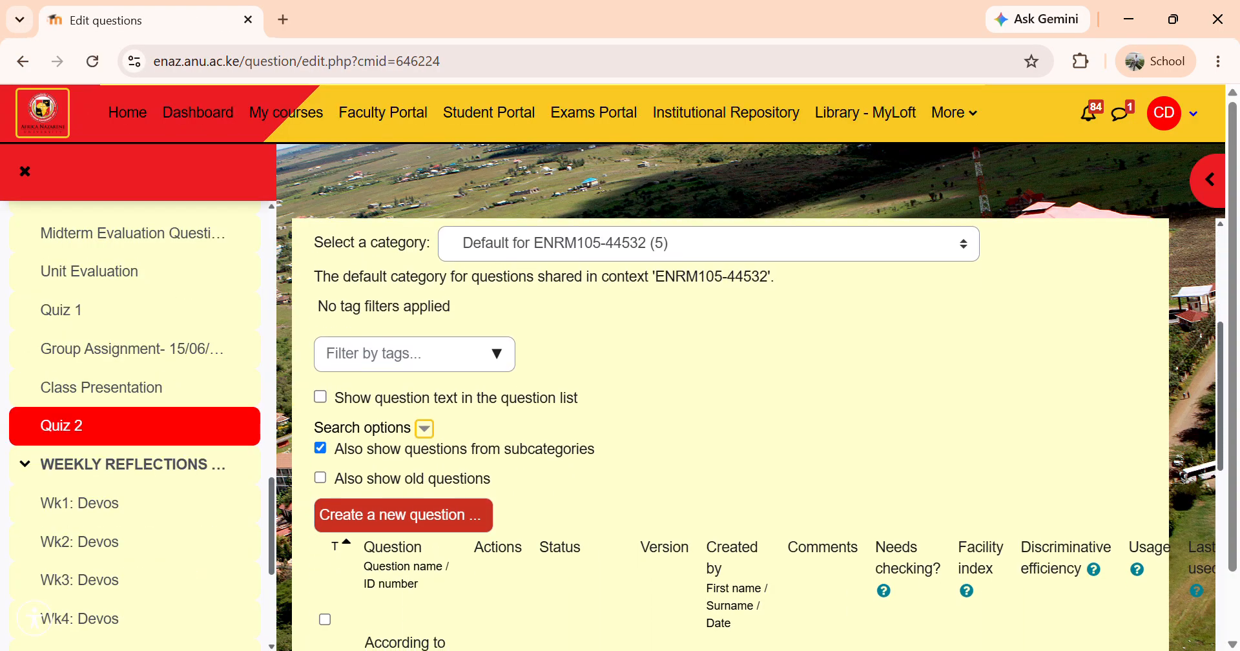
left_click(368, 315)
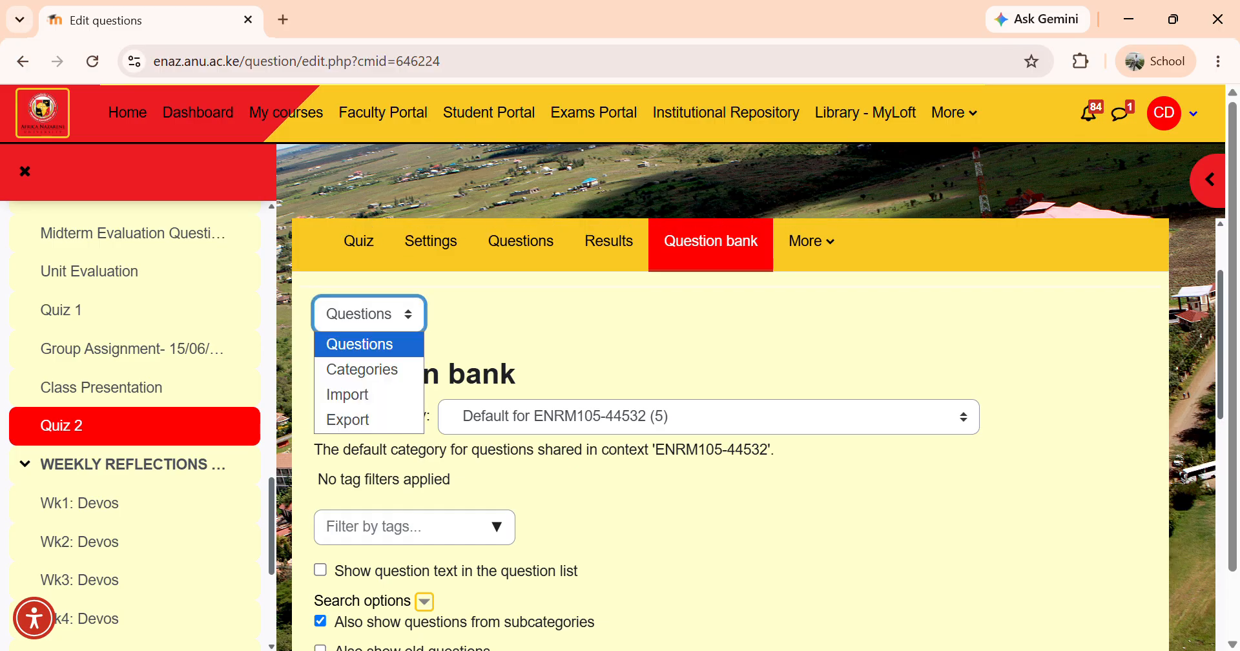
left_click(349, 394)
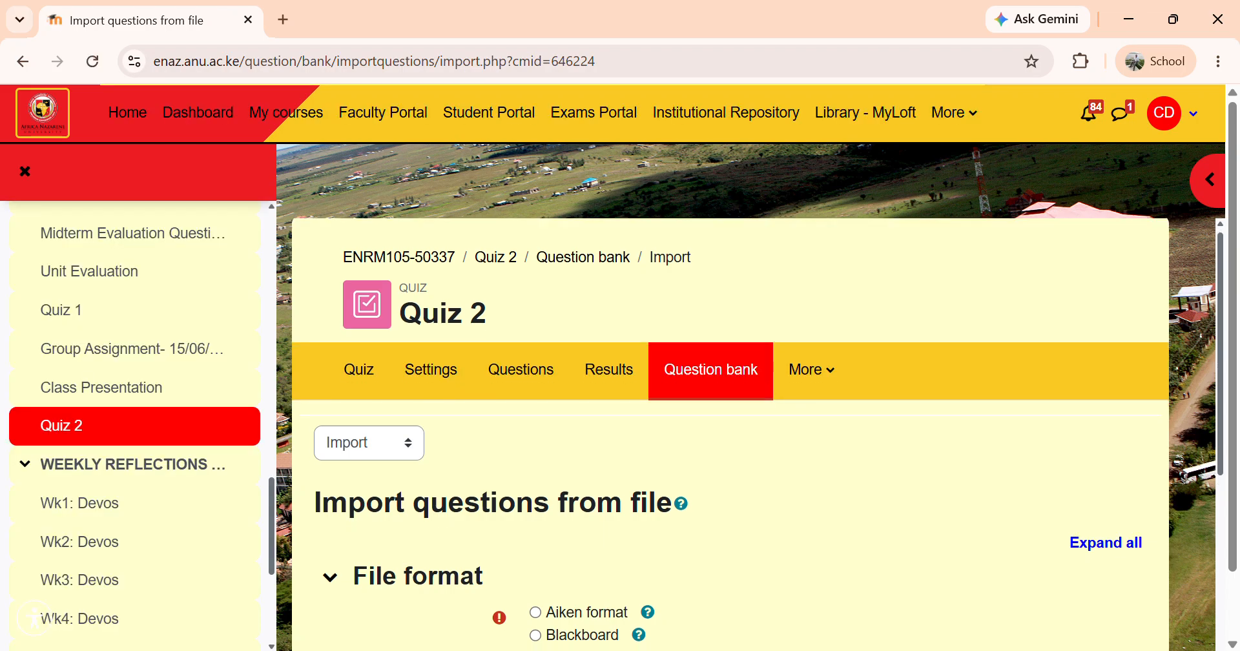
- Choose GIFT format as the file format for the question import
scroll(730, 432, "down", 2)
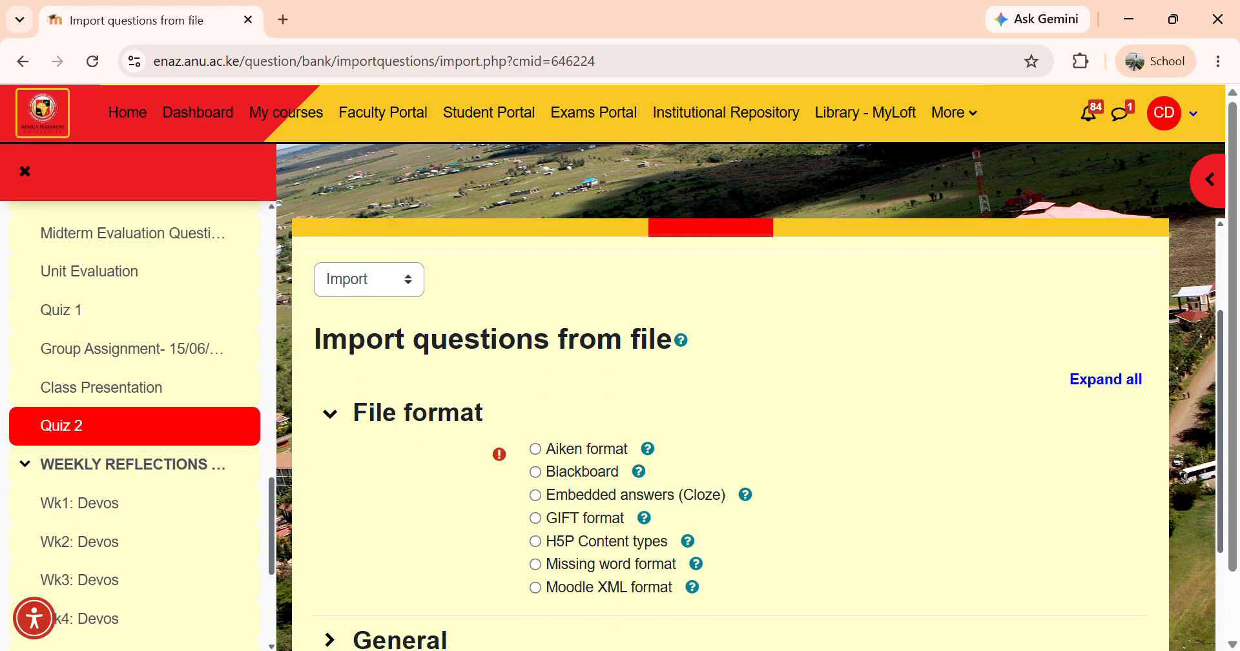
left_click(536, 518)
scroll(535, 518, "down", 1)
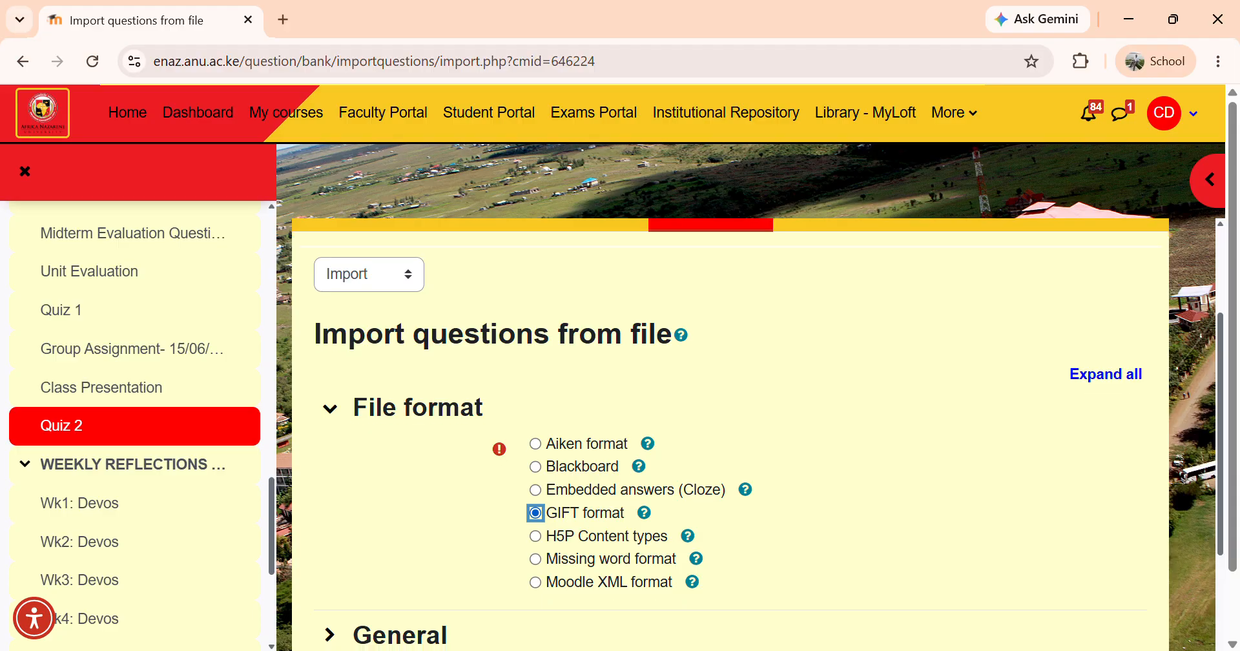
- Check the General import settings, including import category, match grades and stop on error, and collapse the section again
scroll(730, 433, "down", 2)
scroll(730, 433, "down", 2)
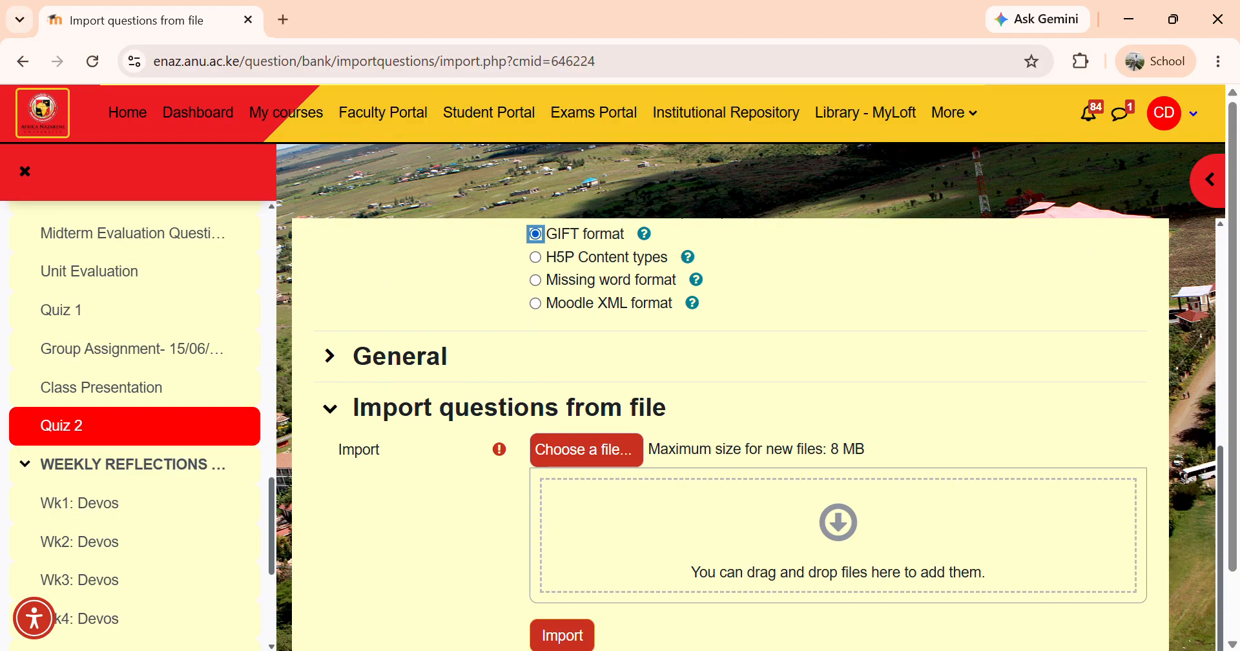
key("Tab")
key("Return")
scroll(730, 432, "down", 2)
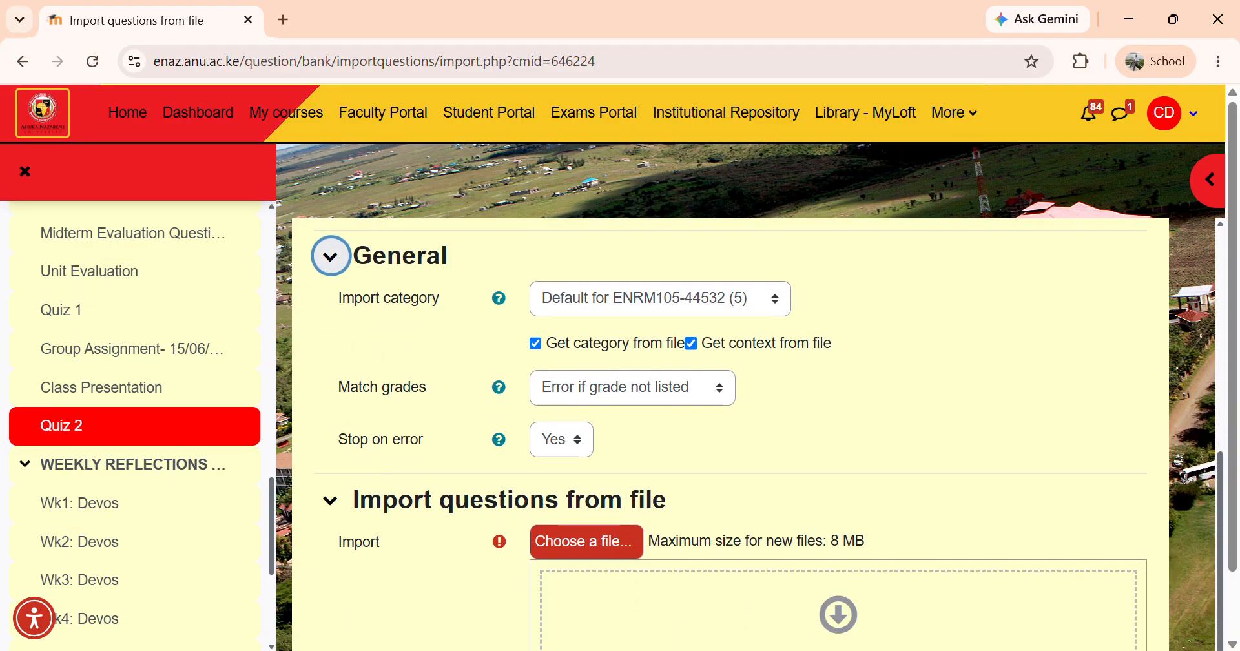
key("Return")
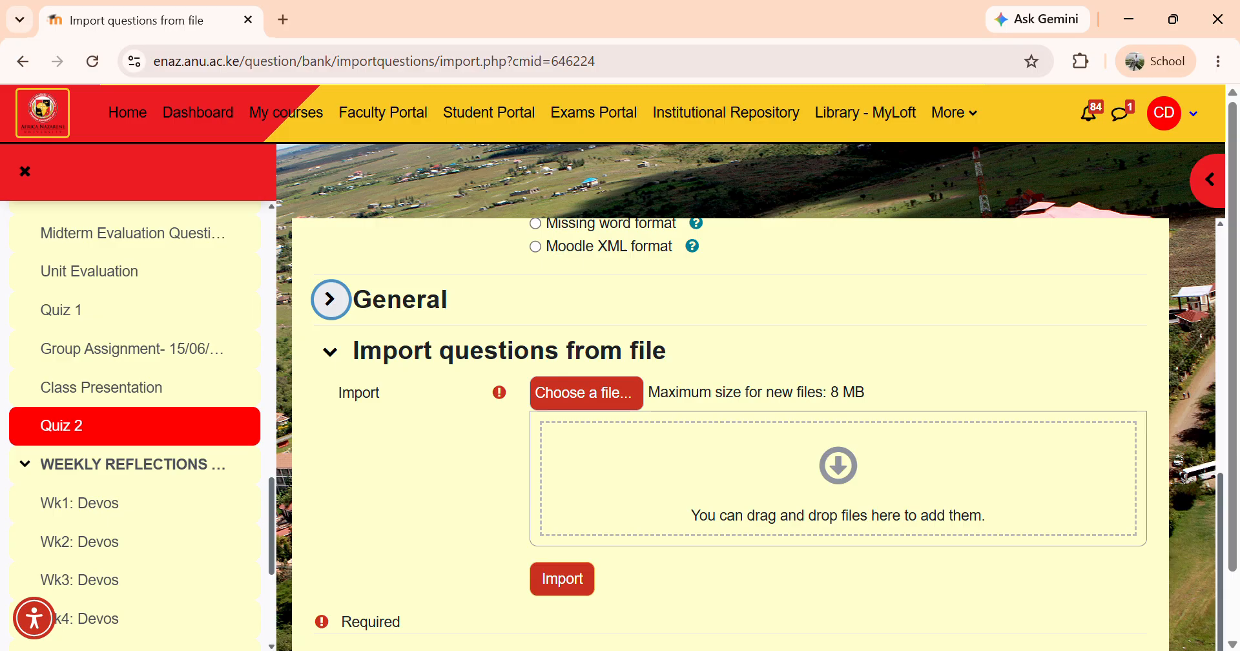
- Upload Qwen_gift_20260714_bac8d8952.txt from the Downloads folder as the file to import
left_click(586, 392)
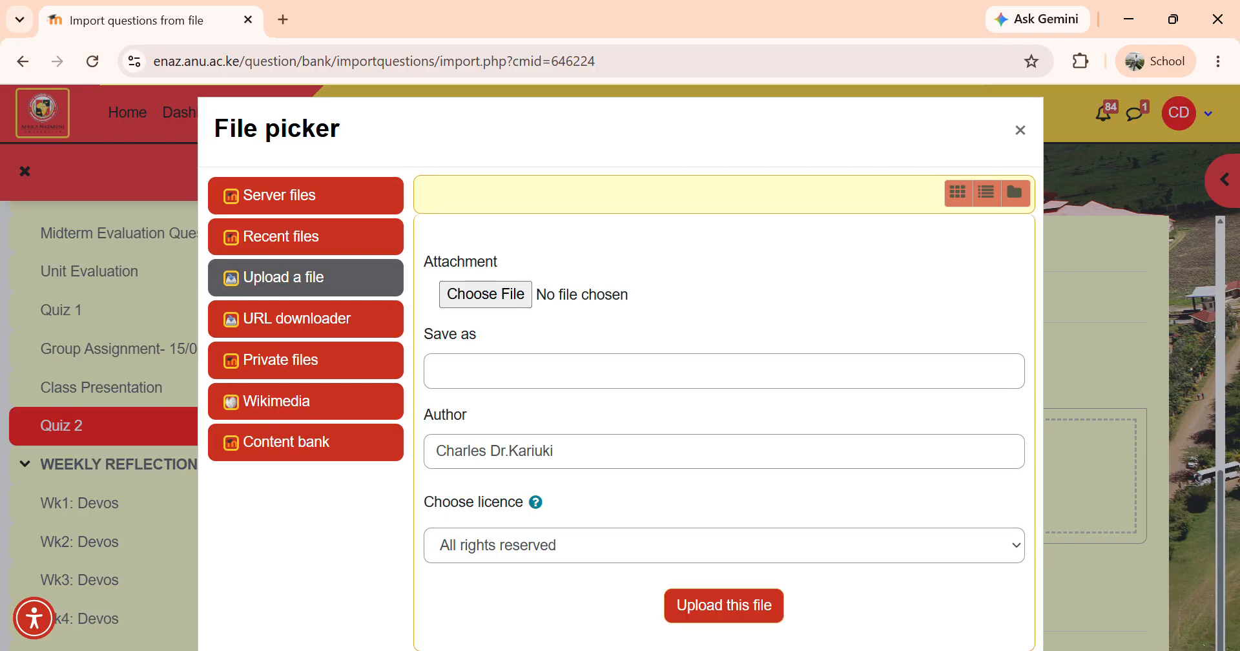
left_click(486, 294)
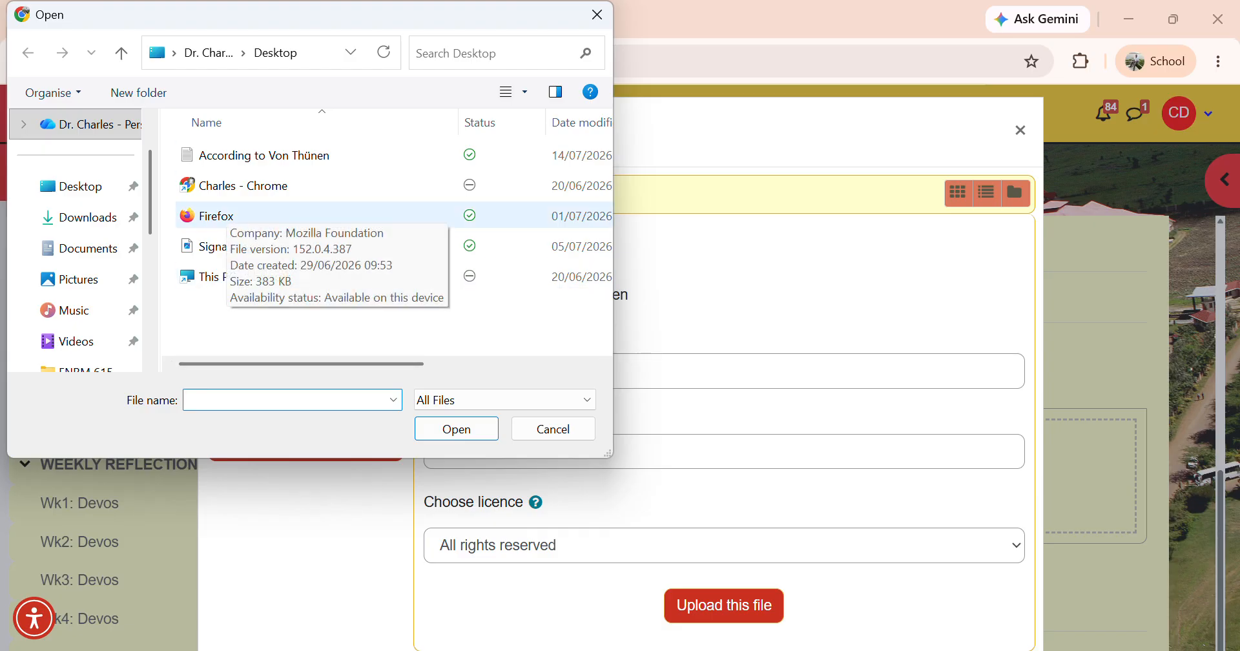
left_click(88, 218)
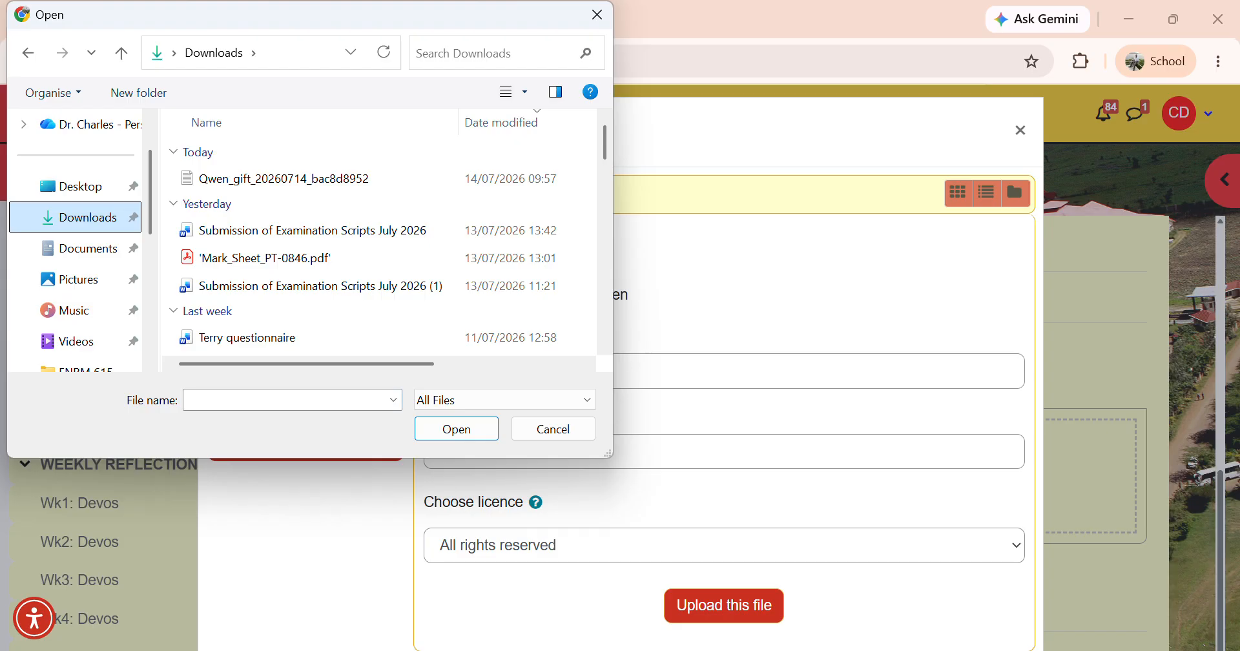
left_click(284, 179)
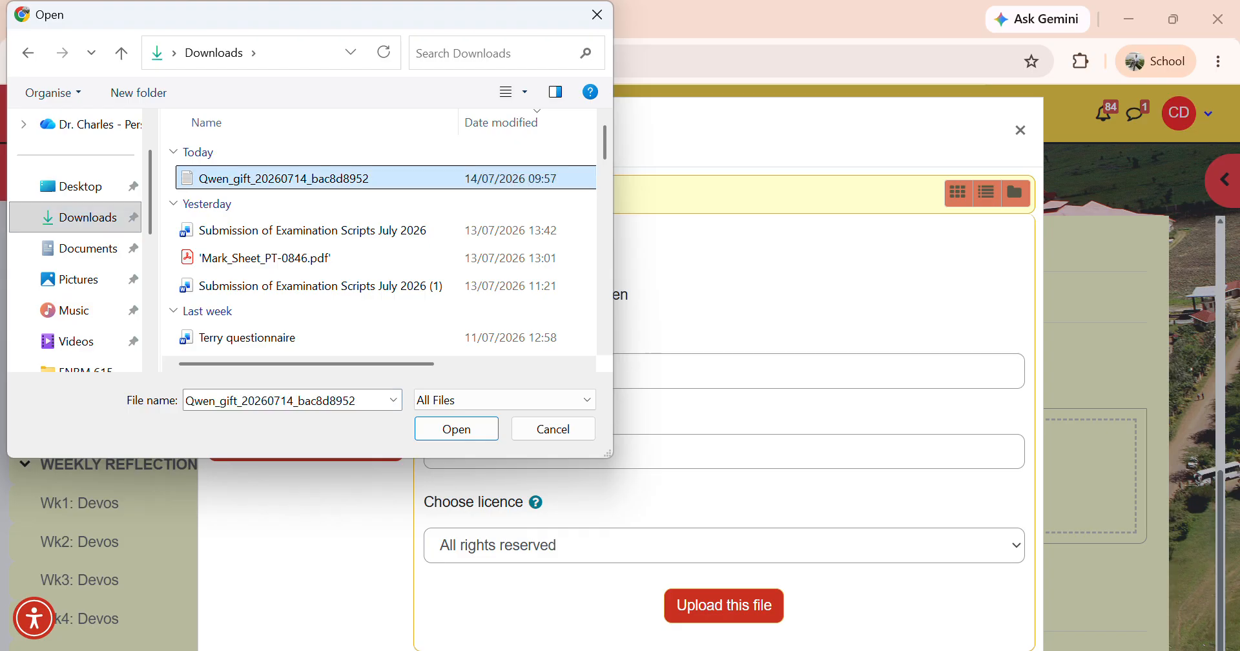
left_click(457, 429)
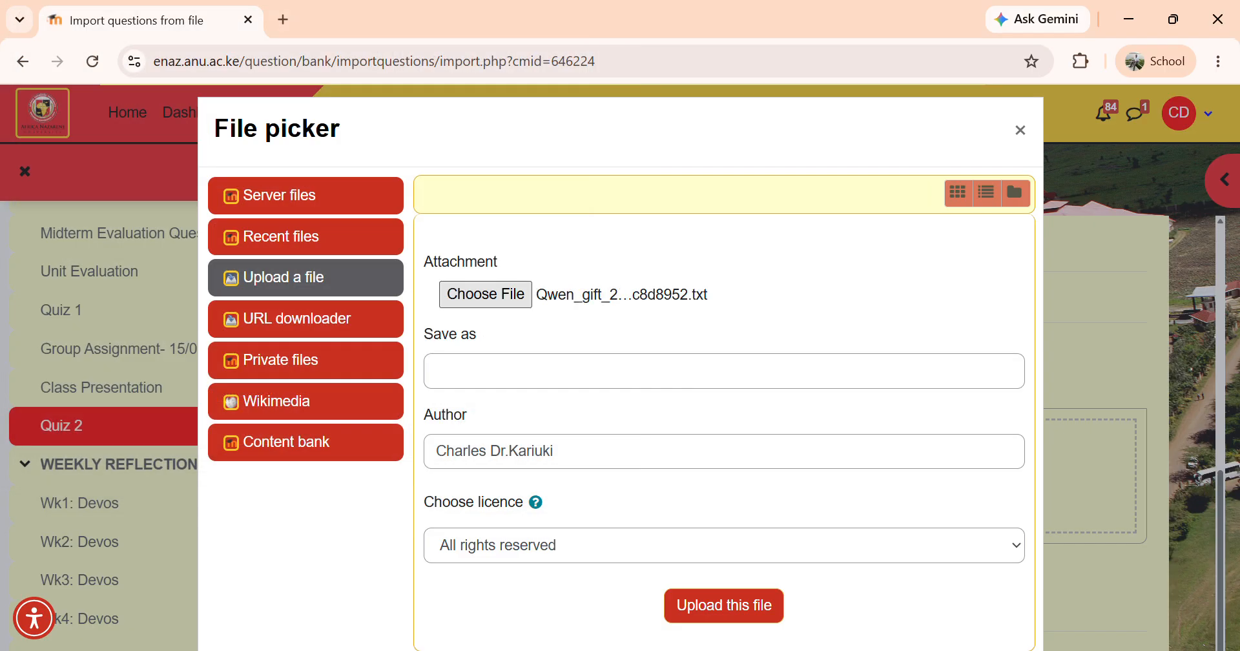
left_click(723, 606)
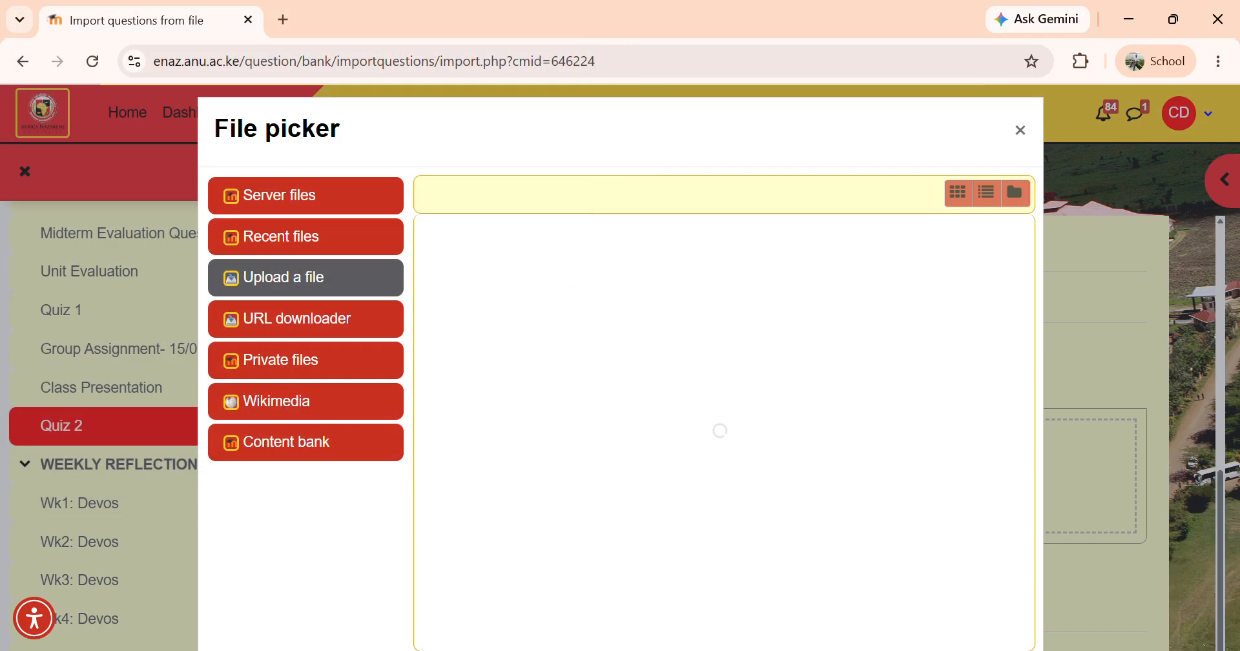
- Import the questions from the uploaded file, review the parsed questions and continue to the question bank
scroll(730, 394, "down", 1)
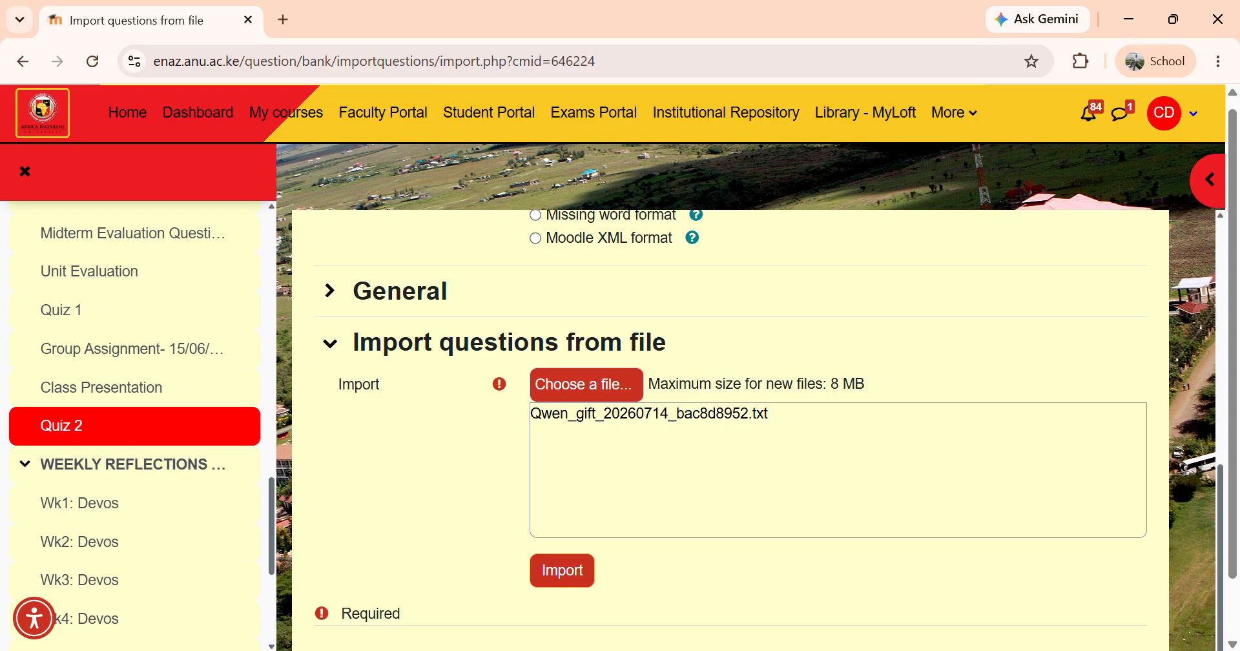
left_click(562, 503)
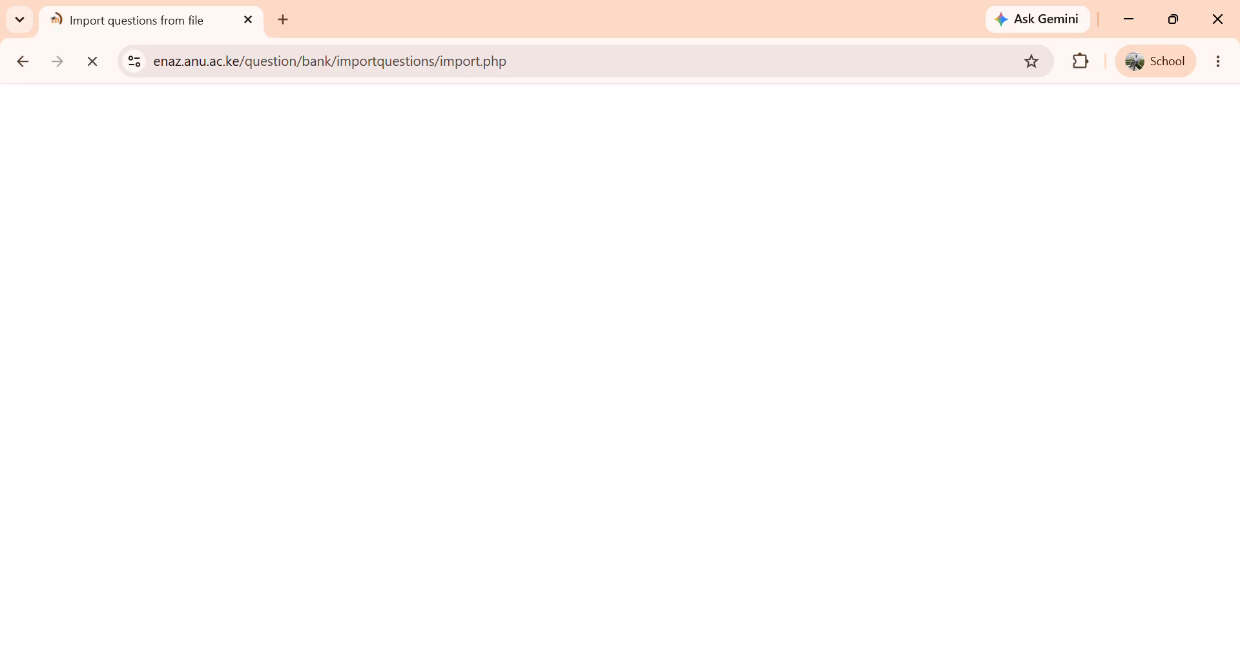
scroll(730, 436, "down", 3)
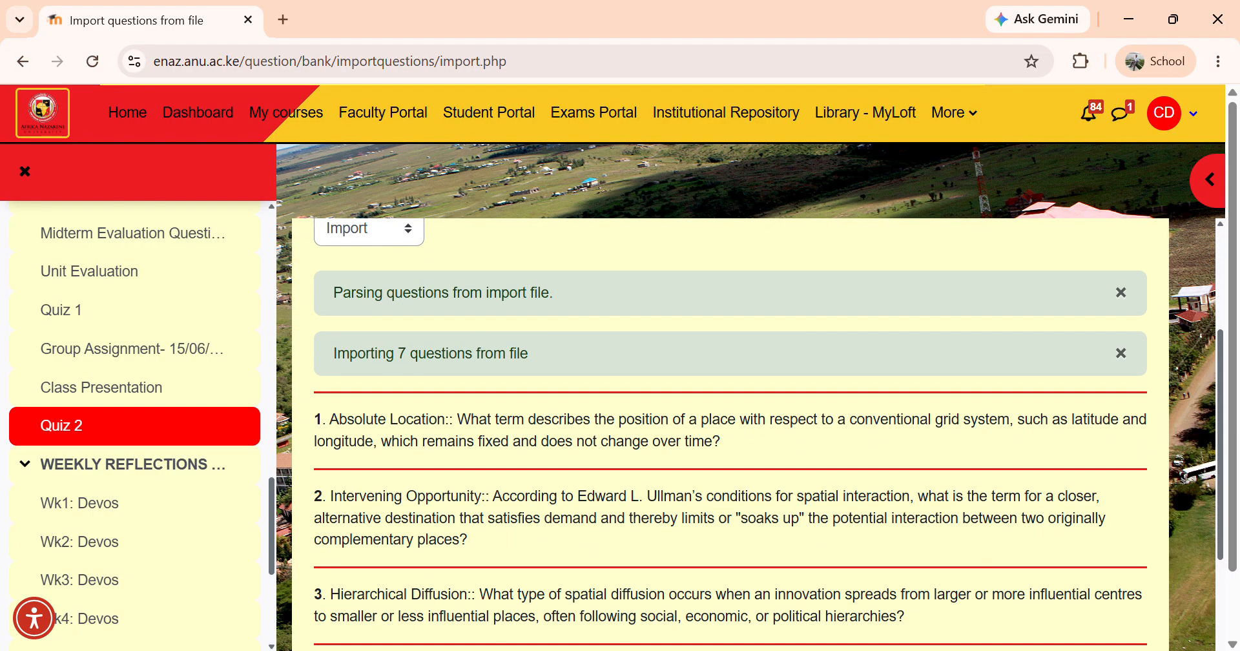
scroll(730, 434, "down", 3)
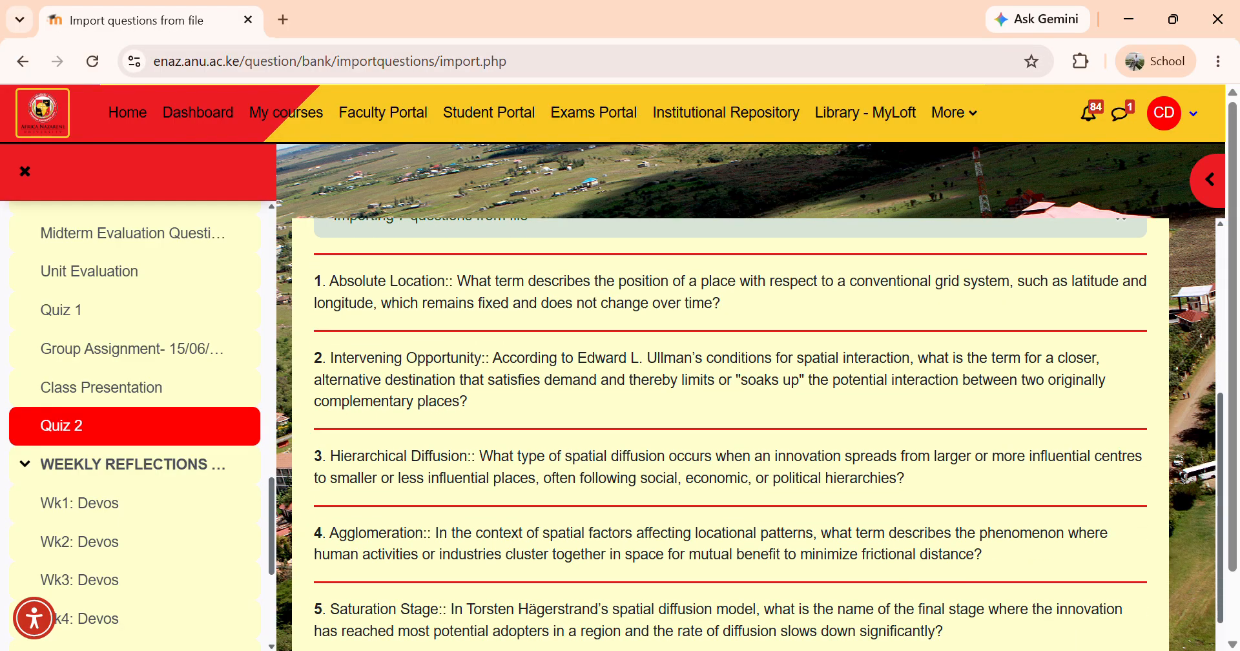
scroll(730, 434, "down", 3)
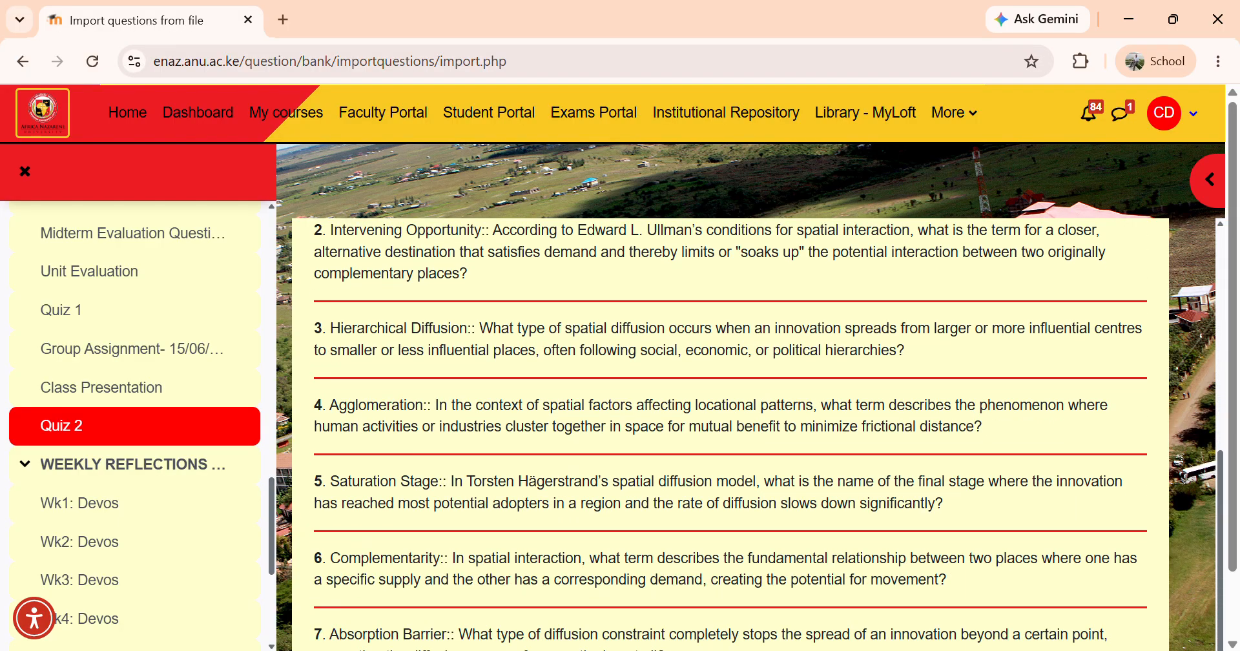
left_click(730, 549)
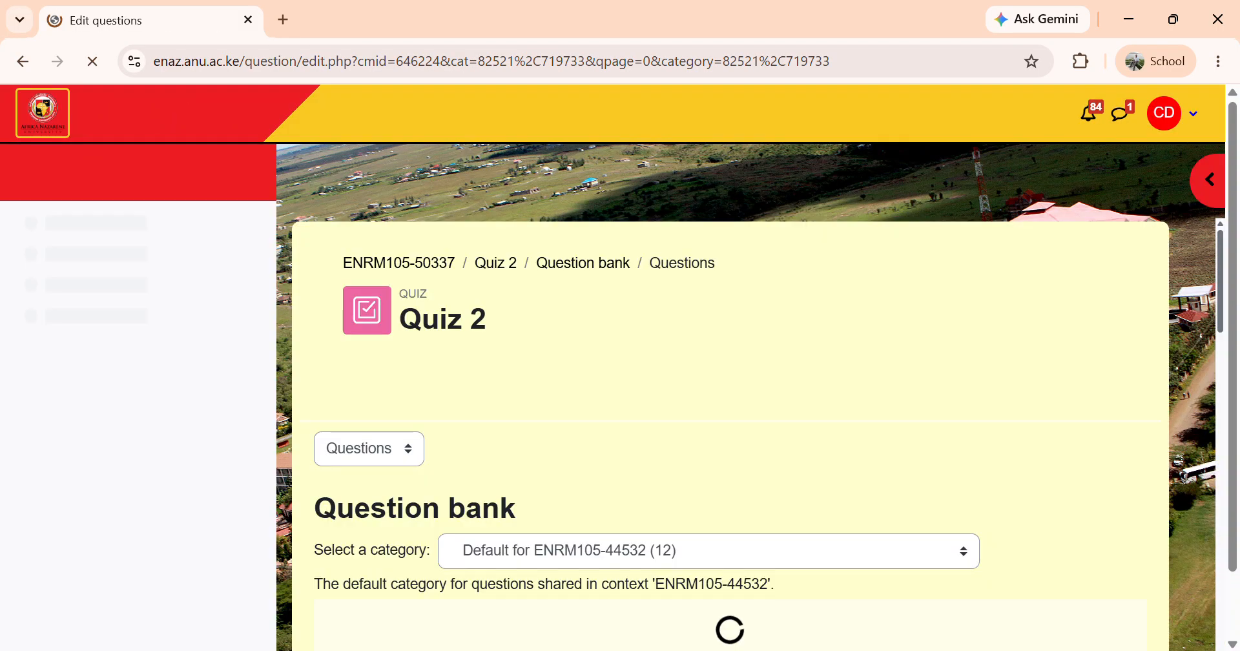
- Check the questions listed in the Default for ENRM105-44532 category and open Quiz 2's Questions page
scroll(730, 434, "down", 5)
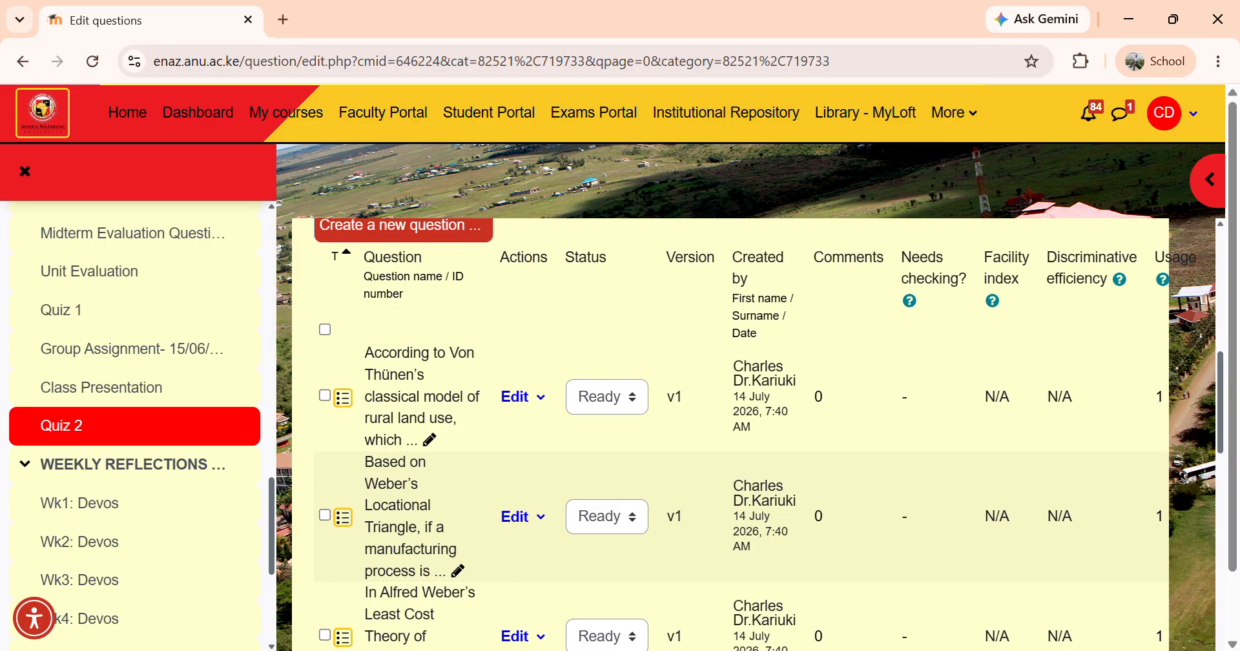
scroll(730, 435, "down", 3)
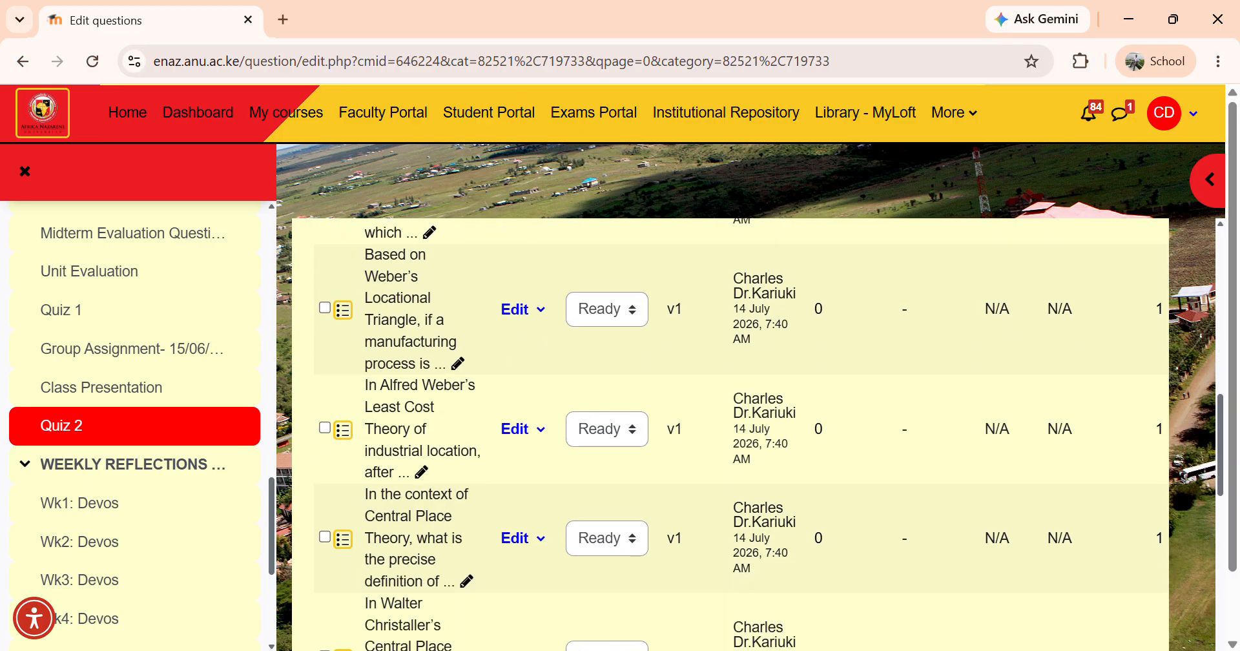
scroll(730, 434, "up", 8)
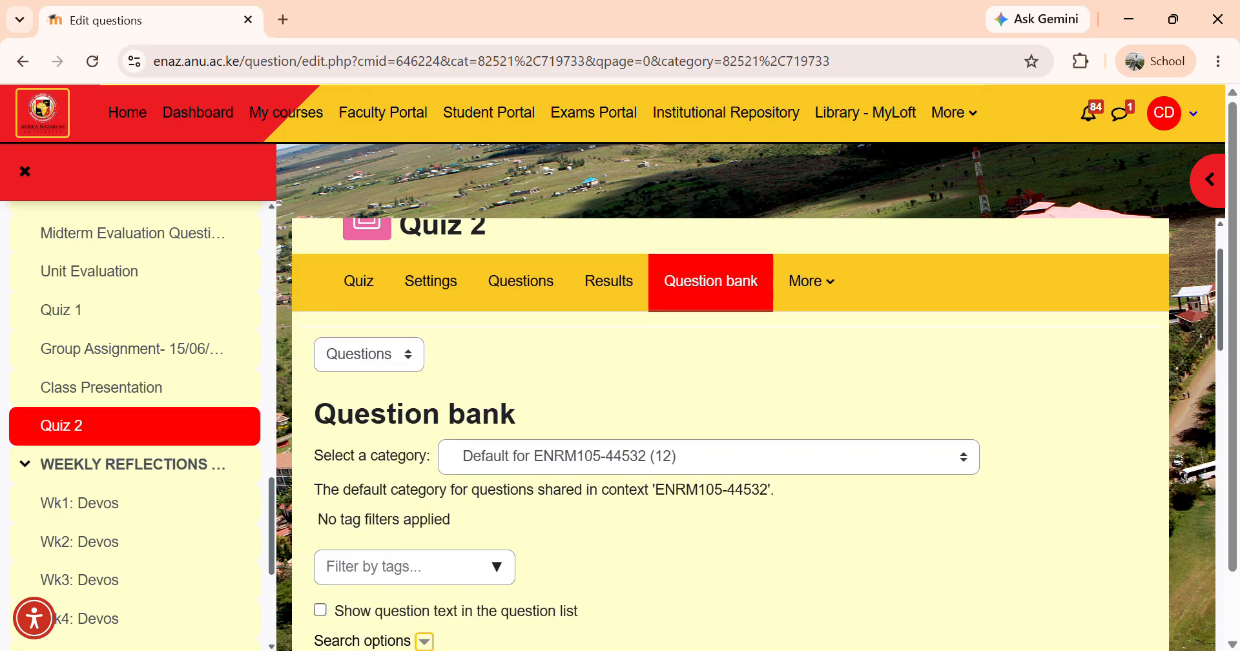
left_click(521, 281)
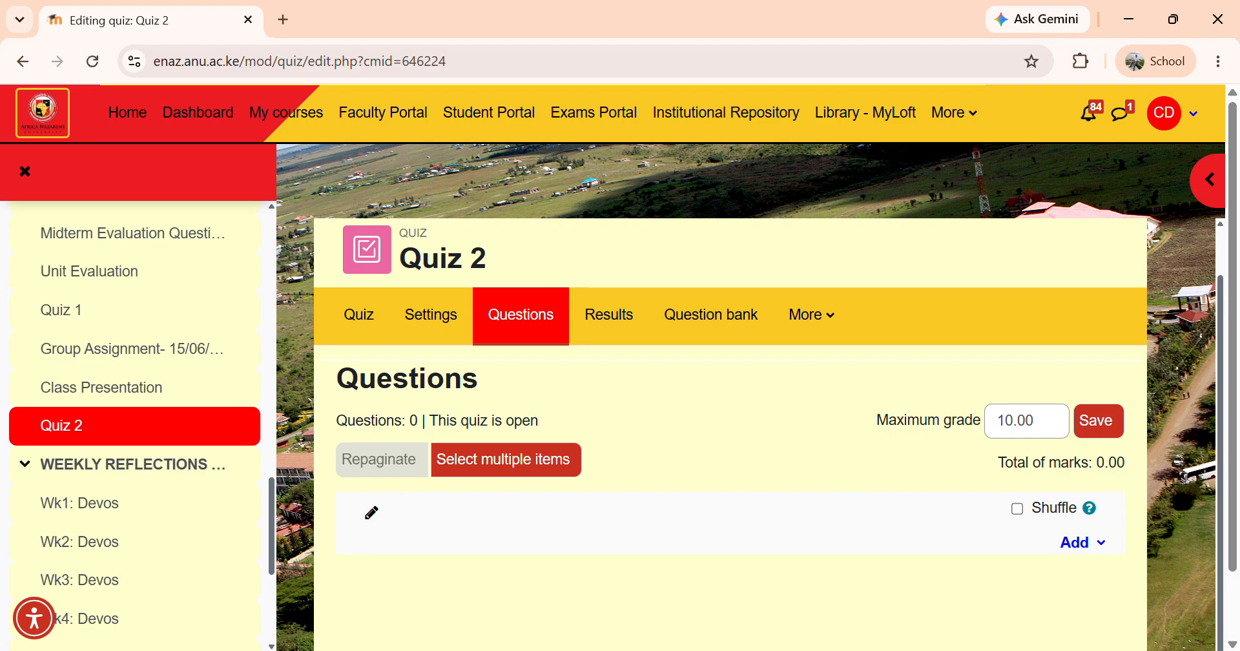
- Look through the sections of the Quiz 2 settings and return to the quiz's Questions page
left_click(431, 316)
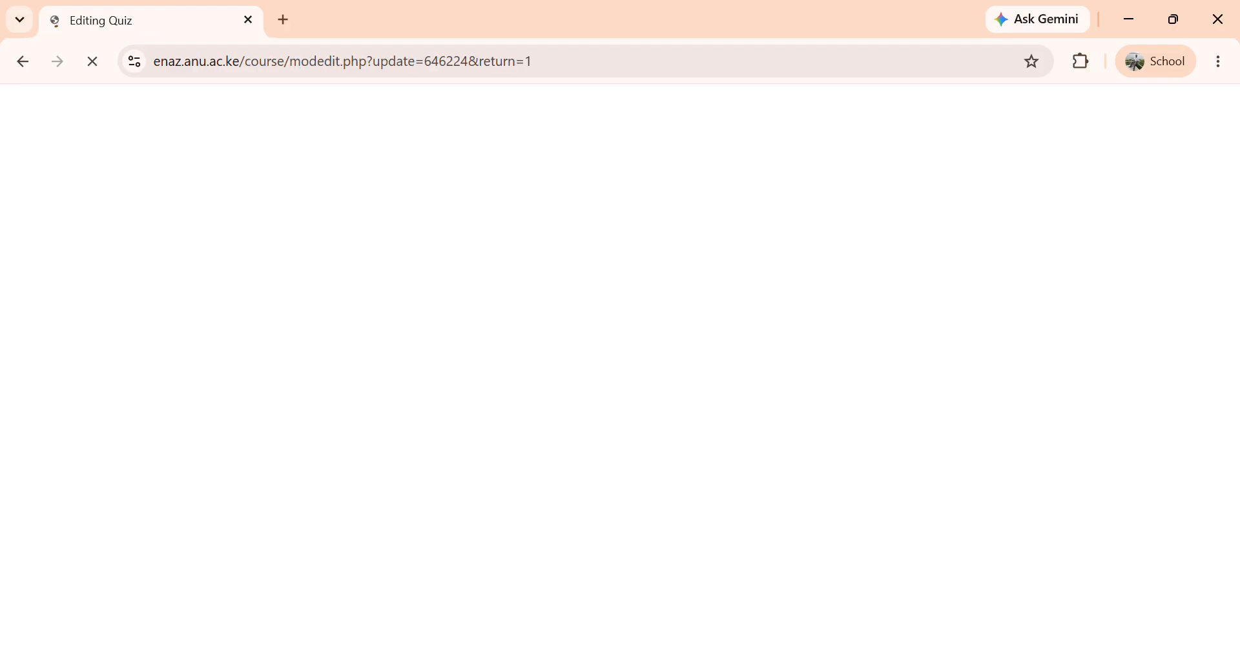
scroll(730, 433, "down", 4)
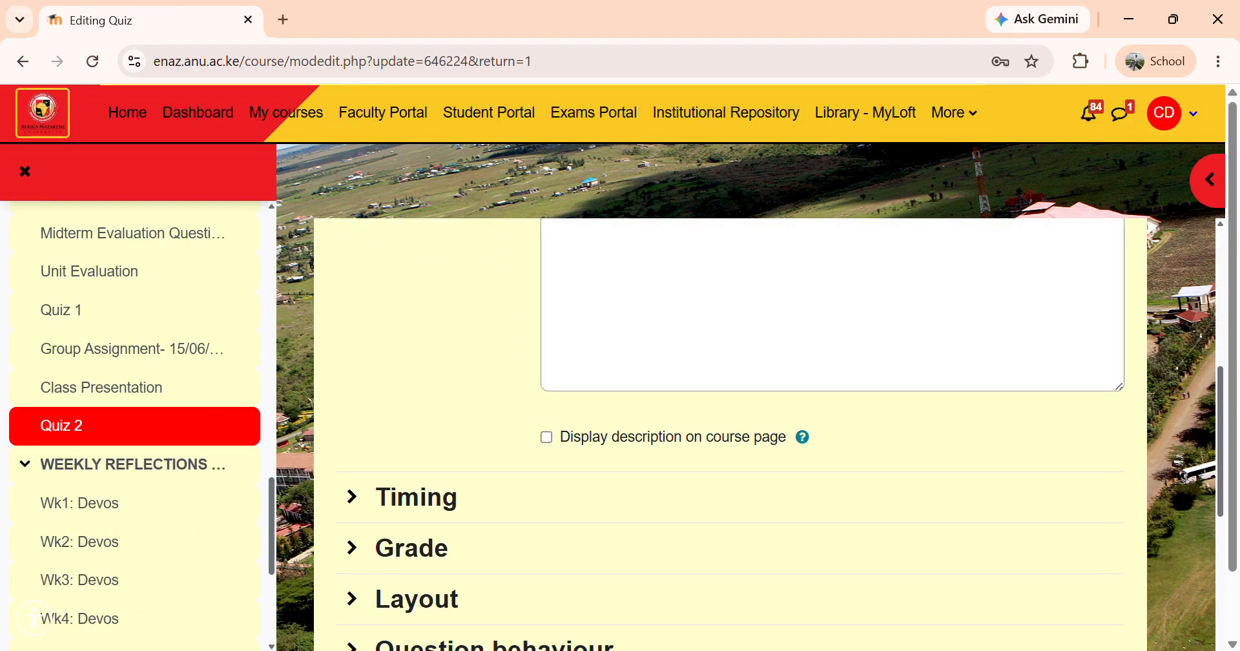
scroll(730, 432, "down", 5)
scroll(730, 433, "down", 6)
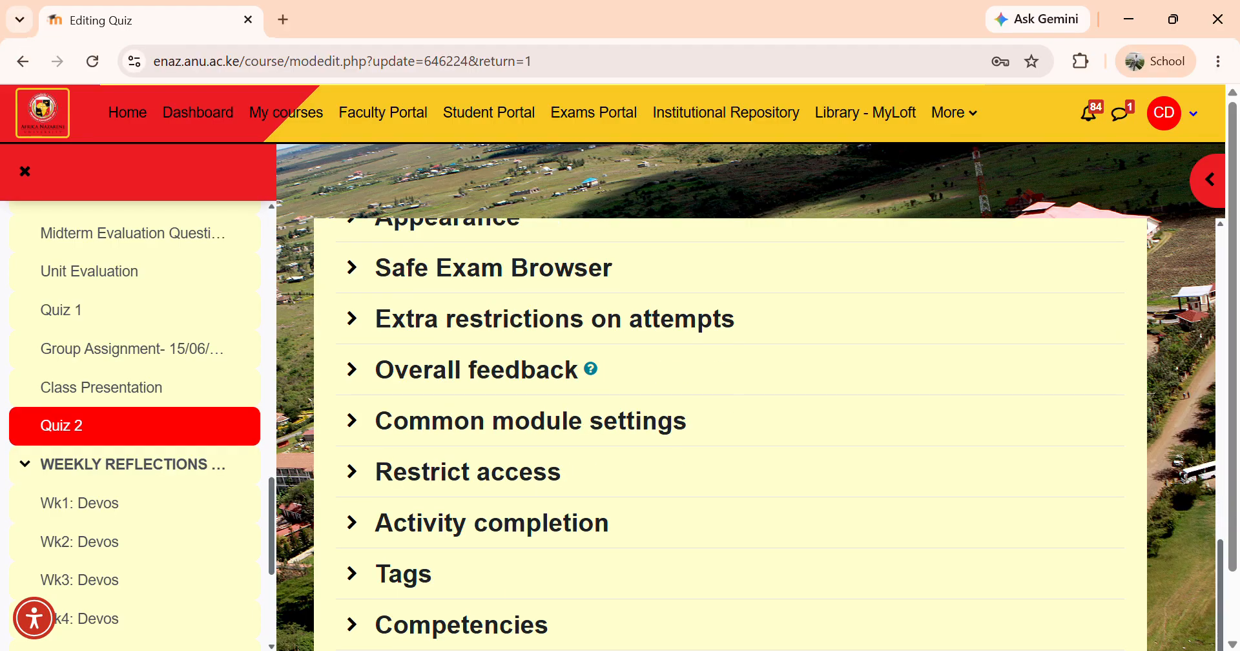
scroll(730, 432, "up", 5)
scroll(730, 432, "up", 10)
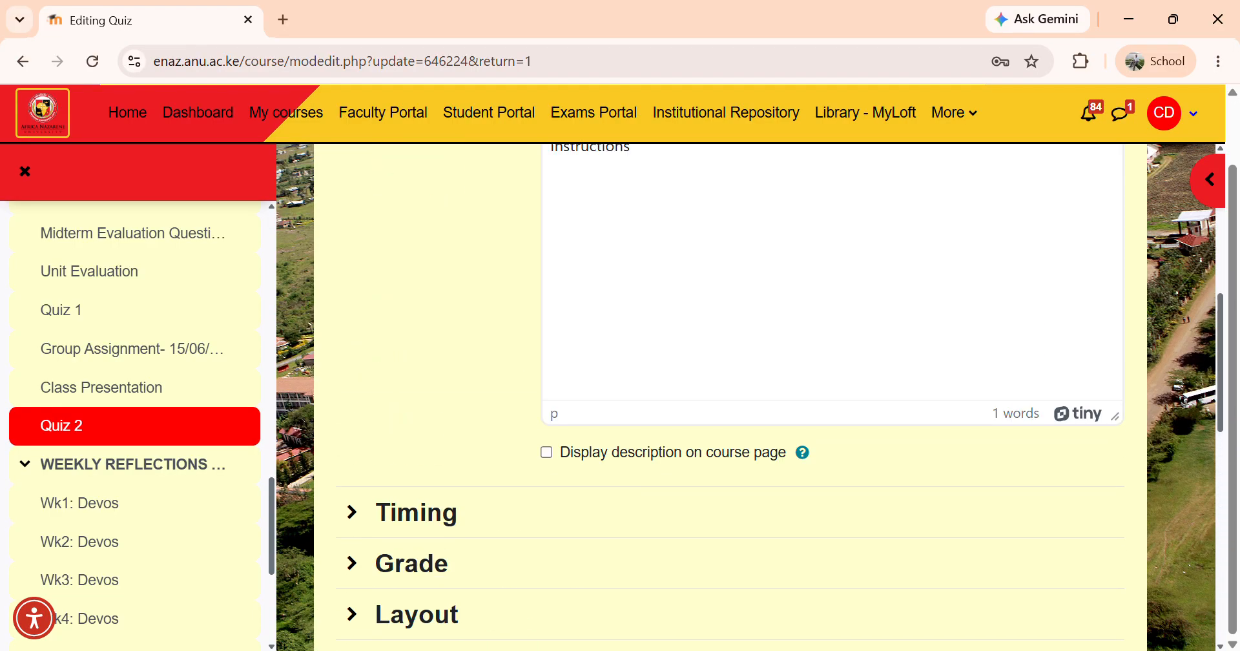
key("Return")
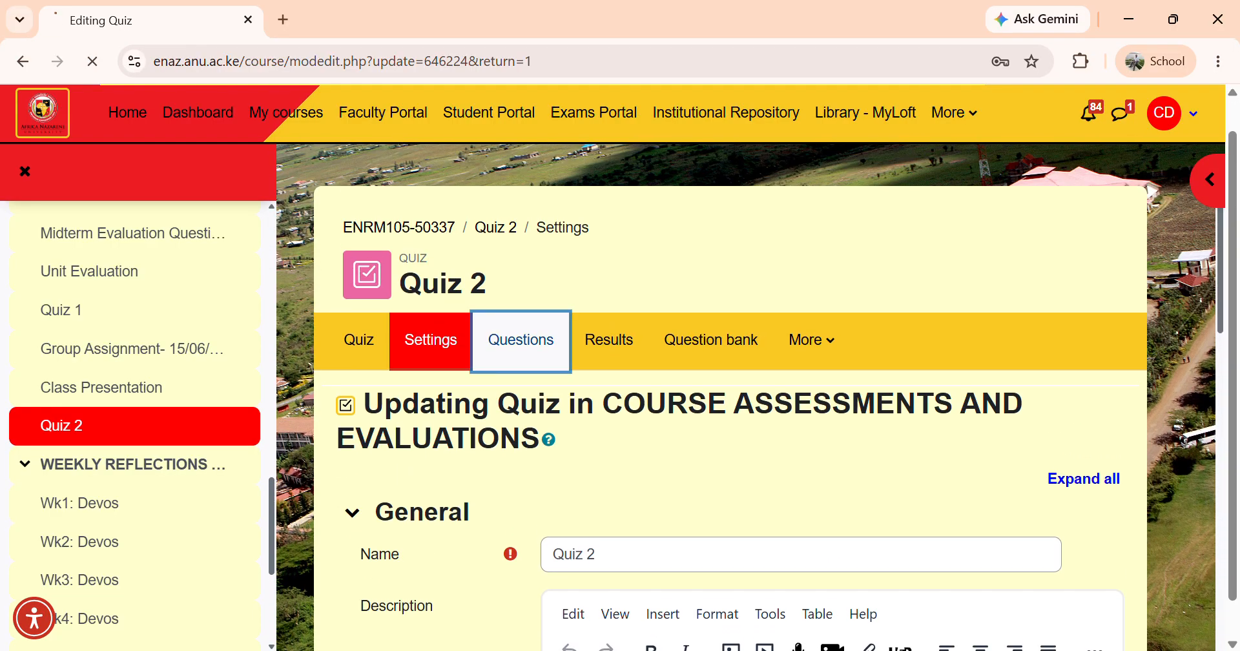
- Add the seven short-answer questions, from Absolute Location through Saturation Stage, to Quiz 2 from the question bank
scroll(730, 433, "down", 2)
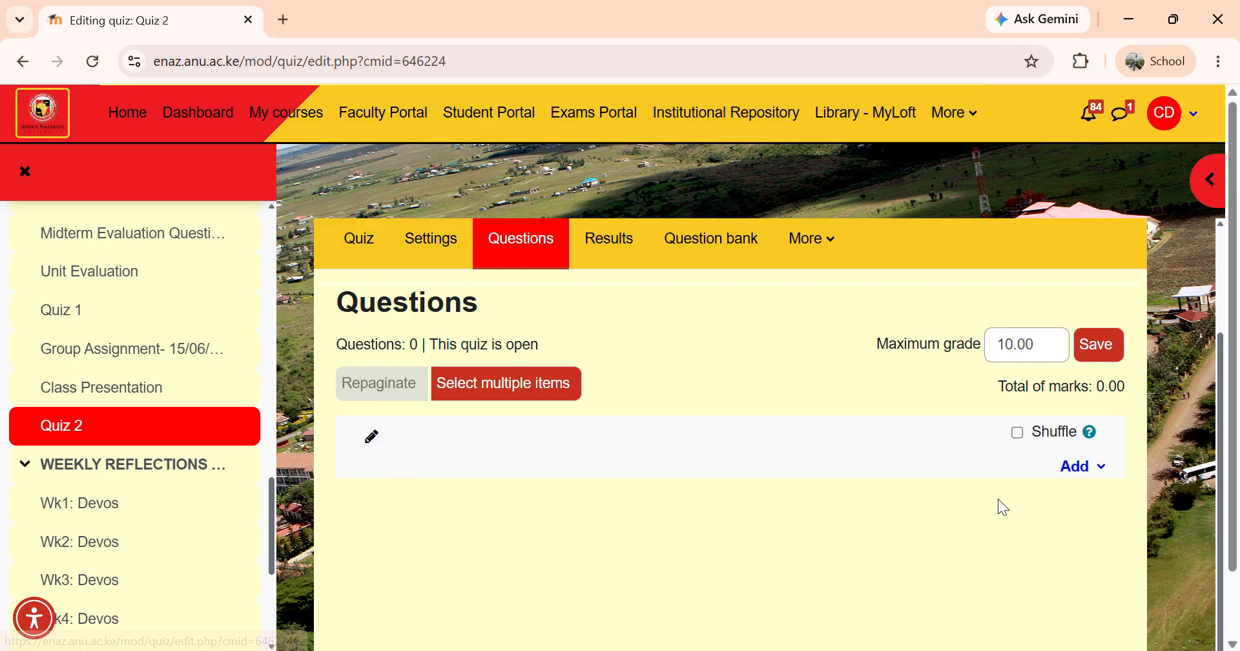
left_click(1086, 469)
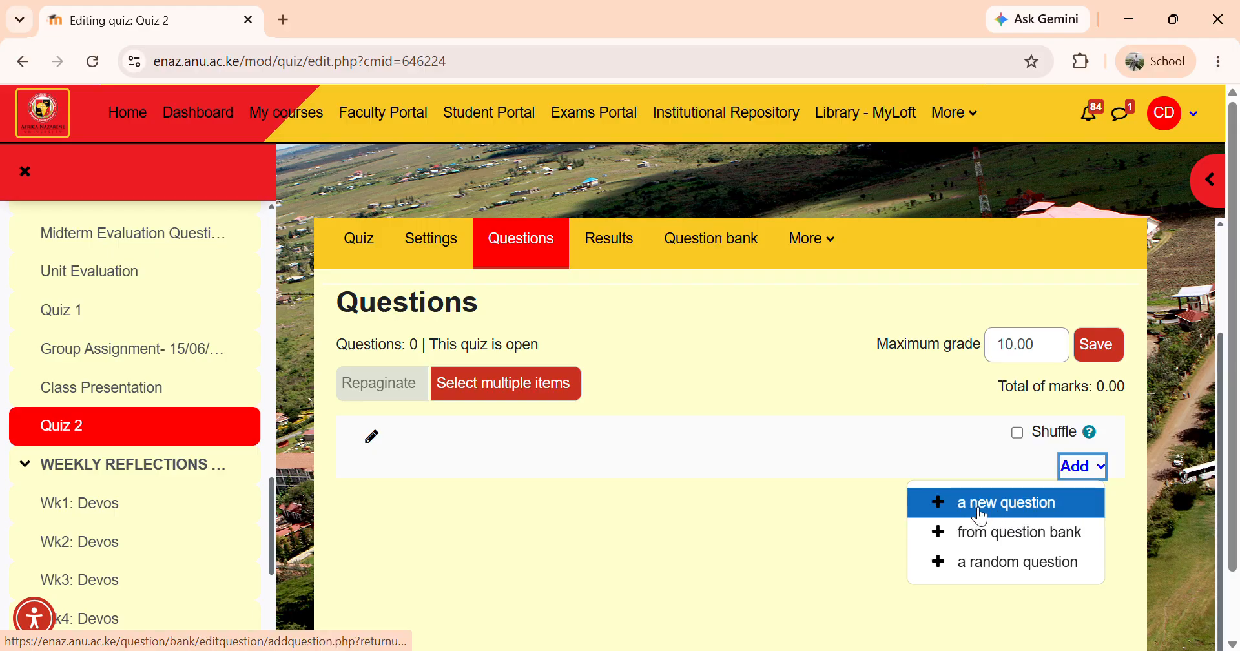
left_click(978, 536)
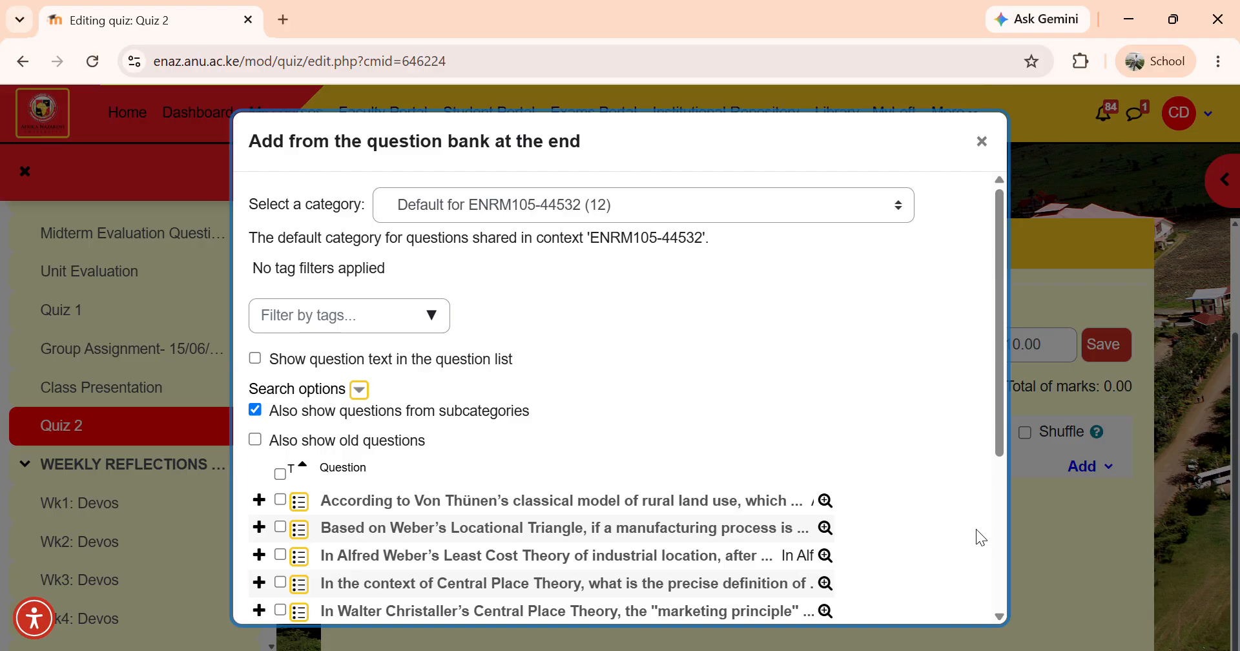
scroll(620, 398, "down", 4)
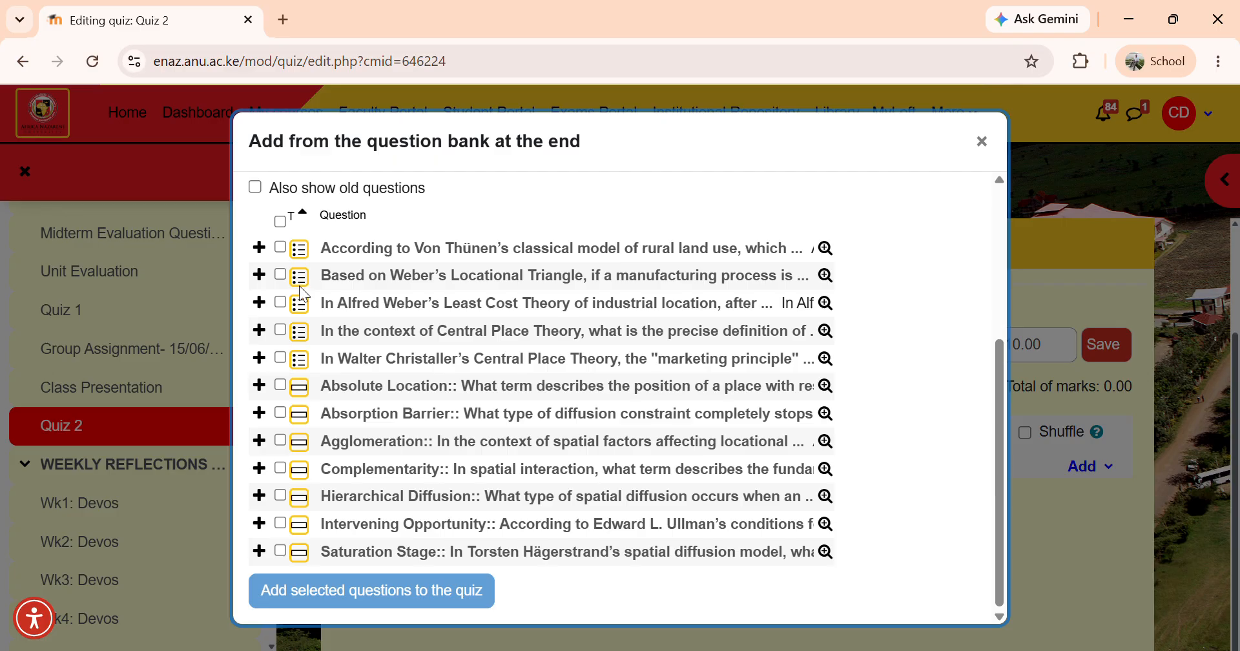
left_click(281, 386)
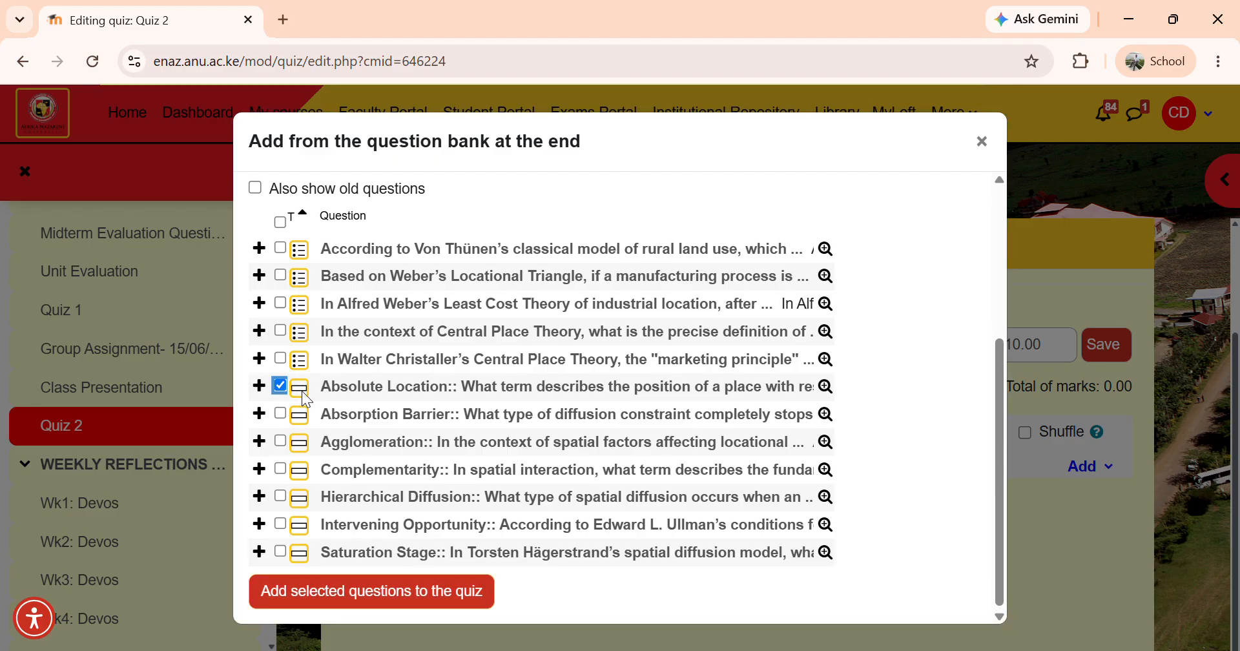
left_click(281, 414)
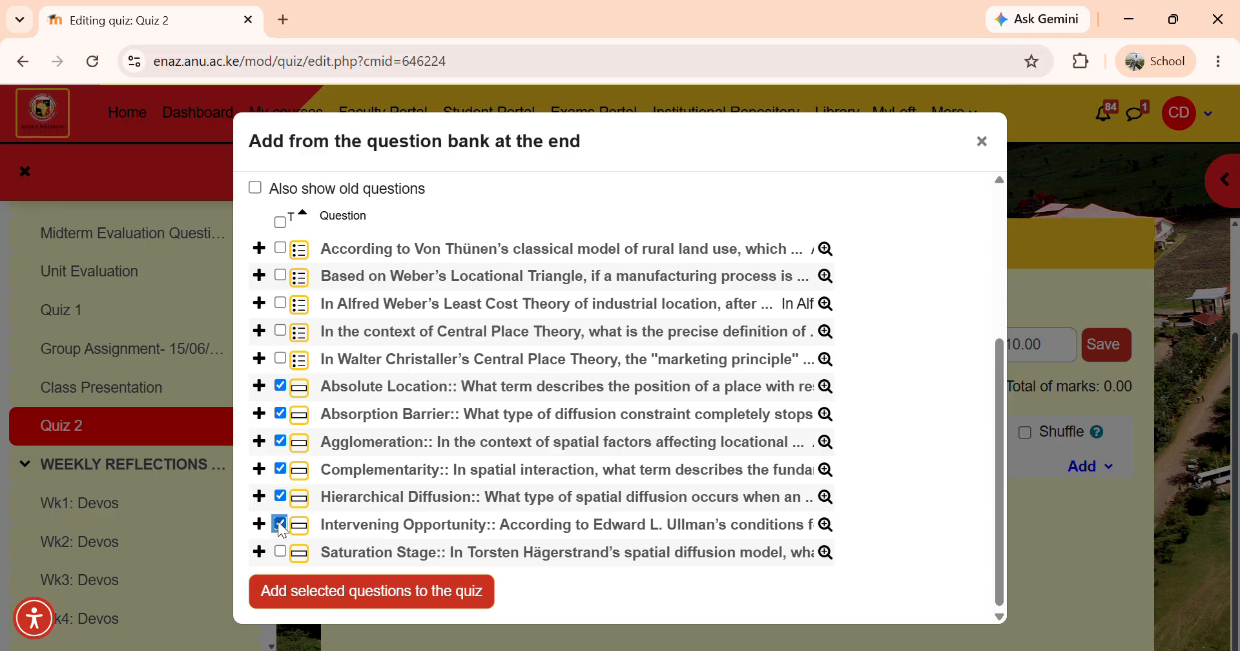
left_click(281, 553)
left_click(332, 594)
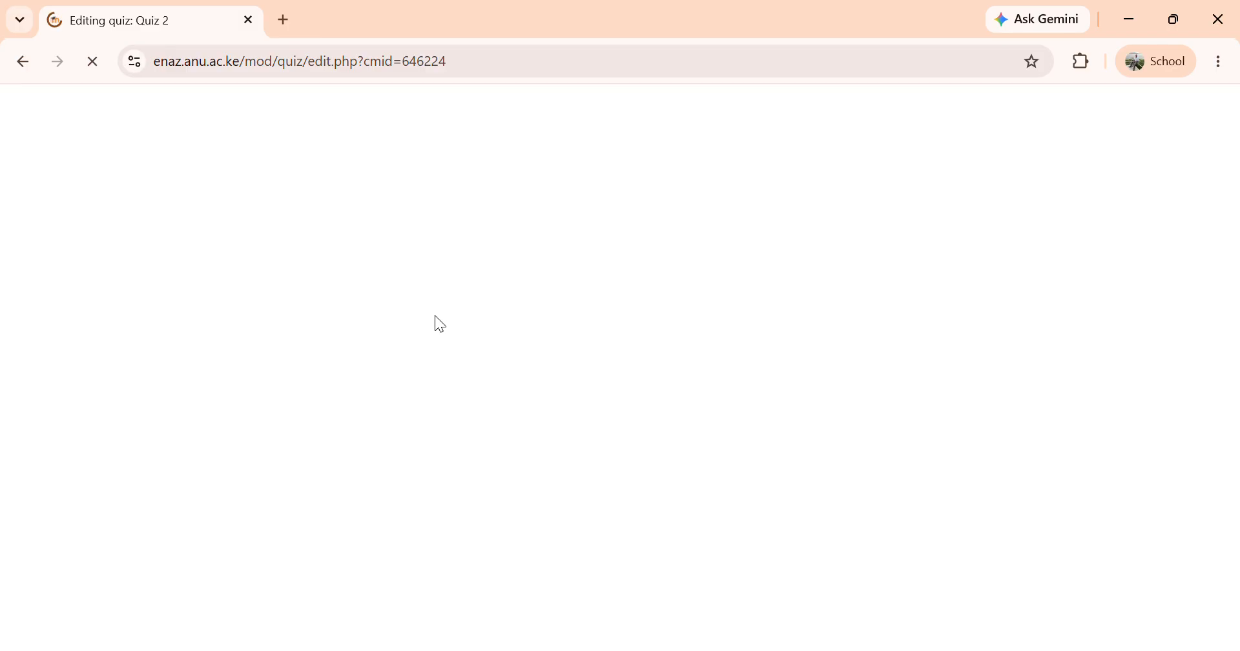
- Review the list of questions added to Quiz 2 and start a preview of the quiz
scroll(440, 325, "down", 5)
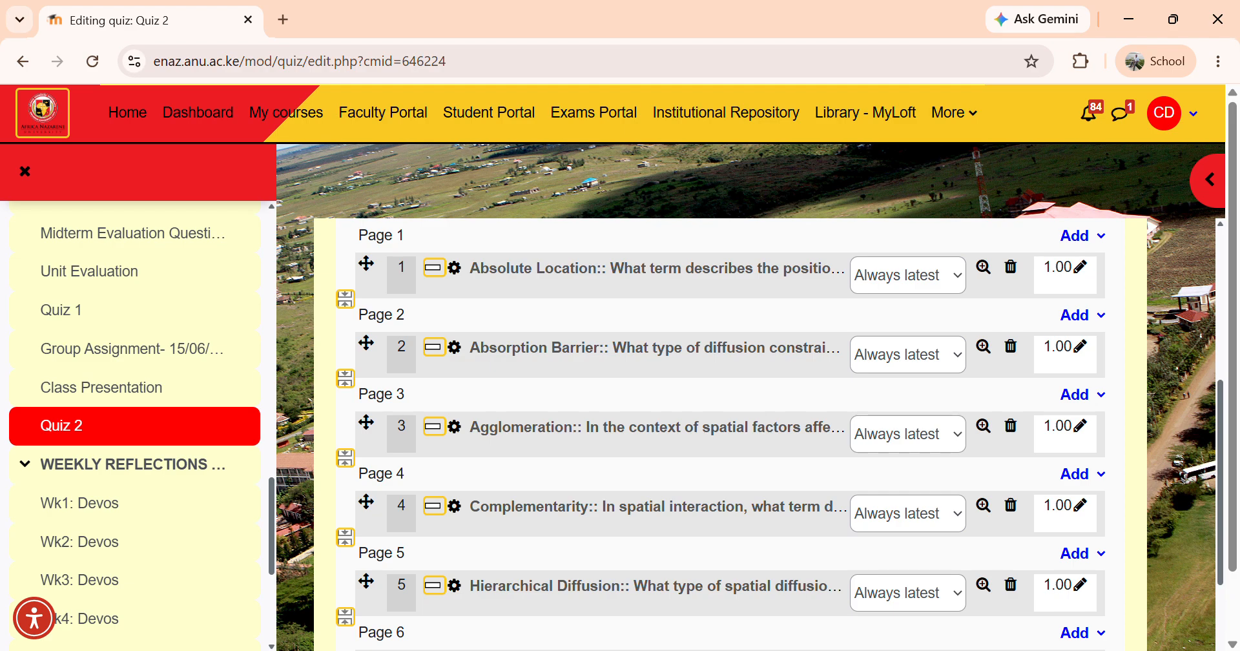
scroll(730, 397, "down", 5)
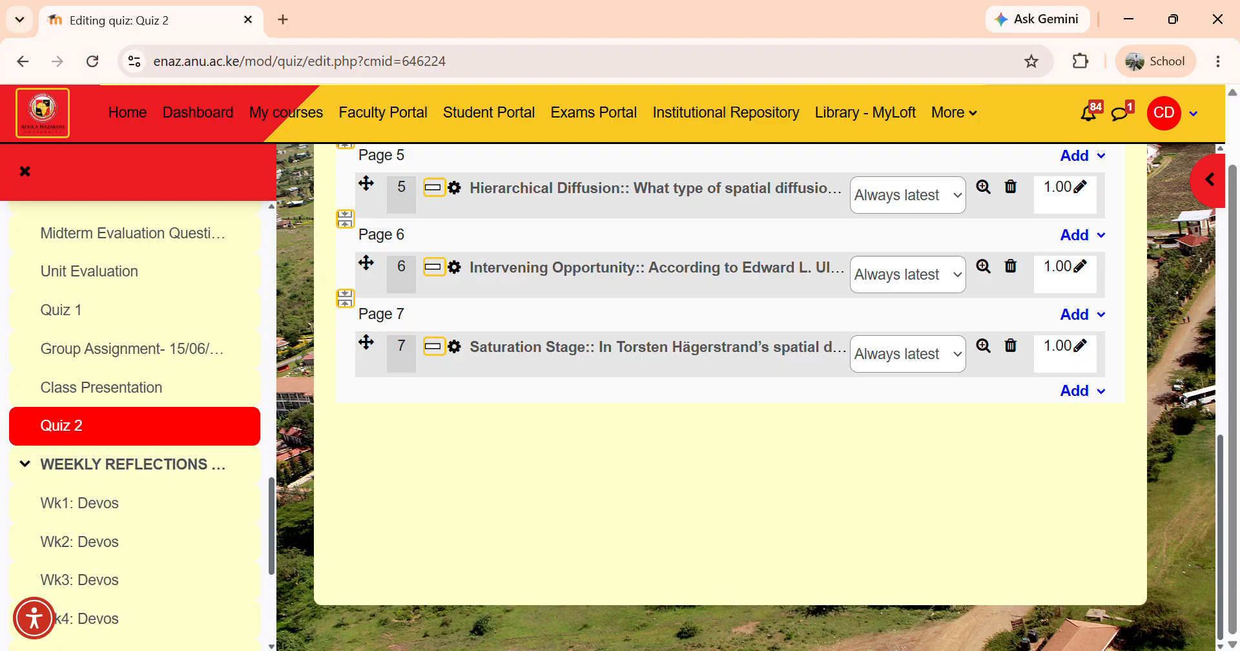
scroll(731, 398, "up", 9)
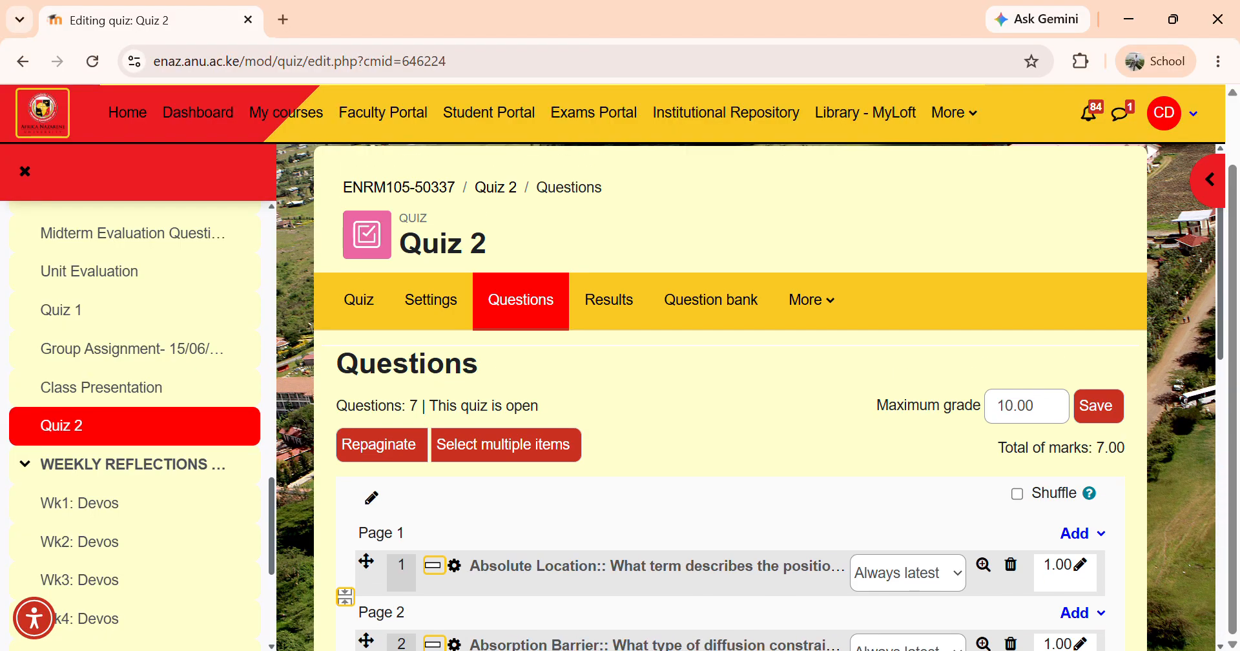
scroll(731, 397, "down", 4)
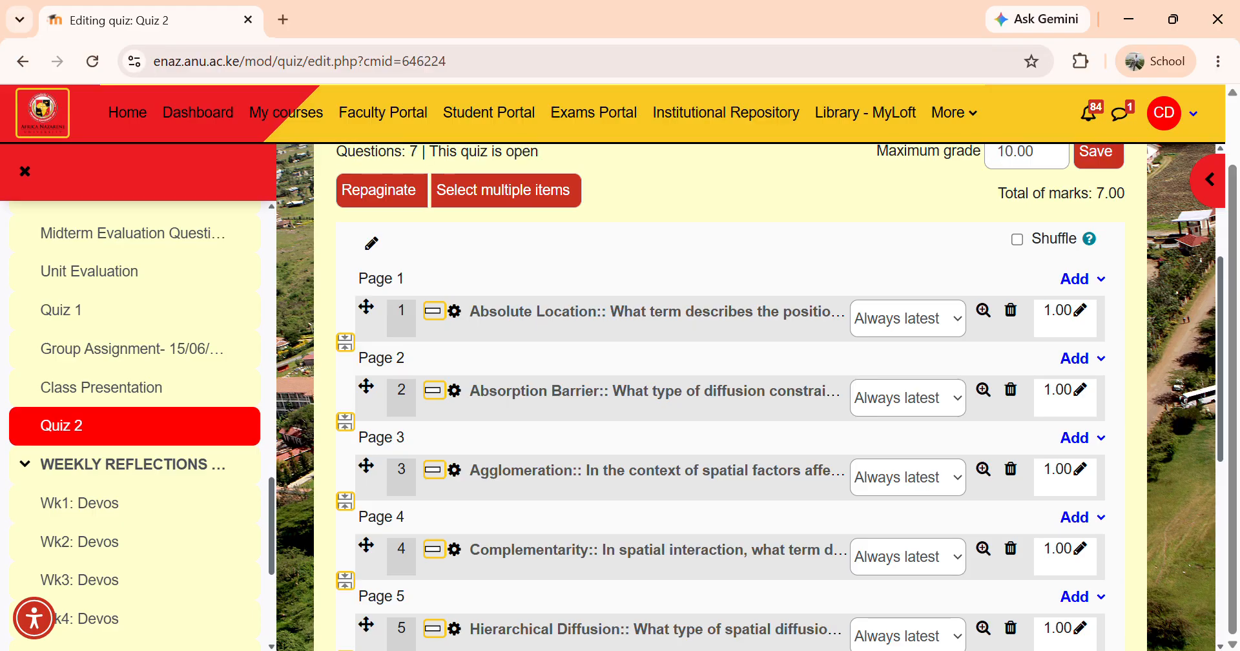
scroll(730, 397, "up", 4)
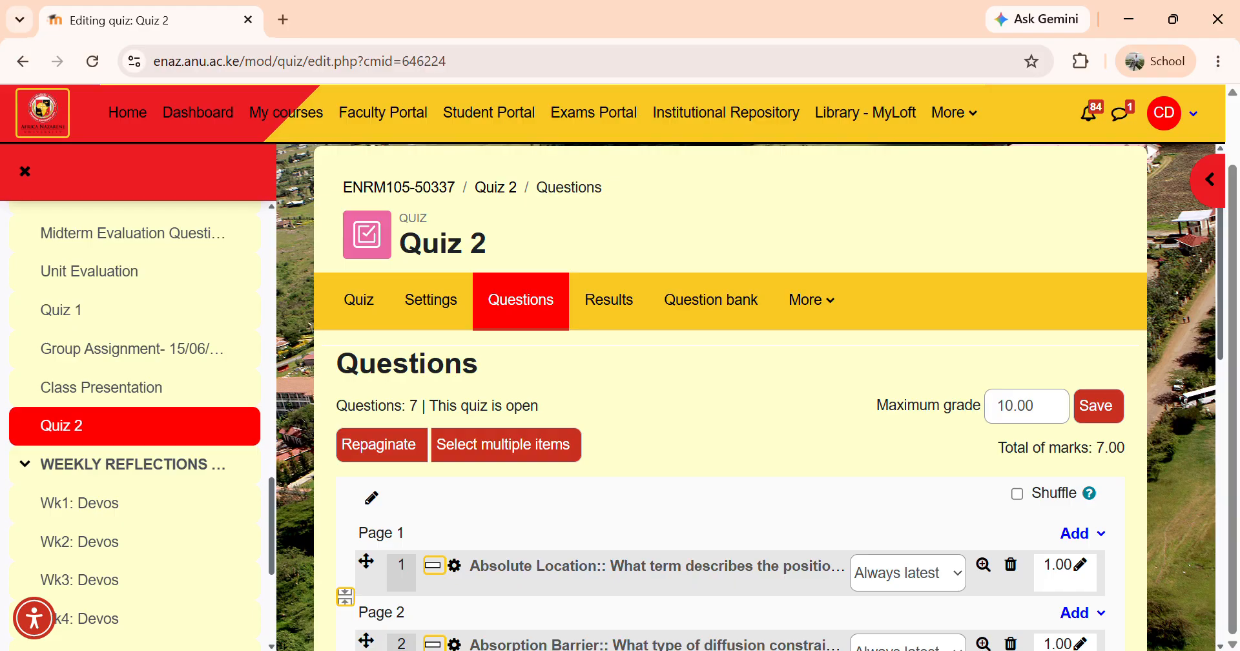
left_click(358, 300)
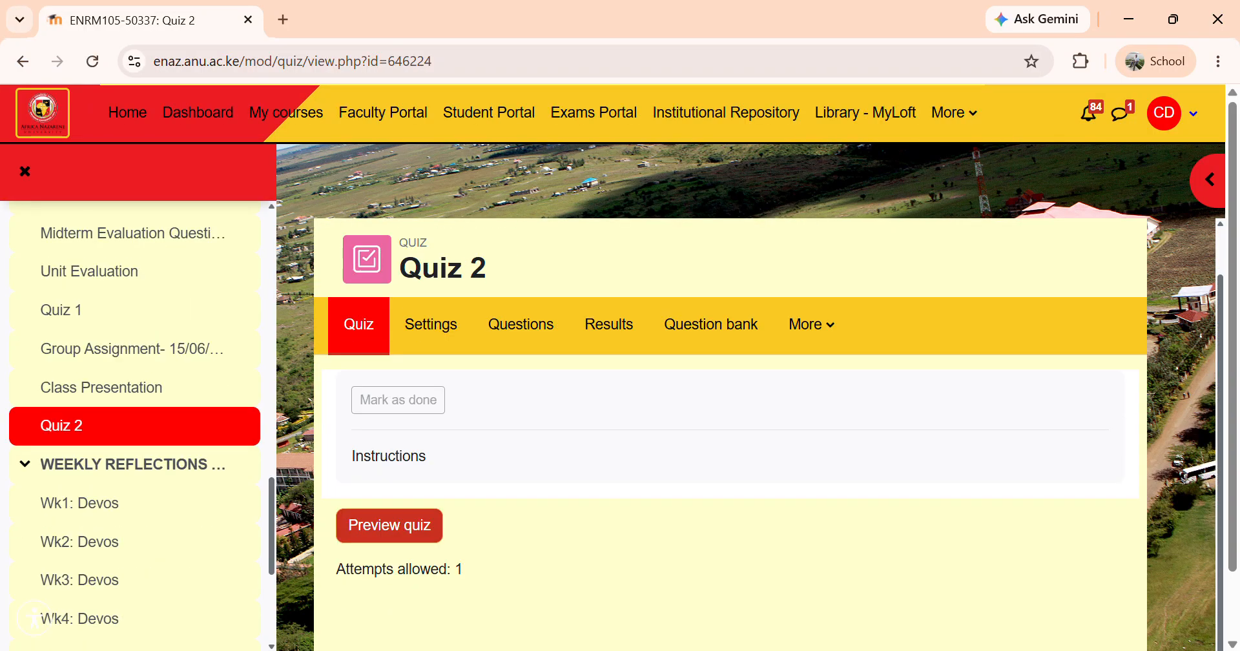
scroll(731, 397, "down", 1)
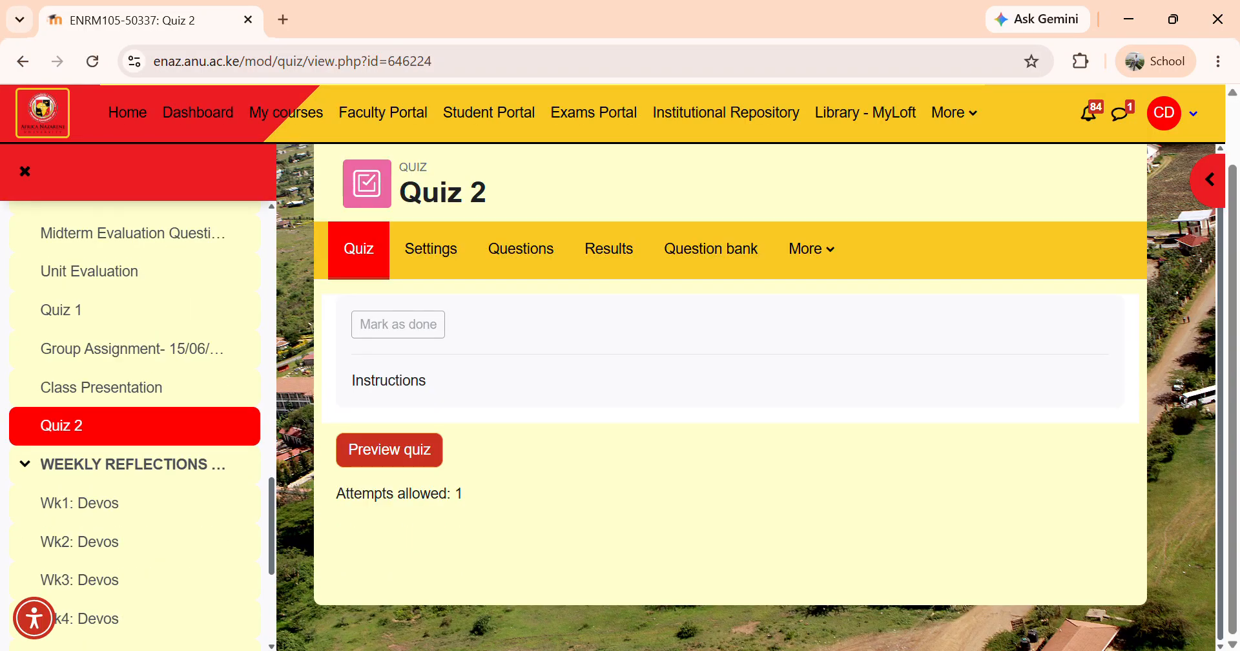
left_click(389, 449)
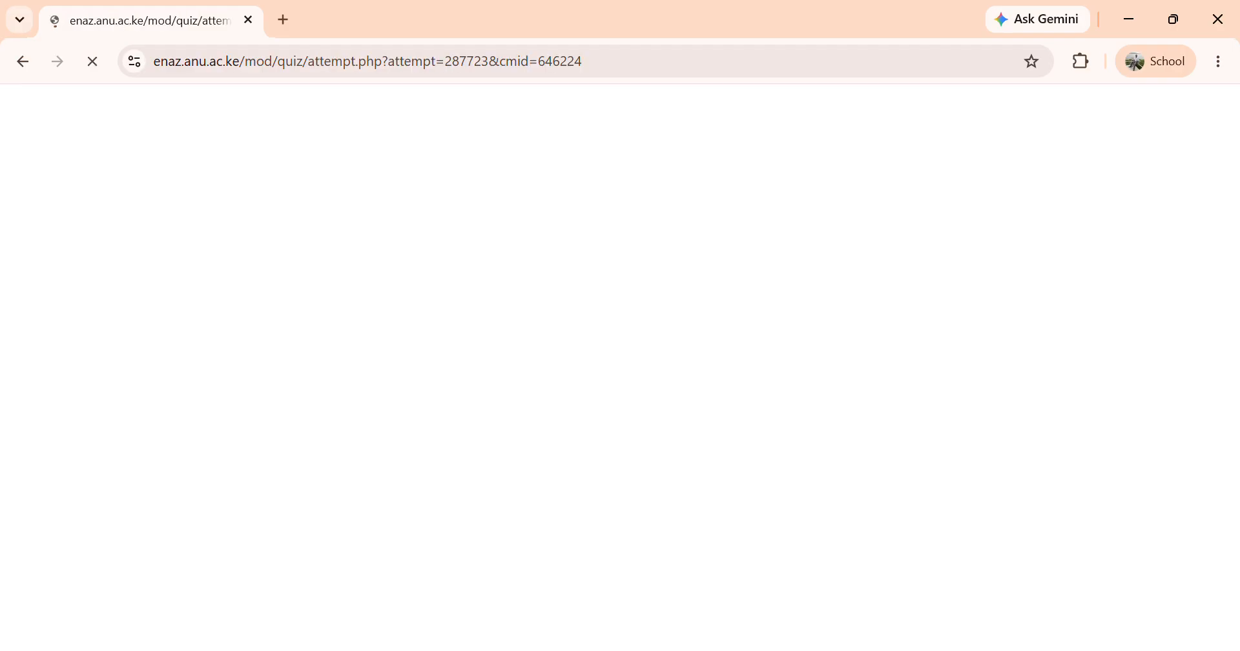
scroll(1068, 420, "down", 1)
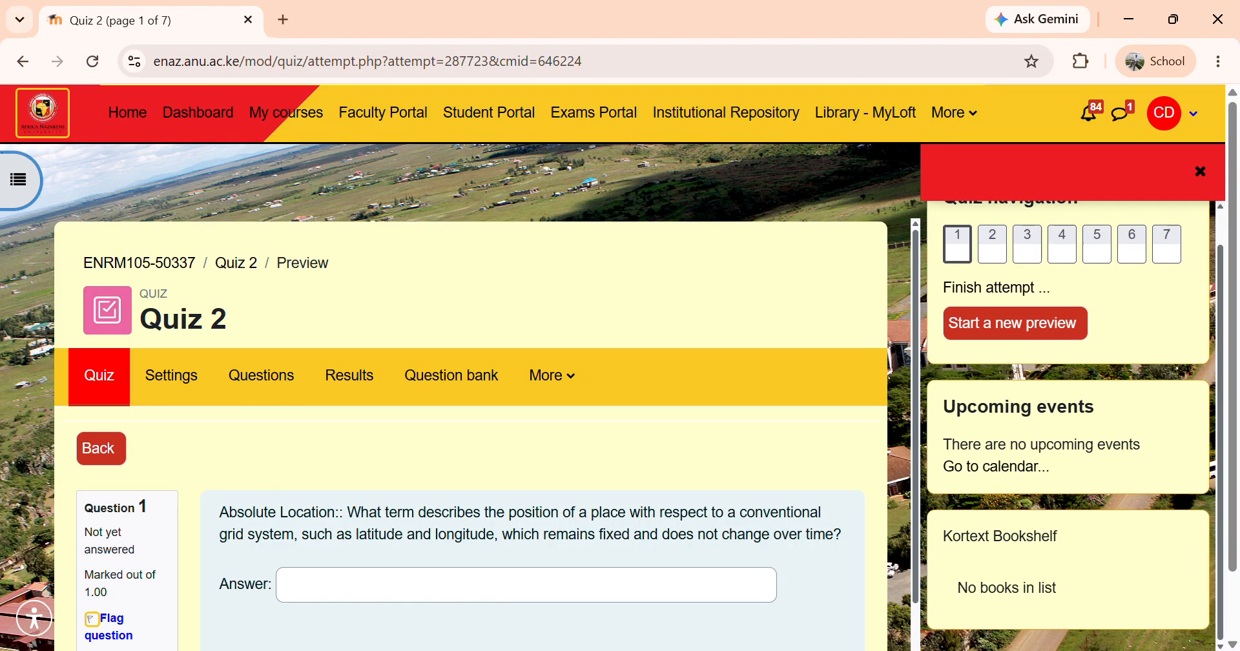
scroll(471, 435, "down", 1)
scroll(471, 435, "down", 1)
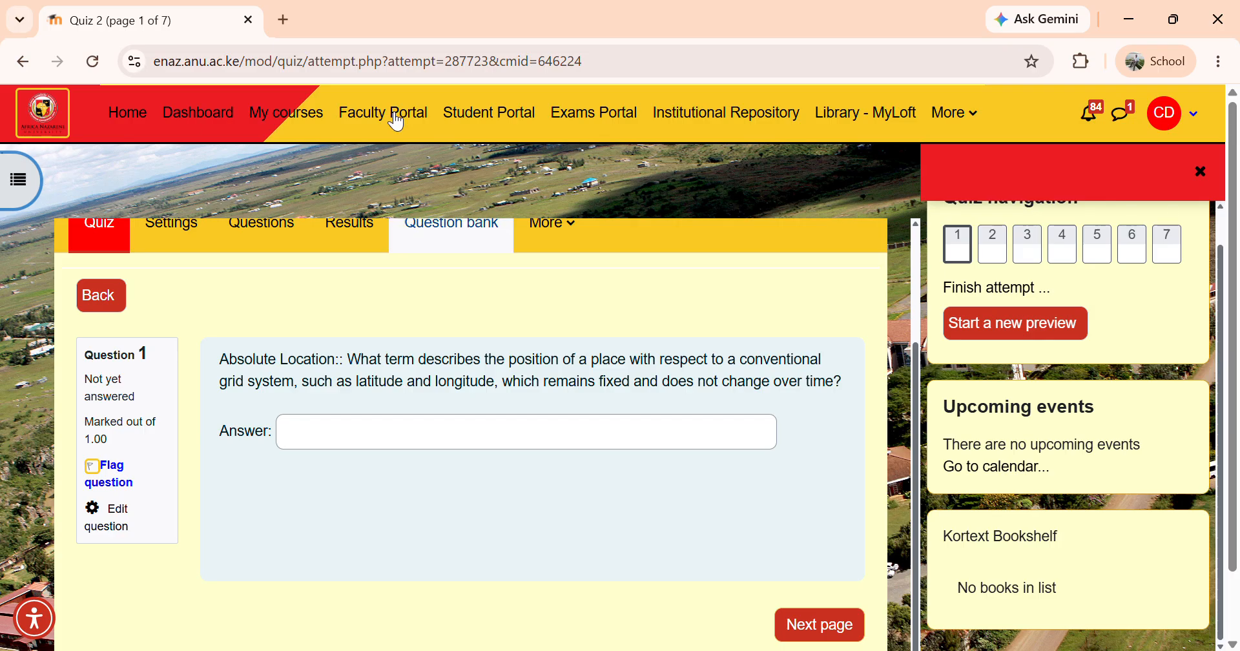
- Switch to Notepad and delete the "Absolute Location::" prefix from the first question in Qwen_gift_20260714_bac8d8952.txt
key("alt+Tab")
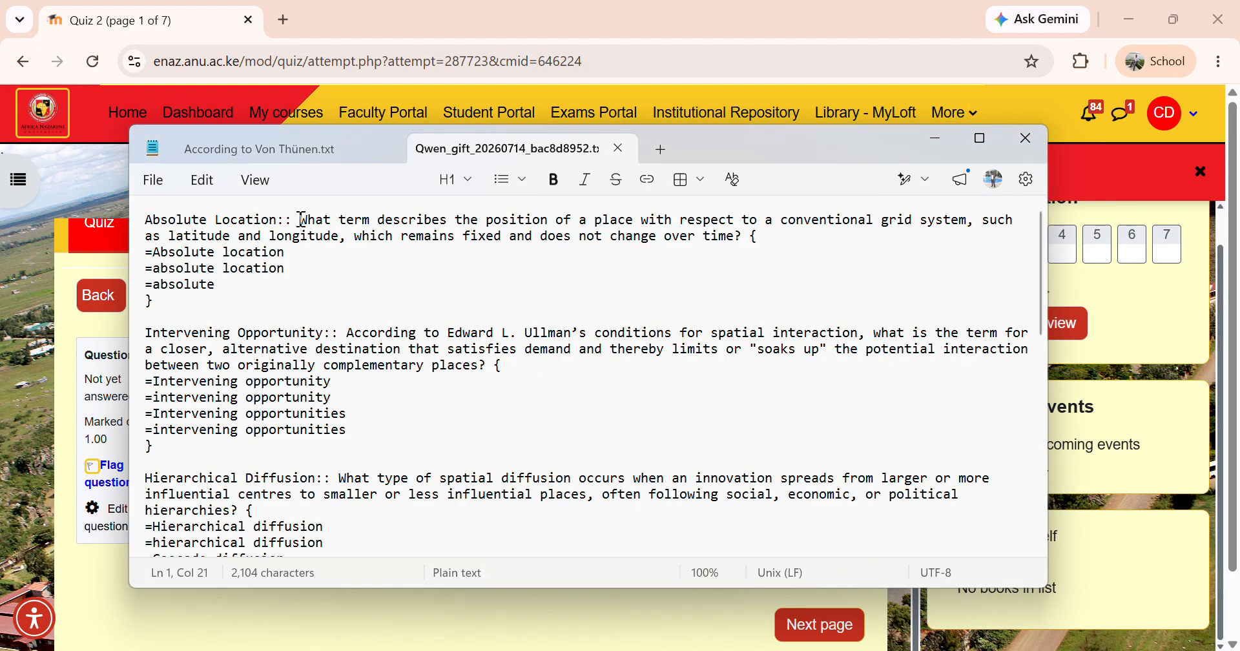
left_click_drag(300, 221, 145, 220)
key("BackSpace")
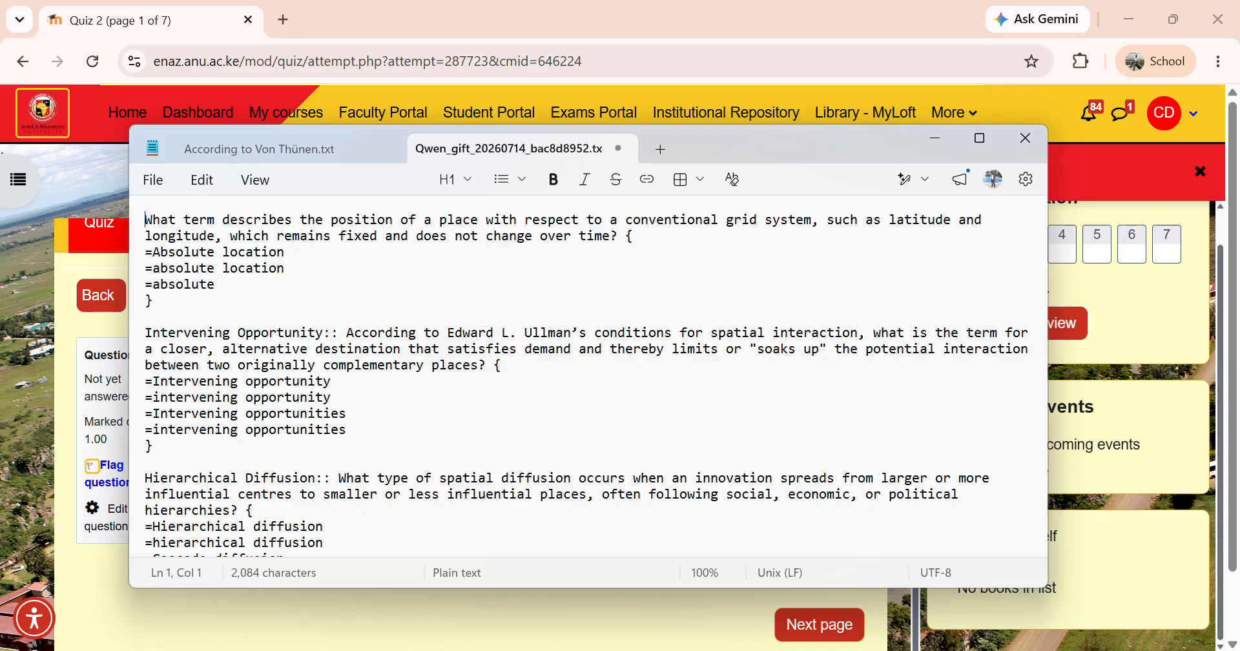
- Switch back to the quiz preview in Chrome, answer question 1 with "absolute location" and continue to question 2
key("alt+Tab")
left_click(526, 432)
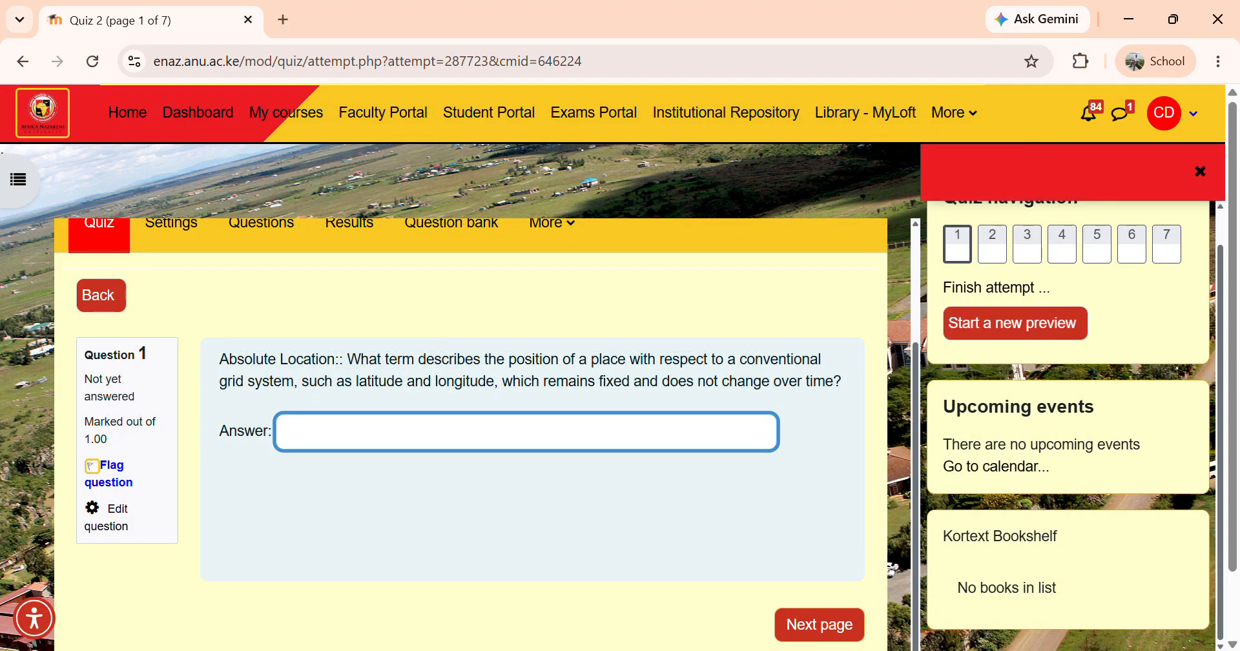
type("absolute locat")
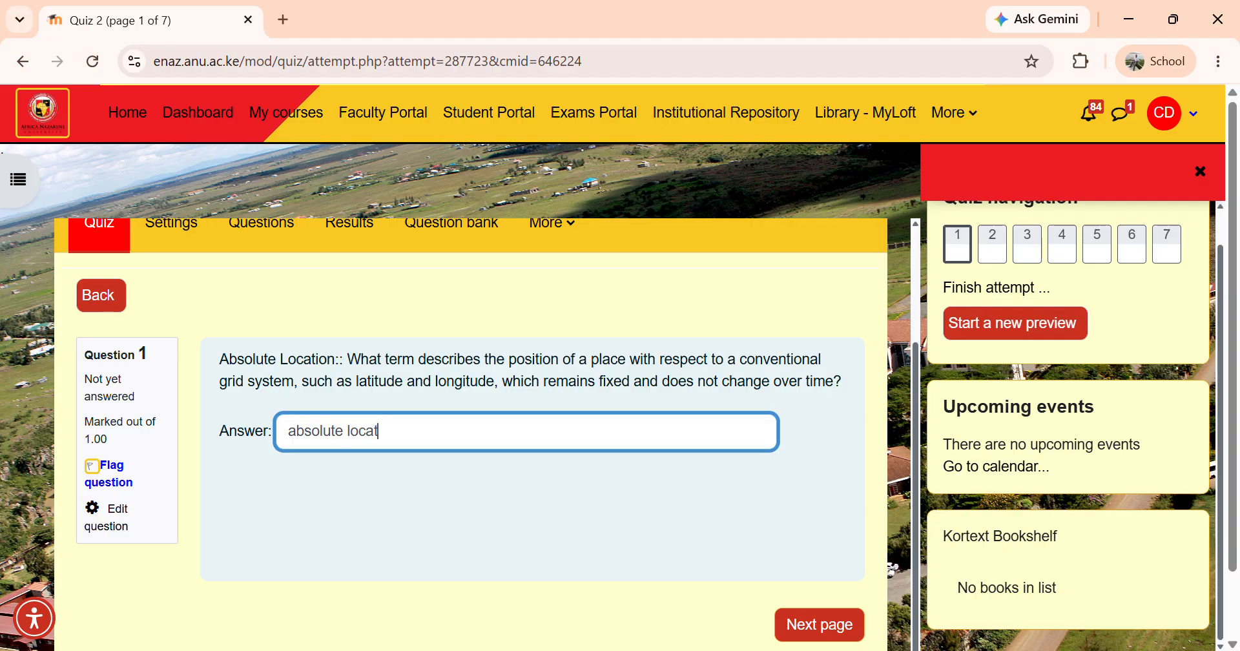
type("ion")
left_click(294, 438)
key("BackSpace")
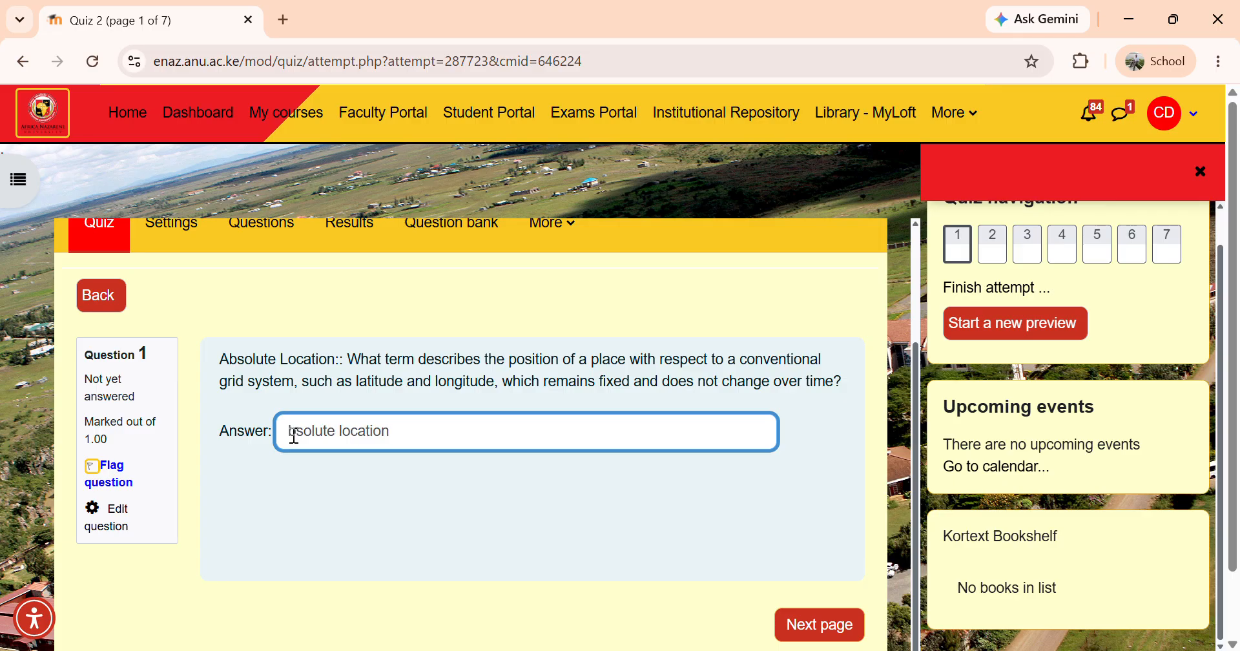
type("a")
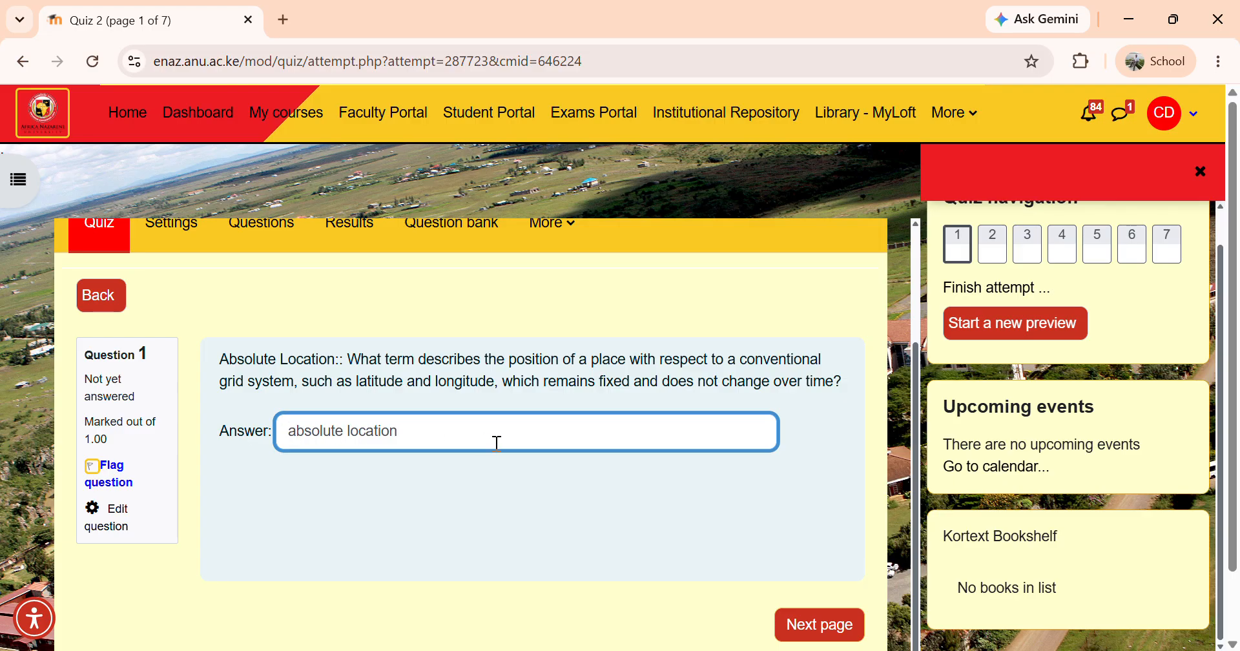
left_click(829, 625)
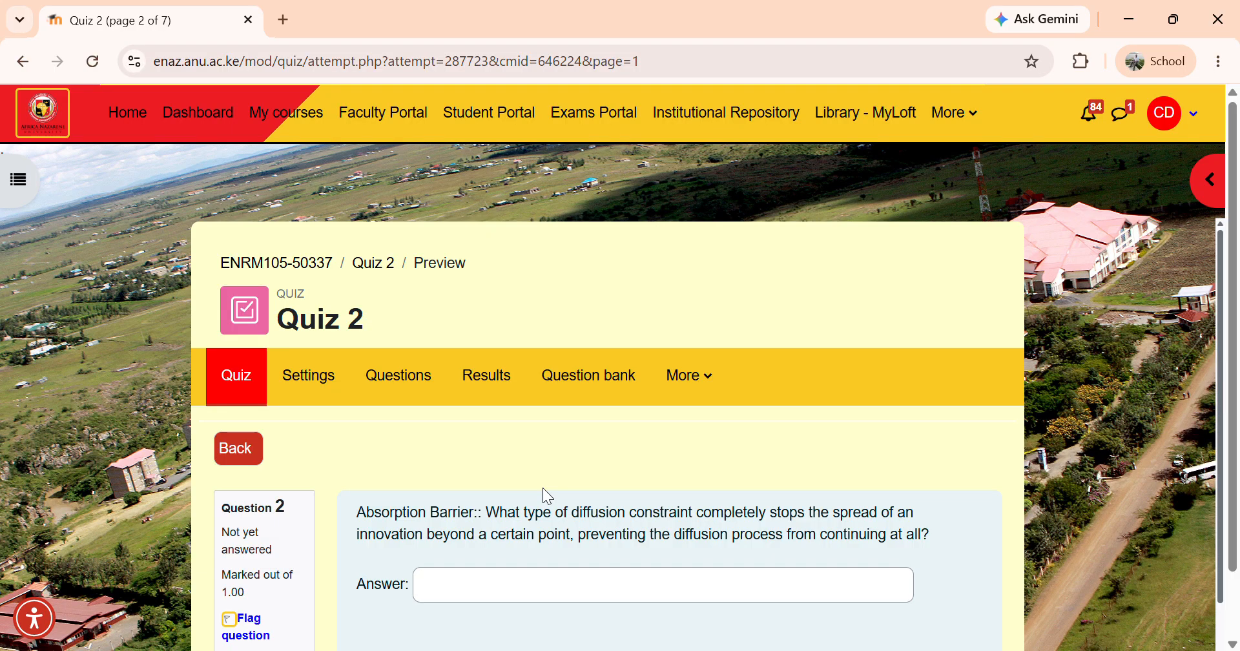
- Open the grades report in Quiz 2's results and look through its report contents and display options
scroll(543, 489, "down", 2)
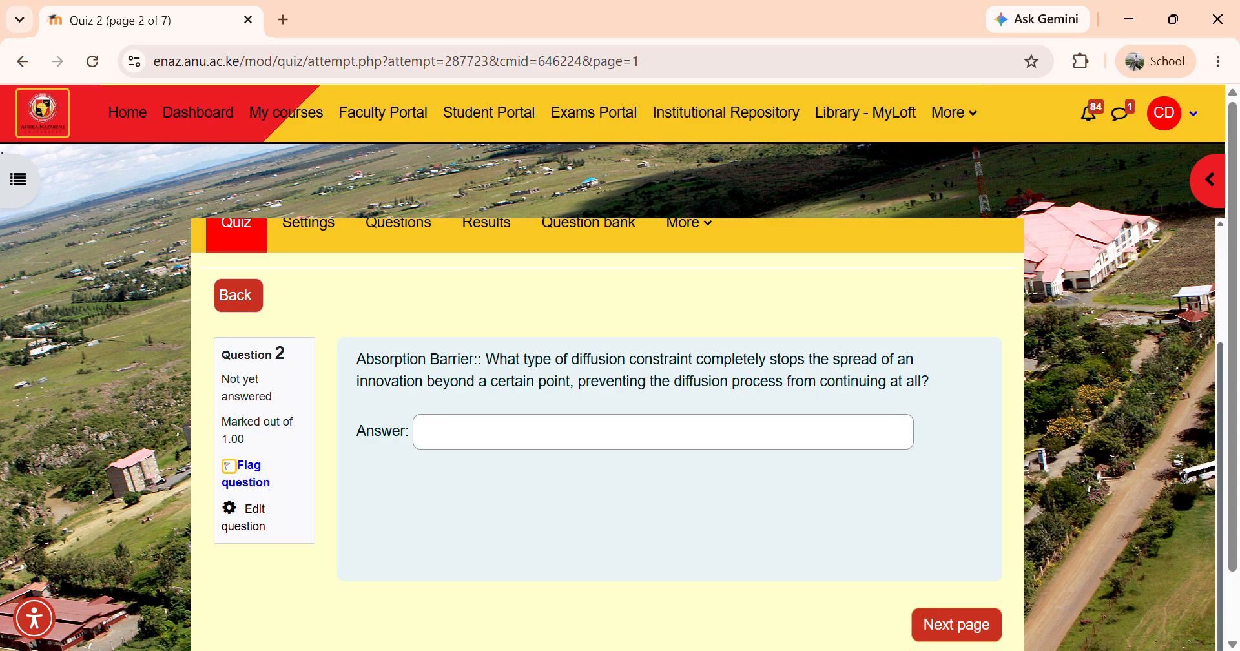
scroll(607, 435, "up", 1)
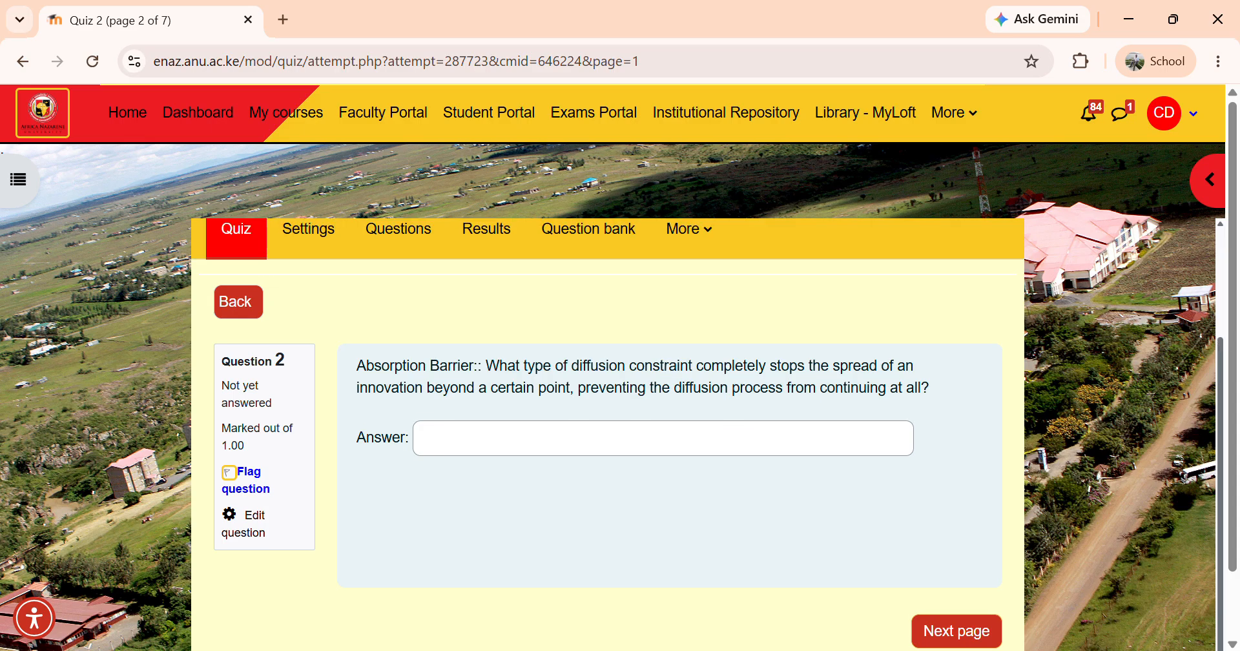
scroll(607, 434, "up", 3)
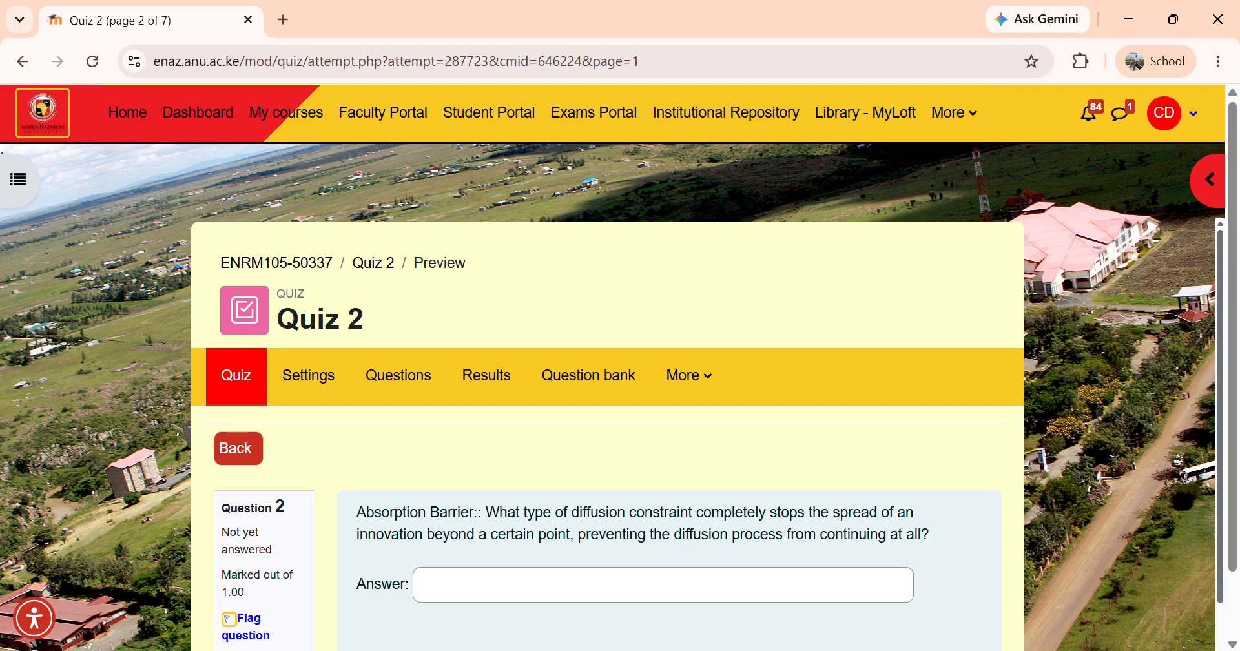
left_click(486, 376)
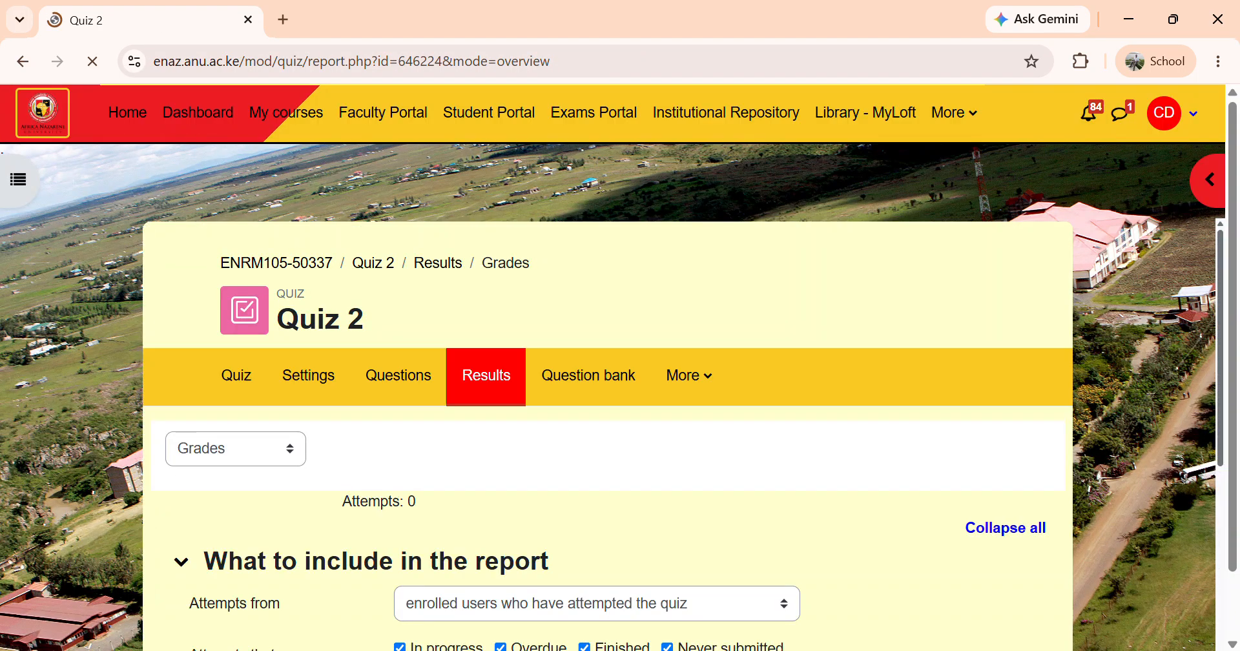
scroll(607, 434, "down", 2)
scroll(607, 426, "down", 2)
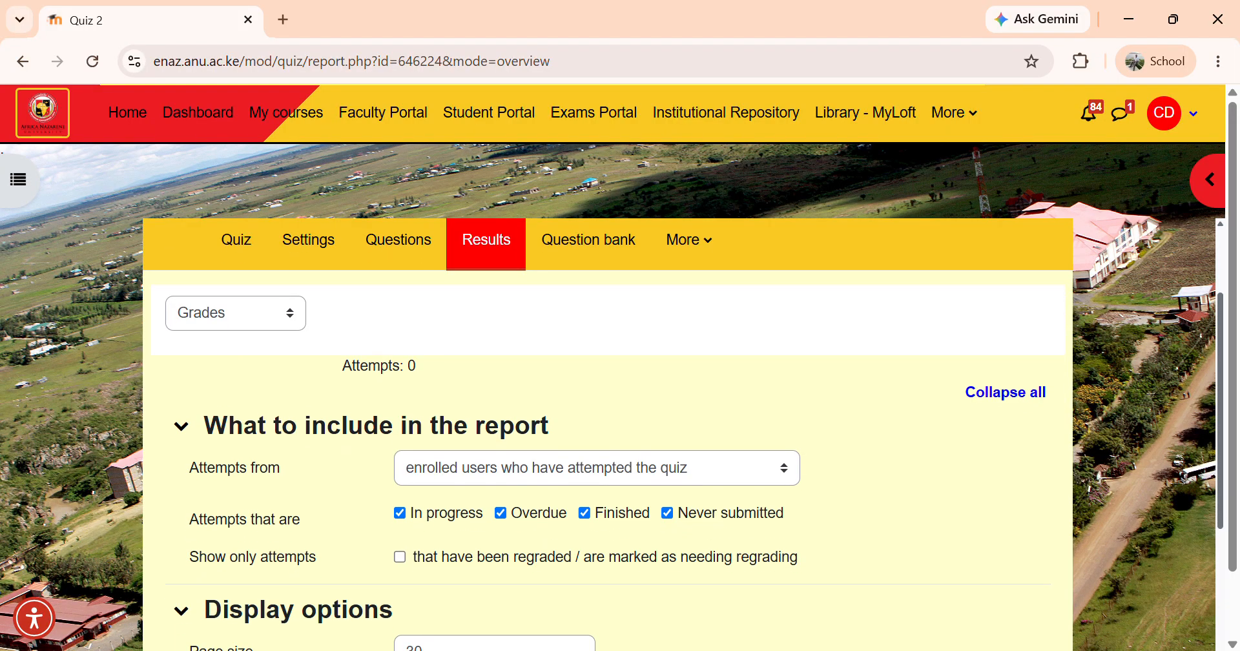
scroll(608, 435, "down", 4)
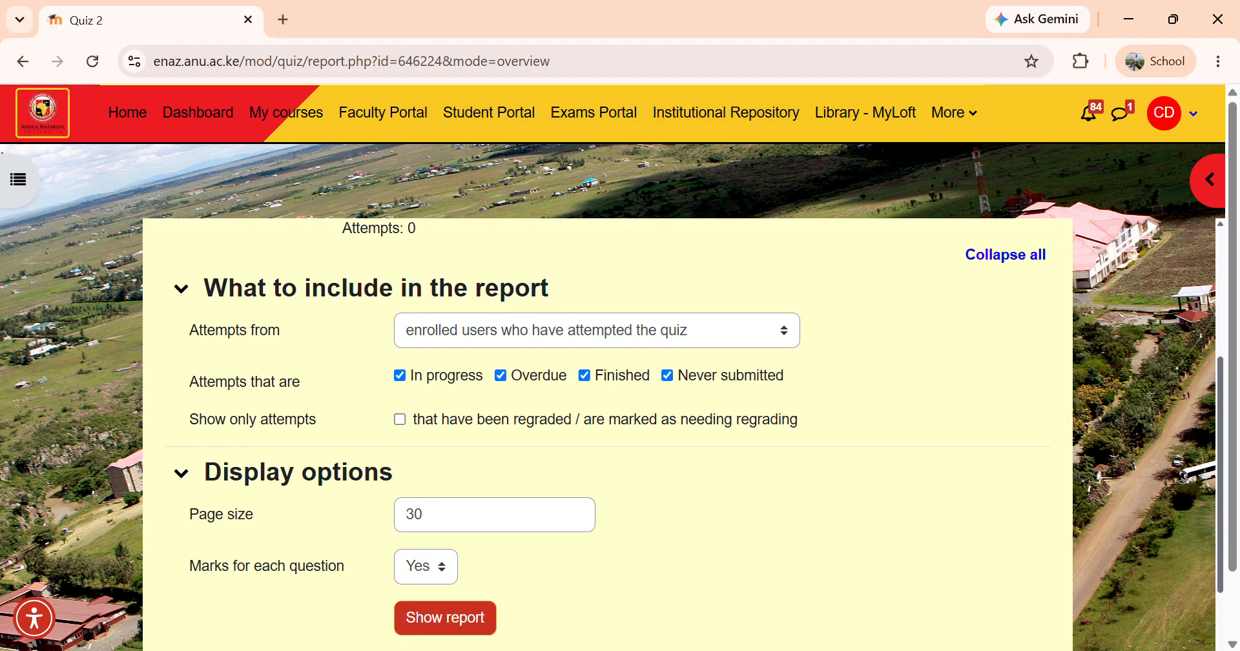
scroll(607, 435, "down", 1)
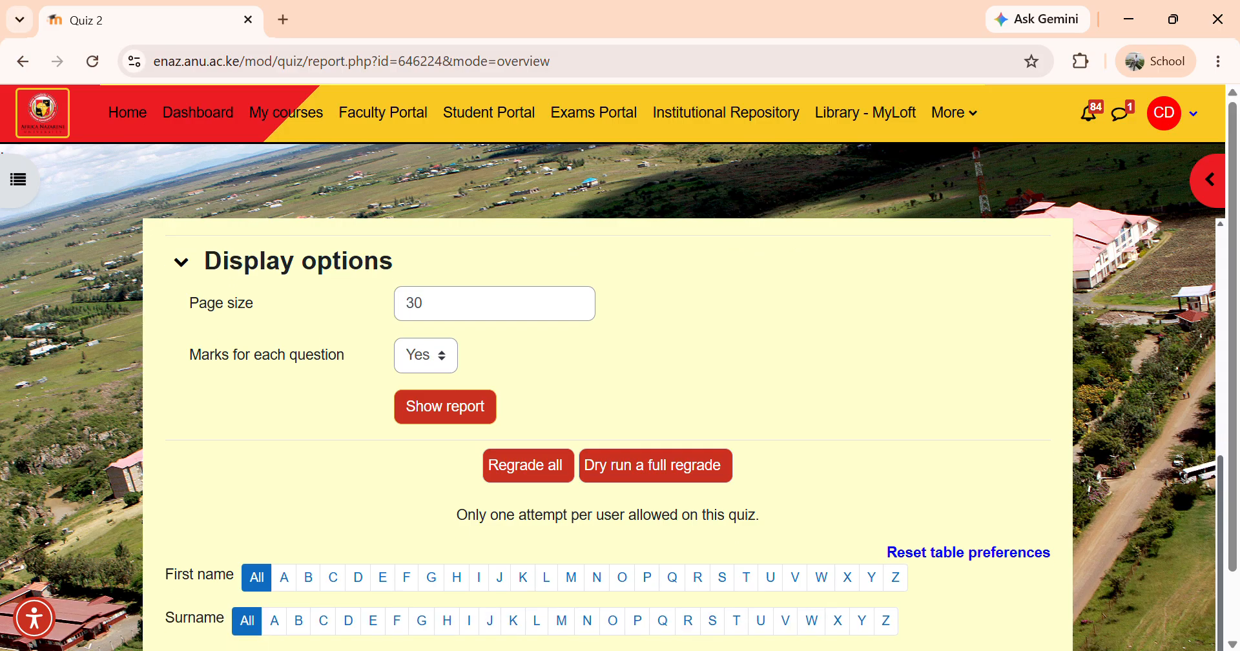
scroll(607, 435, "down", 1)
scroll(607, 435, "up", 8)
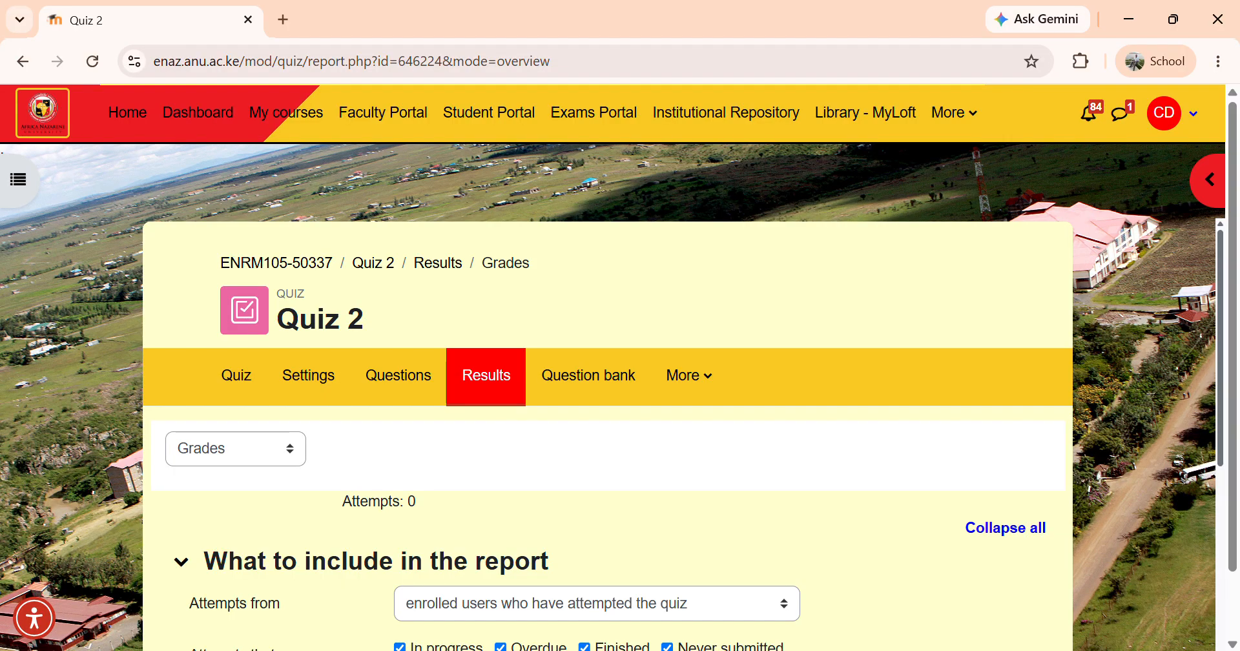
- Open the course ENRM105: Fundamentals of Energy Sources - DL from the course overview and go to its grades
left_click(286, 113)
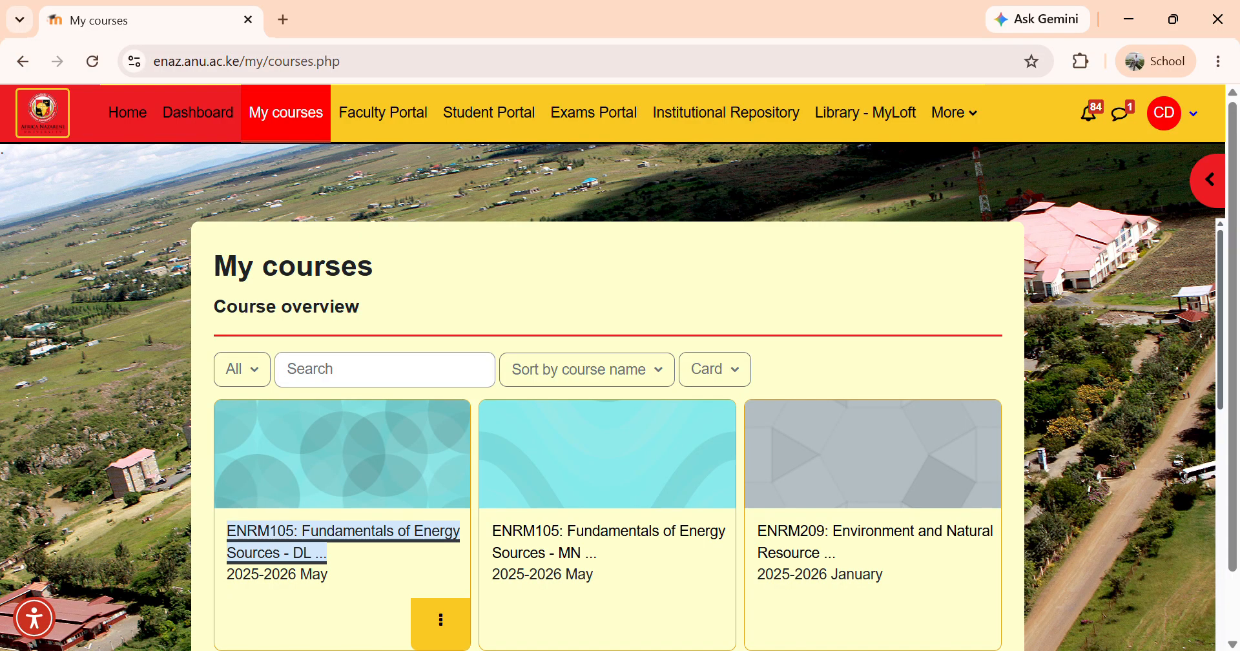
key("Return")
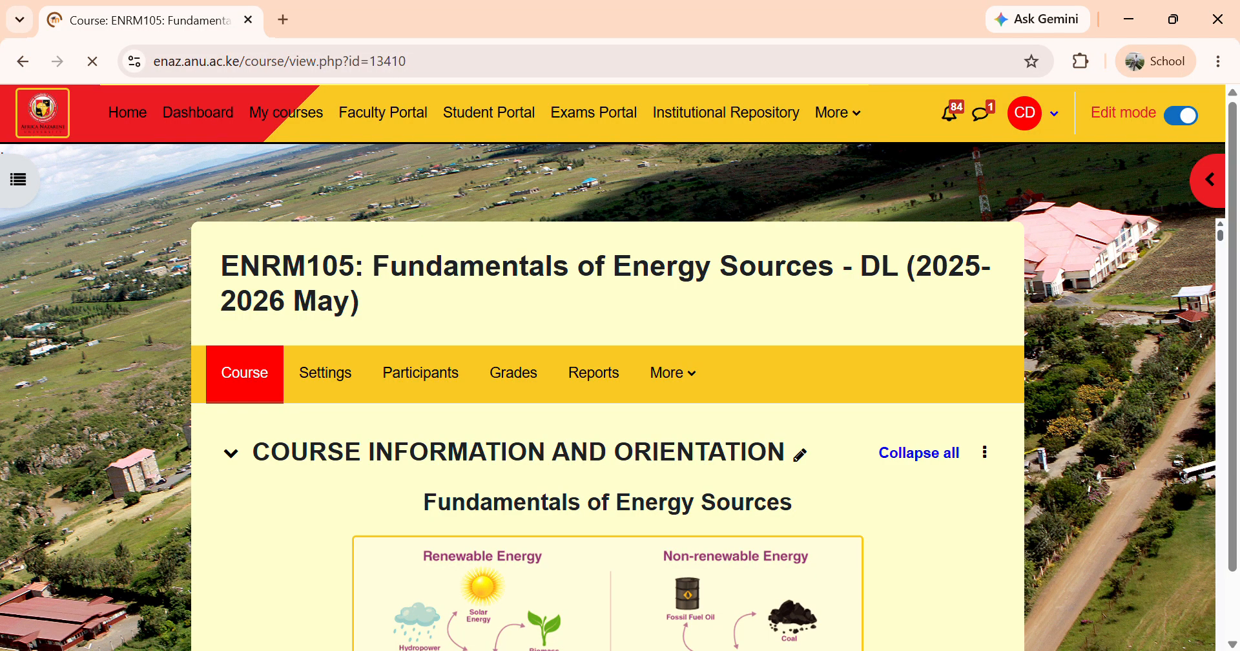
left_click(513, 373)
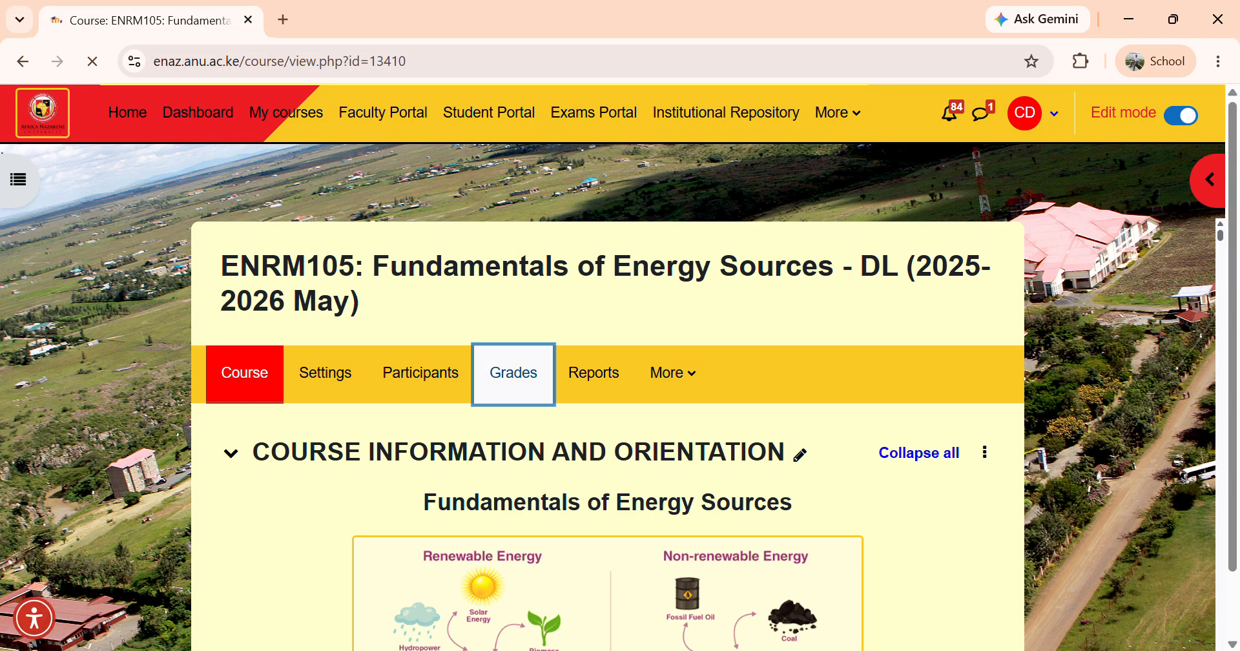